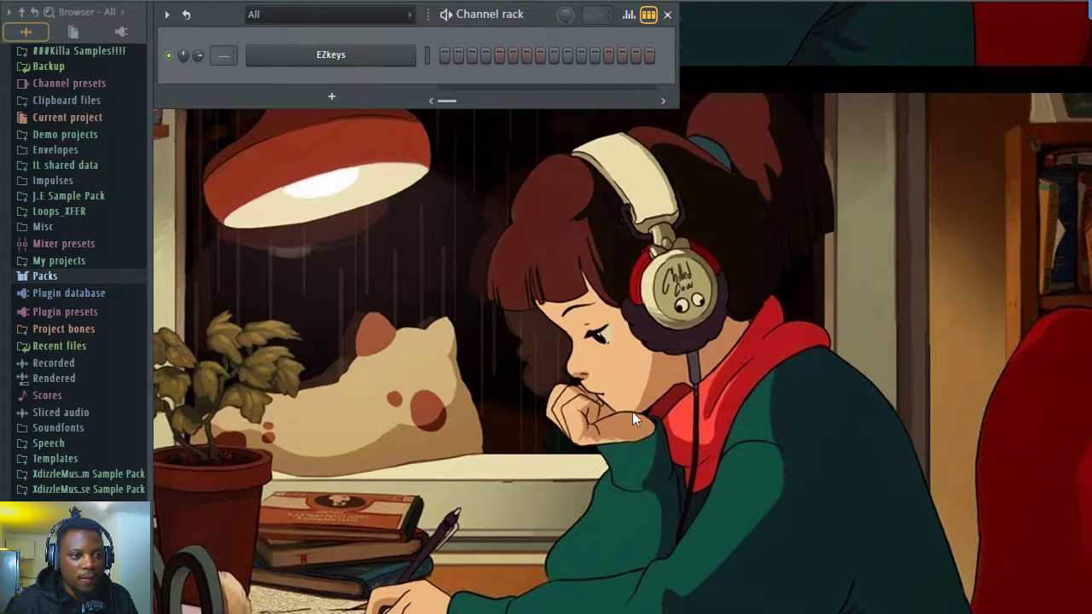
Open the EZkeys instrument window from its channel and move it so that all of its controls are visible
{"action": "left_click", "coordinate": [372, 61]}
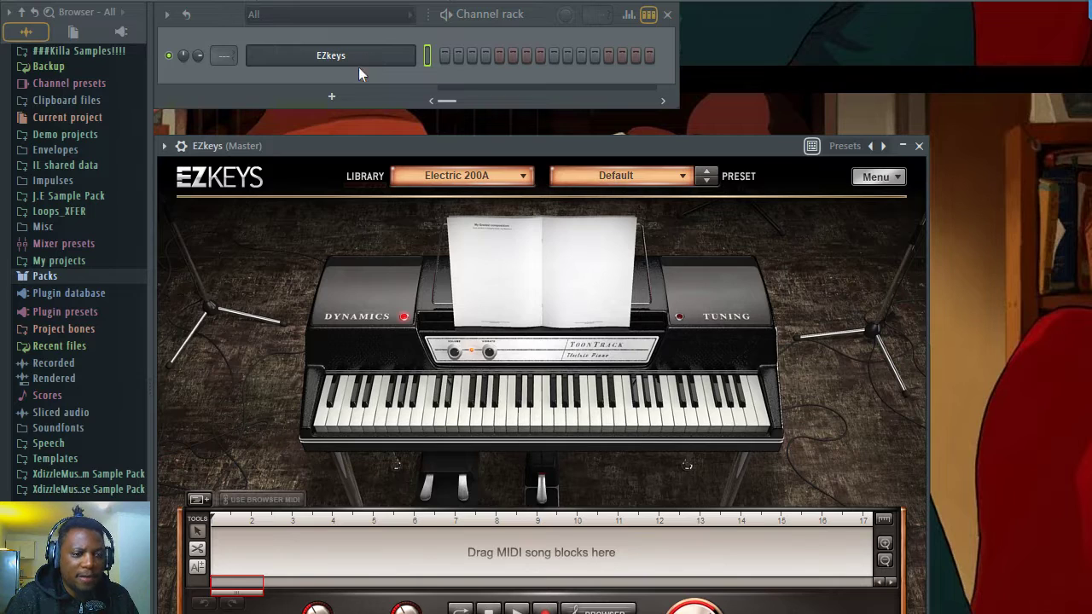
{"action": "left_click_drag", "start_coordinate": [496, 154], "coordinate": [492, 112]}
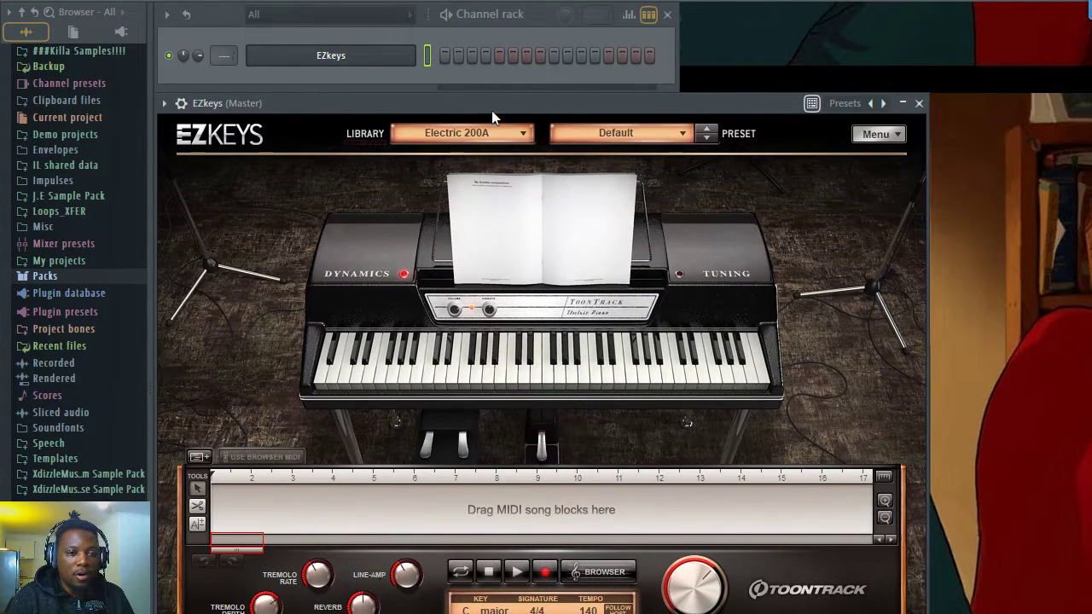
{"action": "left_click_drag", "start_coordinate": [490, 105], "coordinate": [533, 55]}
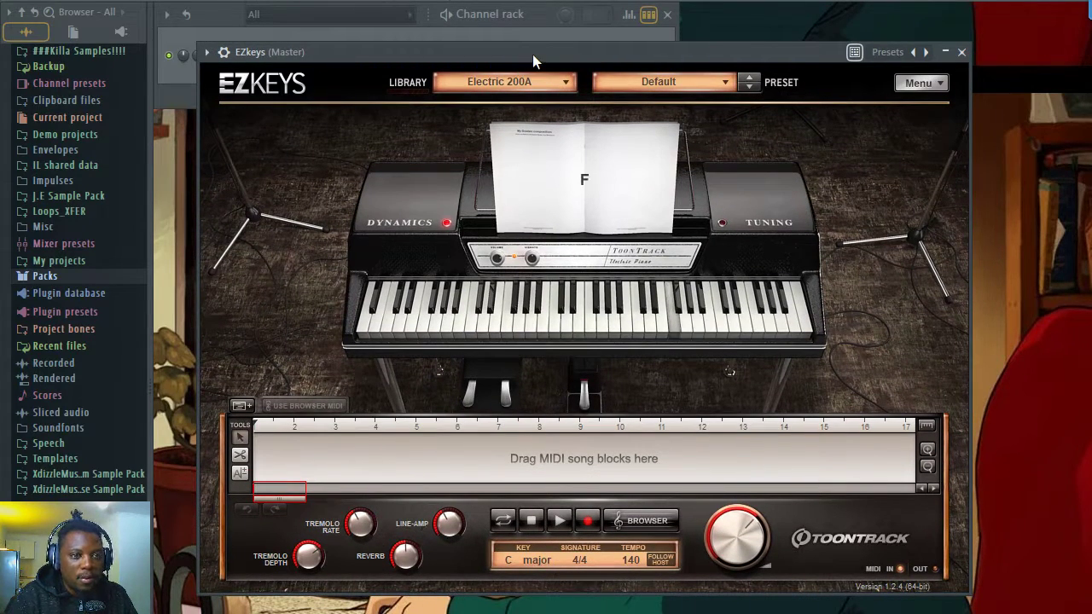
{"action": "left_click_drag", "start_coordinate": [474, 43], "coordinate": [450, 39]}
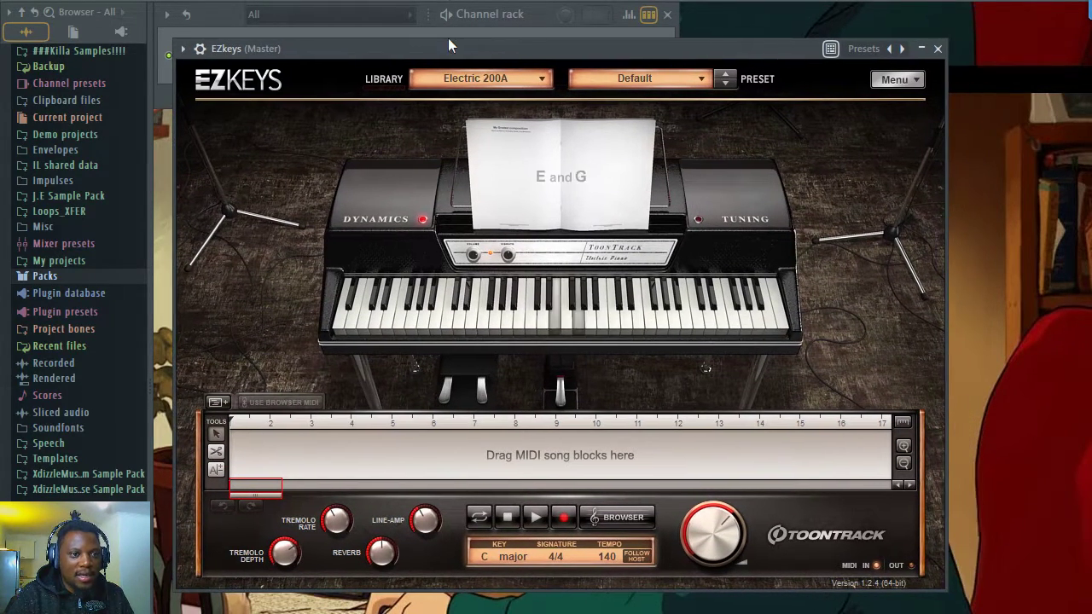
Open the EZkeys MIDI library and audition Variations 02 and 01 under Classic Soul, Straight 4/4, 12 AM 113 BPM, Verse
{"action": "left_click", "coordinate": [634, 519]}
{"action": "scroll", "coordinate": [436, 260], "scroll_direction": "down", "scroll_amount": 2}
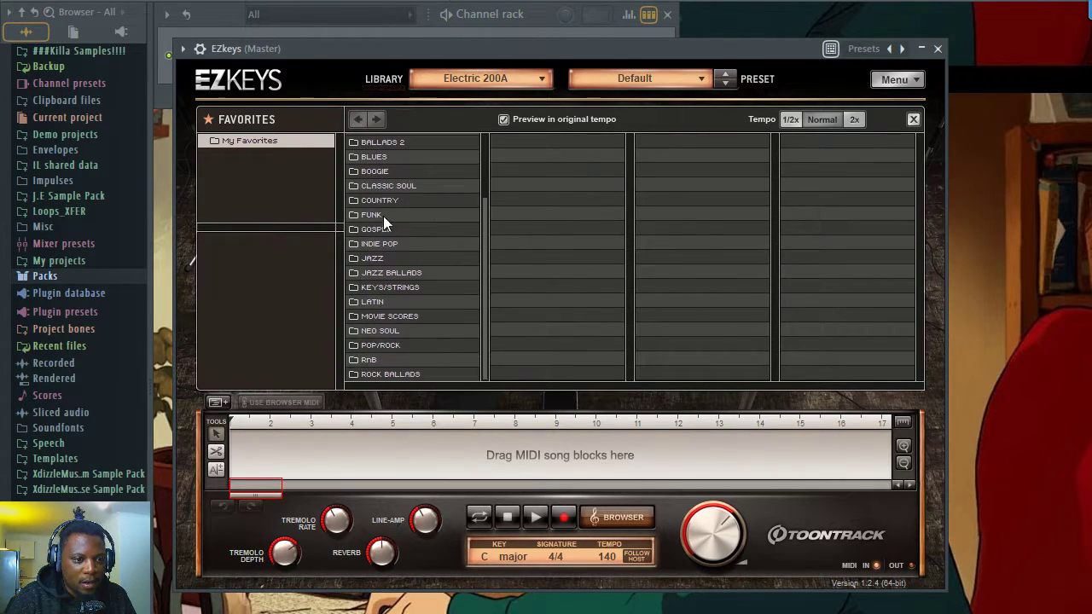
{"action": "left_click", "coordinate": [382, 186]}
{"action": "left_click", "coordinate": [506, 171]}
{"action": "scroll", "coordinate": [421, 211], "scroll_direction": "up", "scroll_amount": 2}
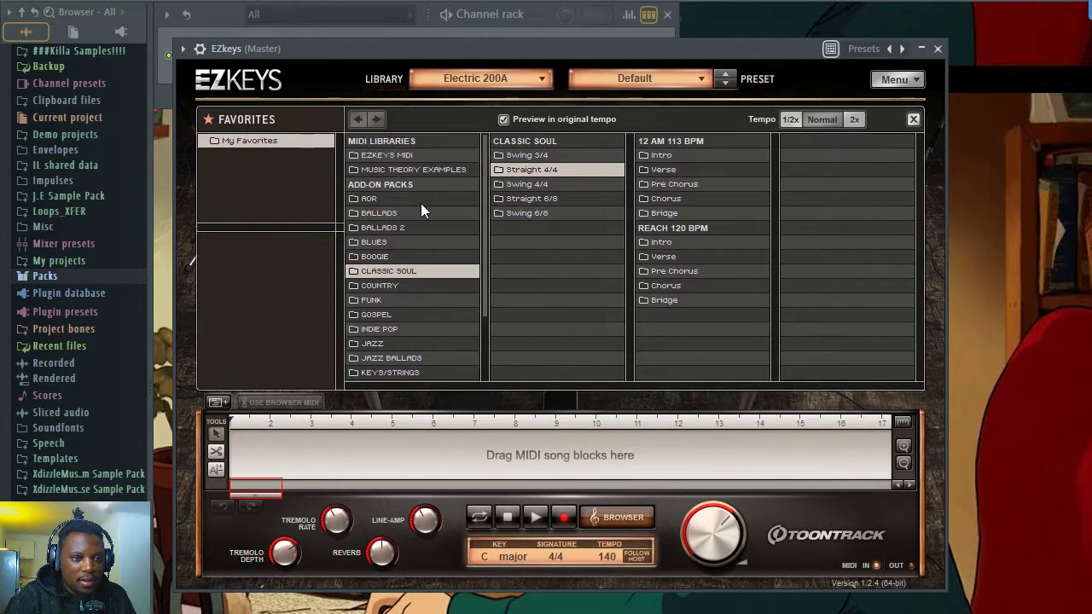
{"action": "left_click", "coordinate": [708, 169]}
{"action": "left_click", "coordinate": [789, 156]}
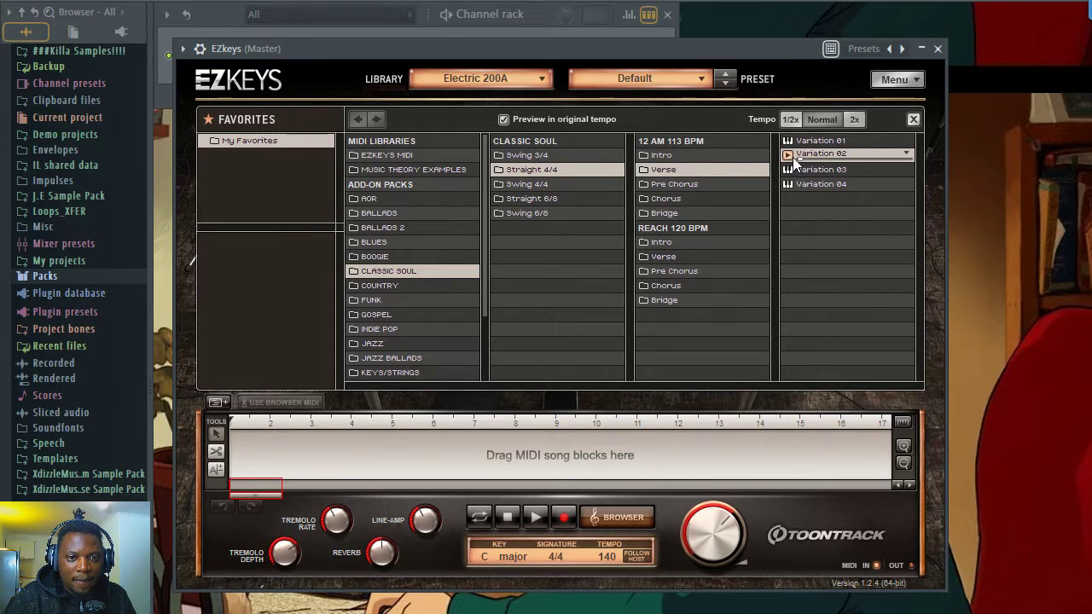
{"action": "left_click_drag", "start_coordinate": [670, 49], "coordinate": [679, 33]}
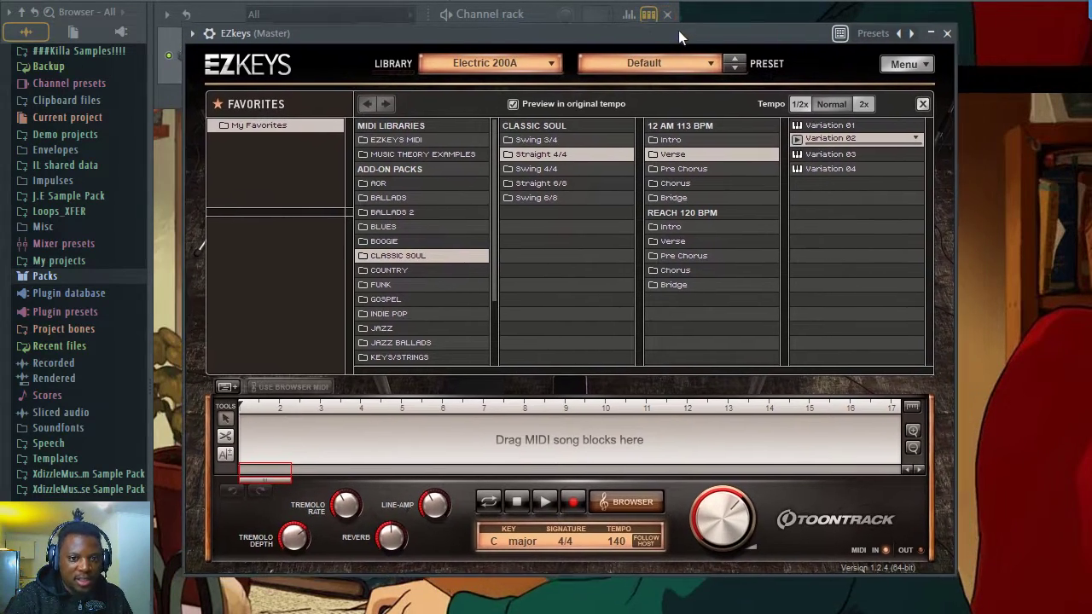
{"action": "left_click", "coordinate": [795, 124]}
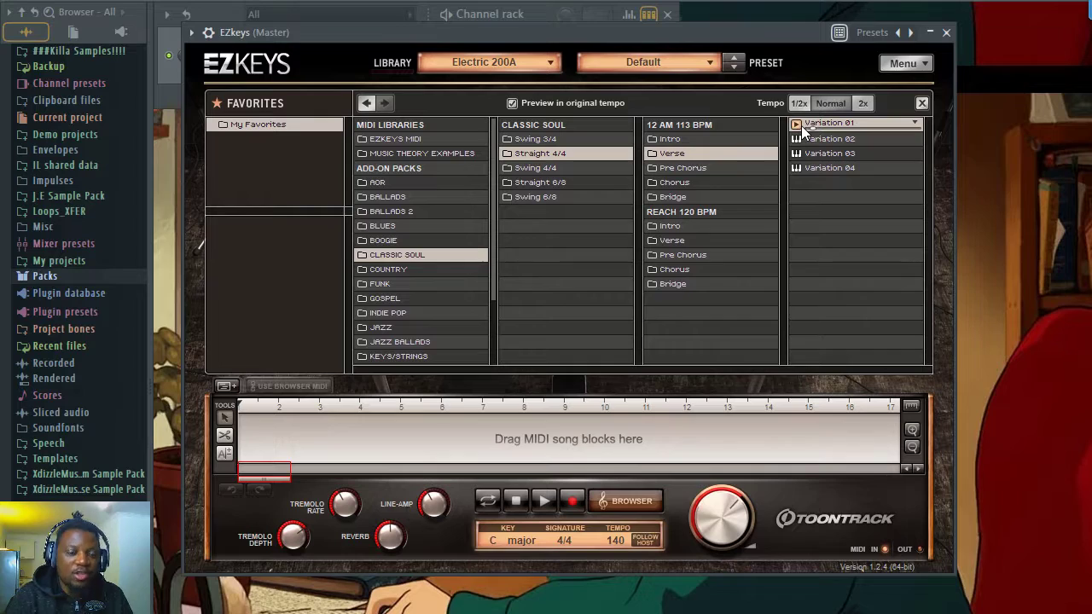
Audition Variation 02 from Jazz, Straight 4/4, Contemporary 150 BPM, A, and load it onto the EZkeys channel
{"action": "scroll", "coordinate": [441, 227], "scroll_direction": "down", "scroll_amount": 2}
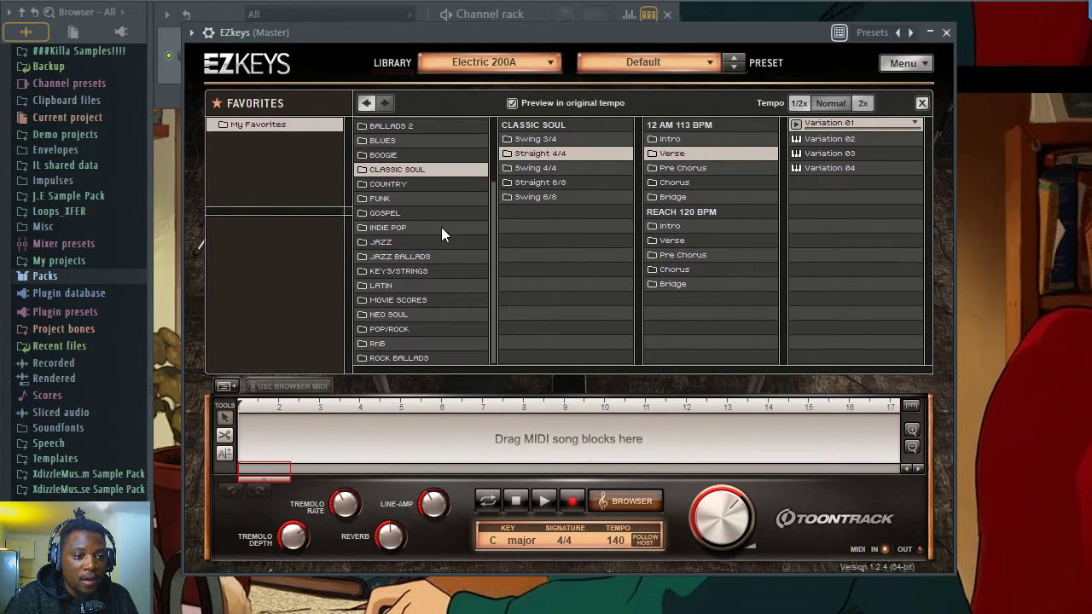
{"action": "left_click", "coordinate": [395, 244]}
{"action": "left_click", "coordinate": [550, 155]}
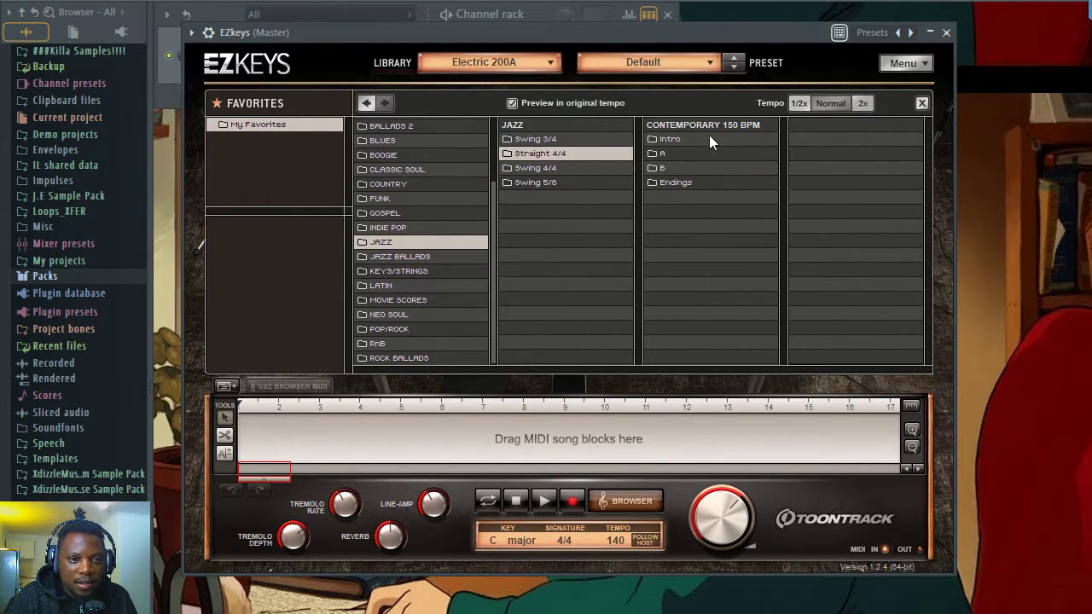
{"action": "left_click", "coordinate": [664, 154]}
{"action": "left_click", "coordinate": [797, 136]}
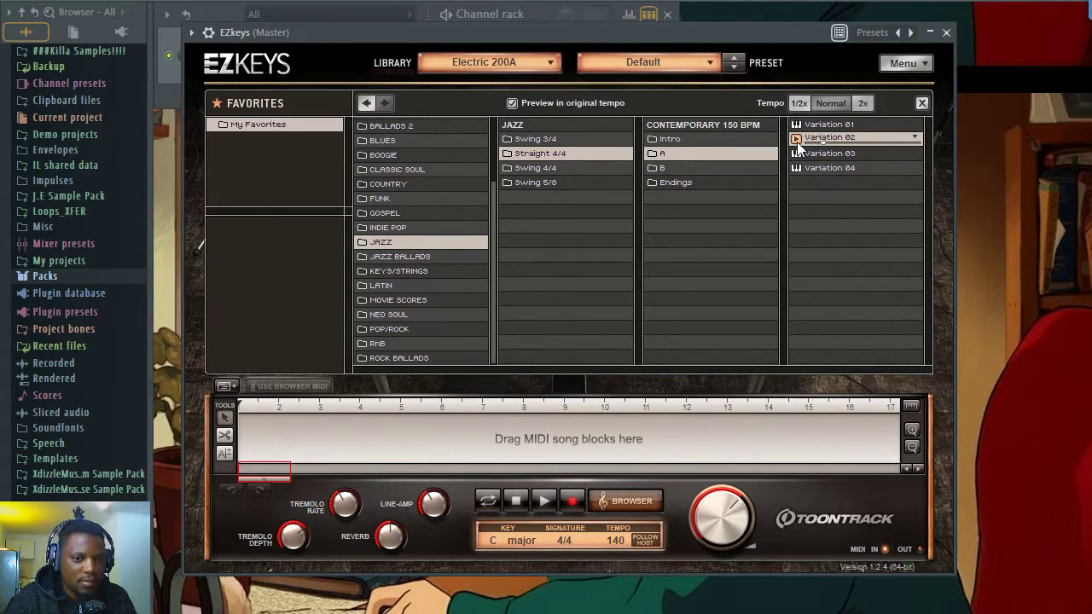
{"action": "left_click_drag", "start_coordinate": [674, 39], "coordinate": [715, 137]}
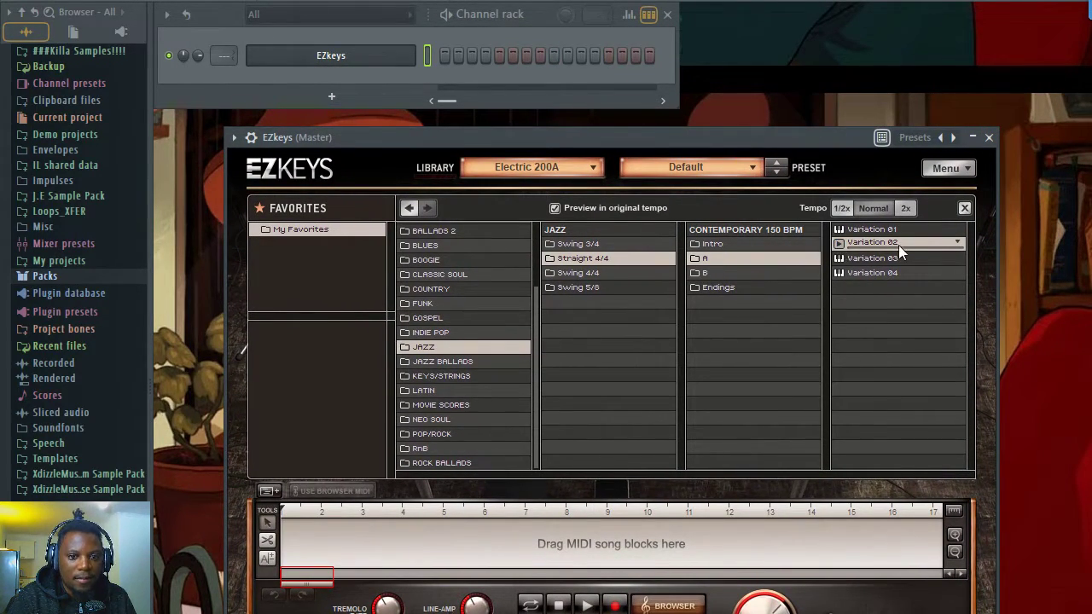
{"action": "left_click_drag", "start_coordinate": [888, 240], "coordinate": [368, 64]}
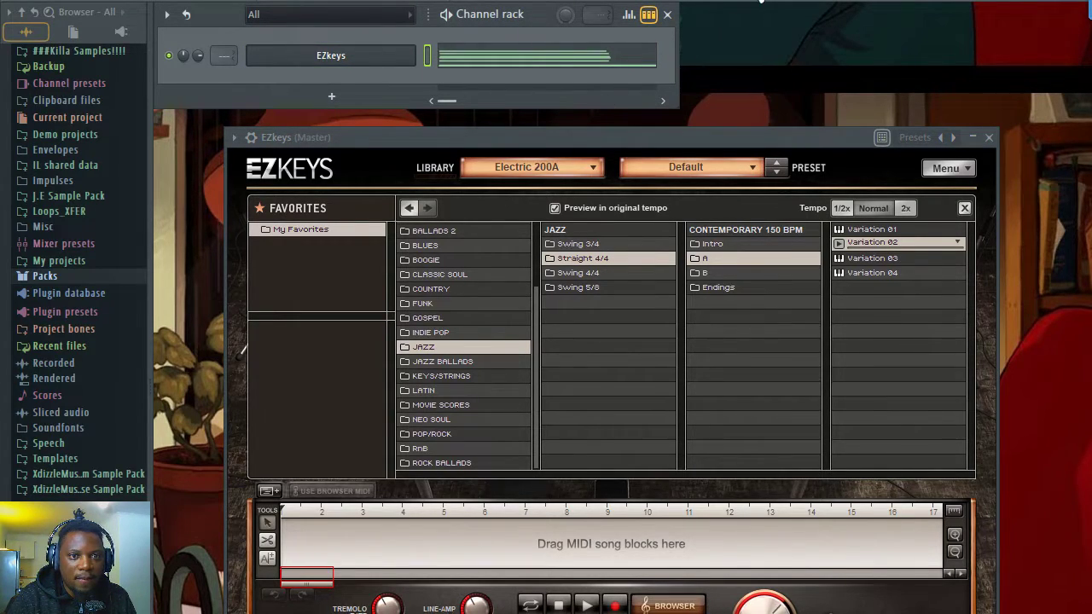
Open the EZkeys channel's notes in a maximized piano roll, look through them and briefly play the pattern
{"action": "left_click", "coordinate": [761, 1]}
{"action": "left_click", "coordinate": [533, 17]}
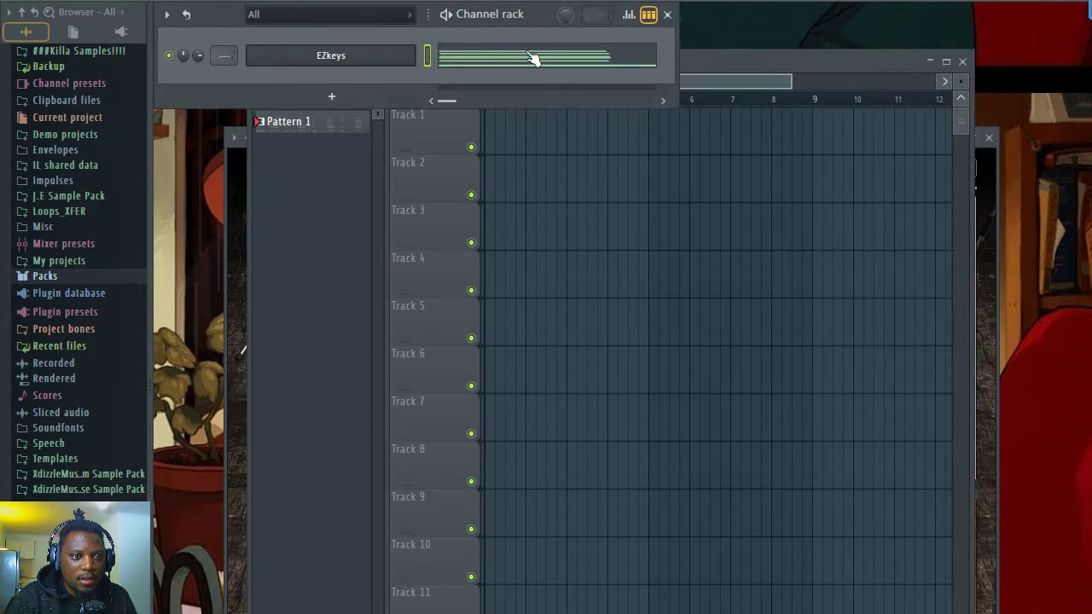
{"action": "left_click", "coordinate": [529, 55]}
{"action": "scroll", "coordinate": [585, 247], "scroll_direction": "down", "scroll_amount": 10}
{"action": "scroll", "coordinate": [581, 142], "scroll_direction": "down", "scroll_amount": 5}
{"action": "scroll", "coordinate": [579, 142], "scroll_direction": "down", "scroll_amount": 3}
{"action": "double_click", "coordinate": [772, 101]}
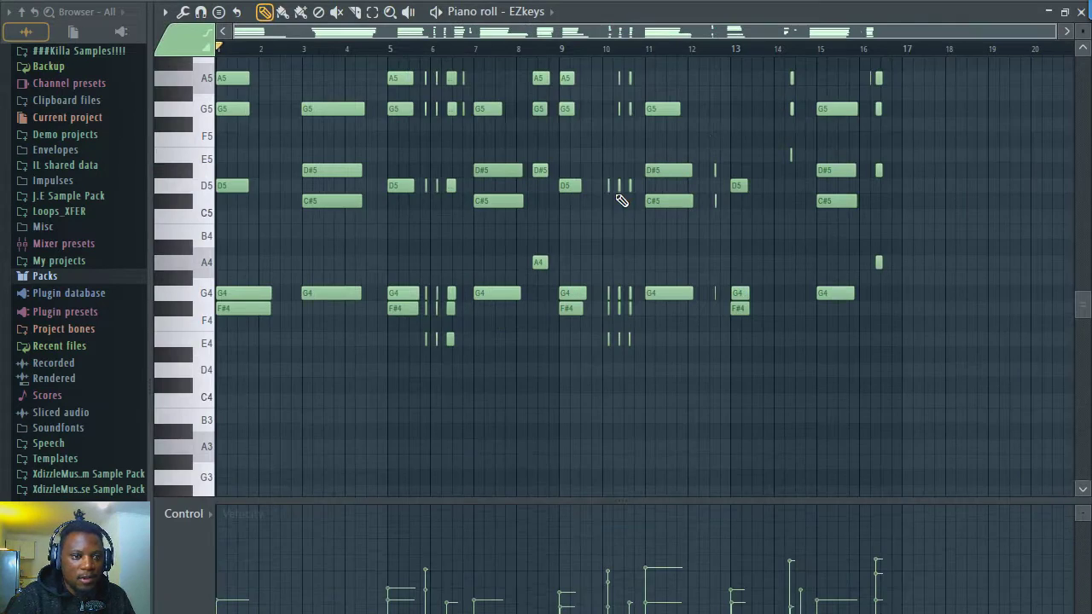
{"action": "scroll", "coordinate": [619, 200], "scroll_direction": "up", "scroll_amount": 3}
{"action": "key", "text": "space"}
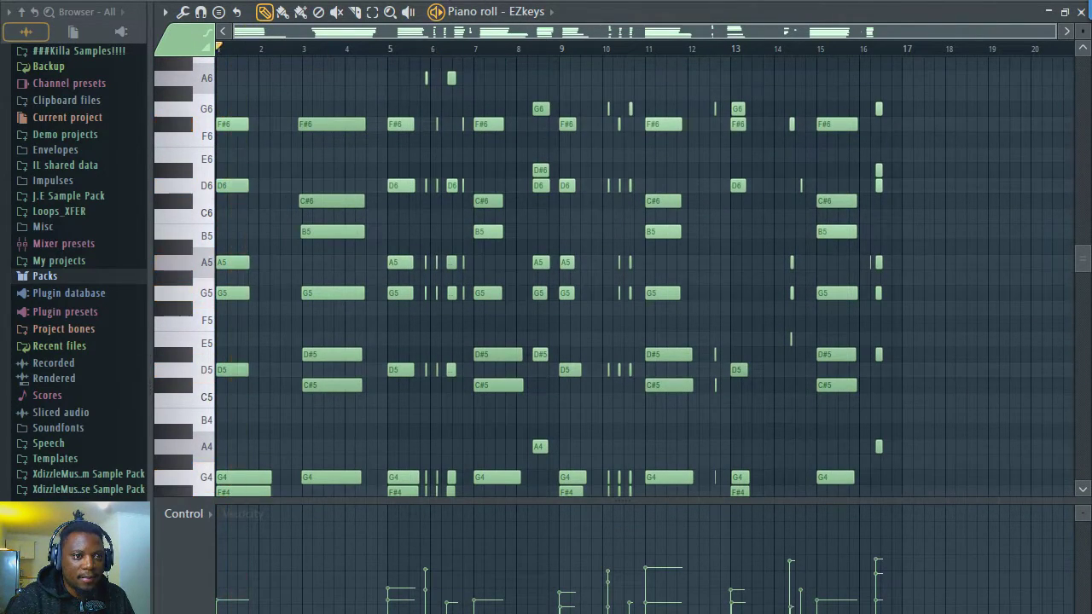
{"action": "key", "text": "space"}
Set the project tempo to 80 BPM and play the pattern
{"action": "right_click", "coordinate": [429, 1]}
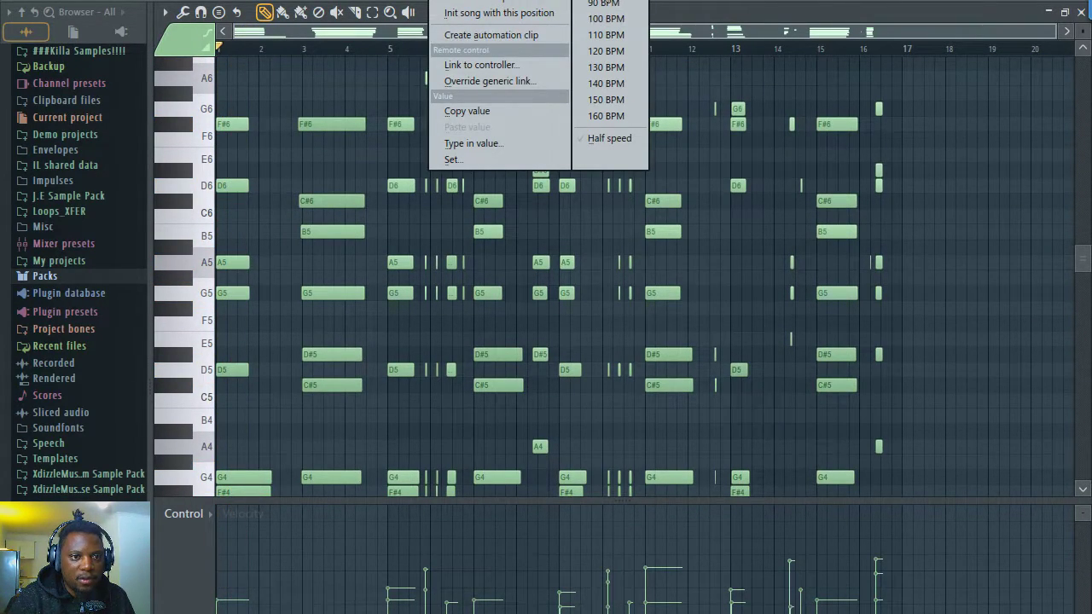
{"action": "left_click", "coordinate": [601, 20]}
{"action": "key", "text": "space"}
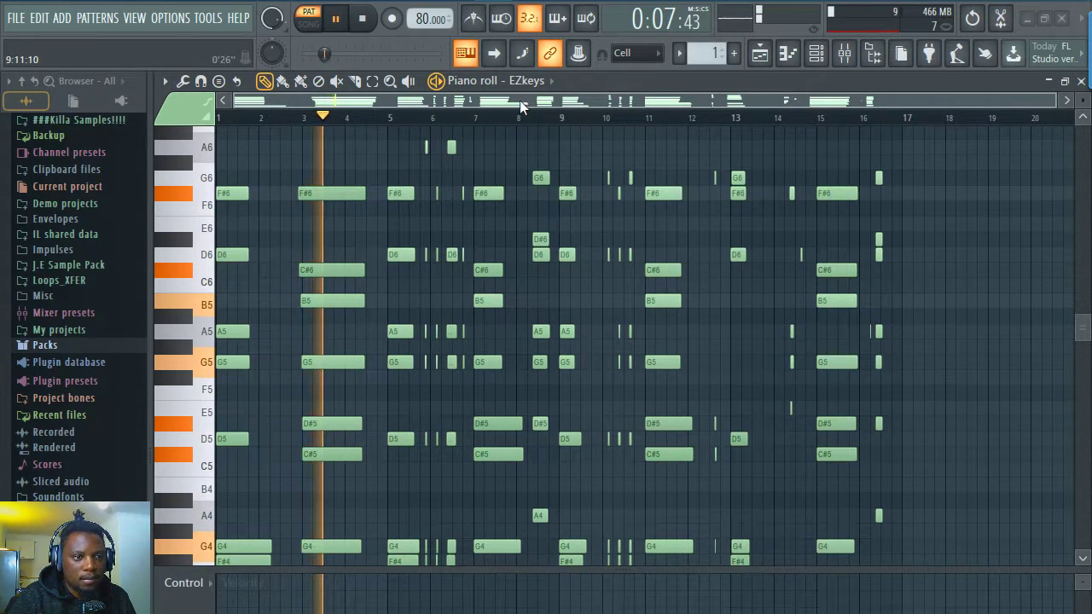
Examine the notes across the piano roll during playback, shrinking the velocity lane to show more of the note grid
{"action": "scroll", "coordinate": [285, 168], "scroll_direction": "down", "scroll_amount": 5}
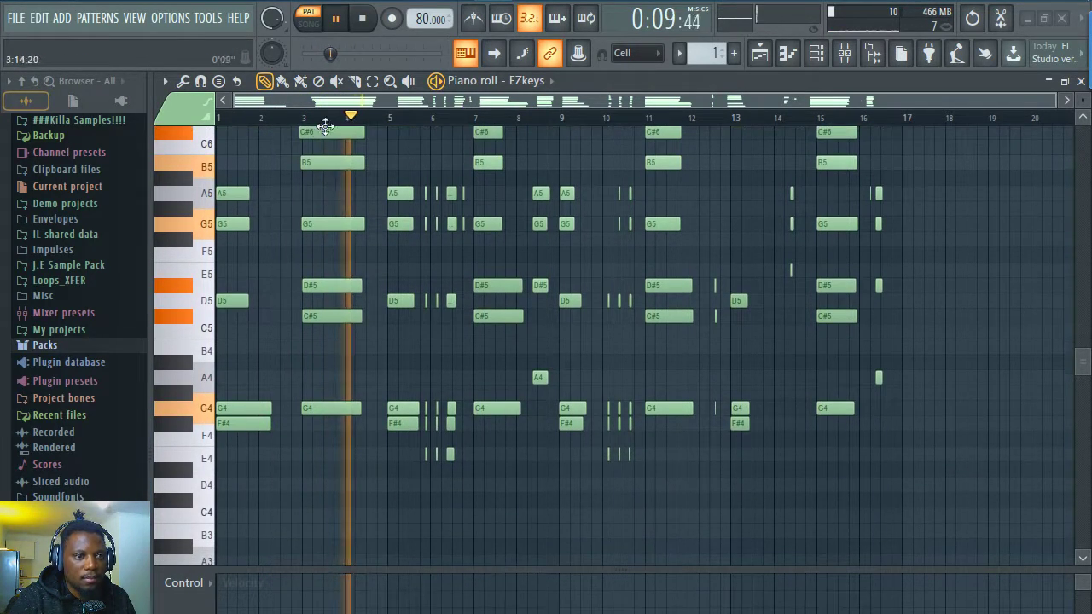
{"action": "scroll", "coordinate": [324, 158], "scroll_direction": "up", "scroll_amount": 5}
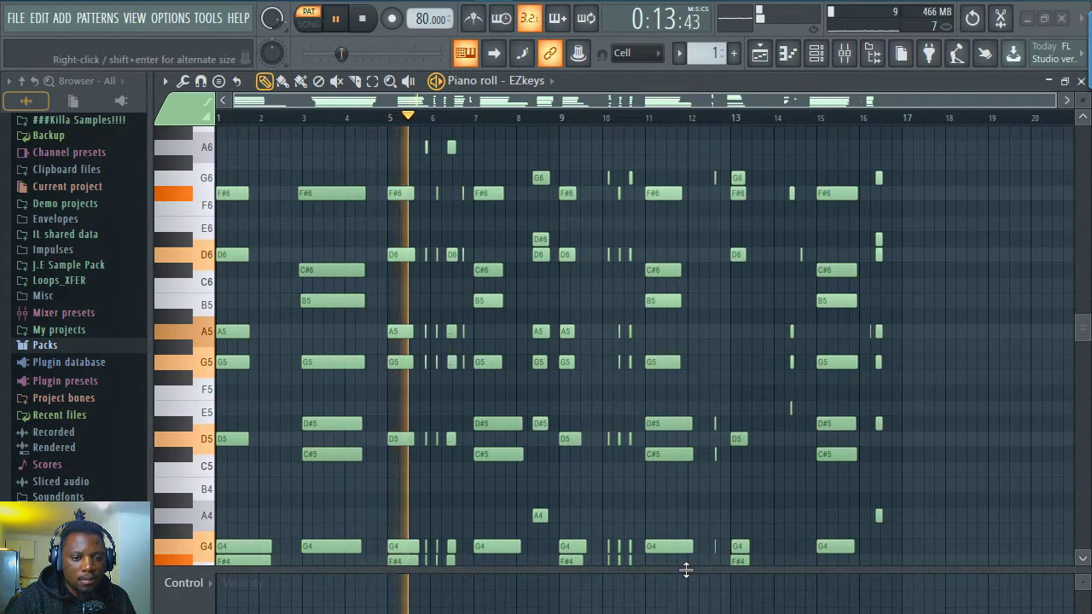
{"action": "left_click_drag", "start_coordinate": [685, 570], "coordinate": [686, 613]}
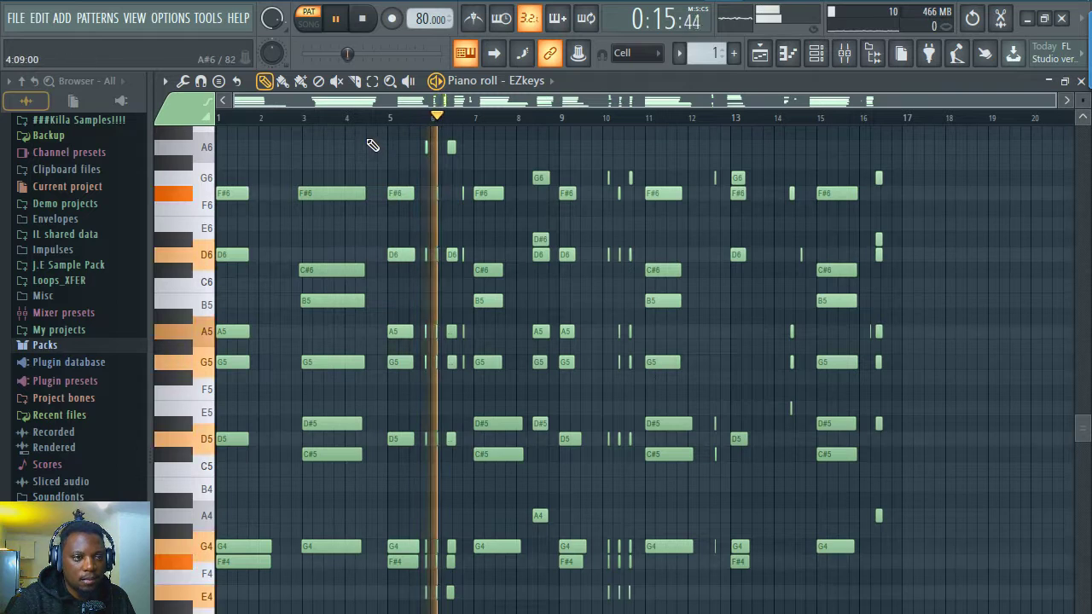
{"action": "scroll", "coordinate": [353, 120], "scroll_direction": "up", "scroll_amount": 2}
{"action": "scroll", "coordinate": [370, 101], "scroll_direction": "up", "scroll_amount": 1}
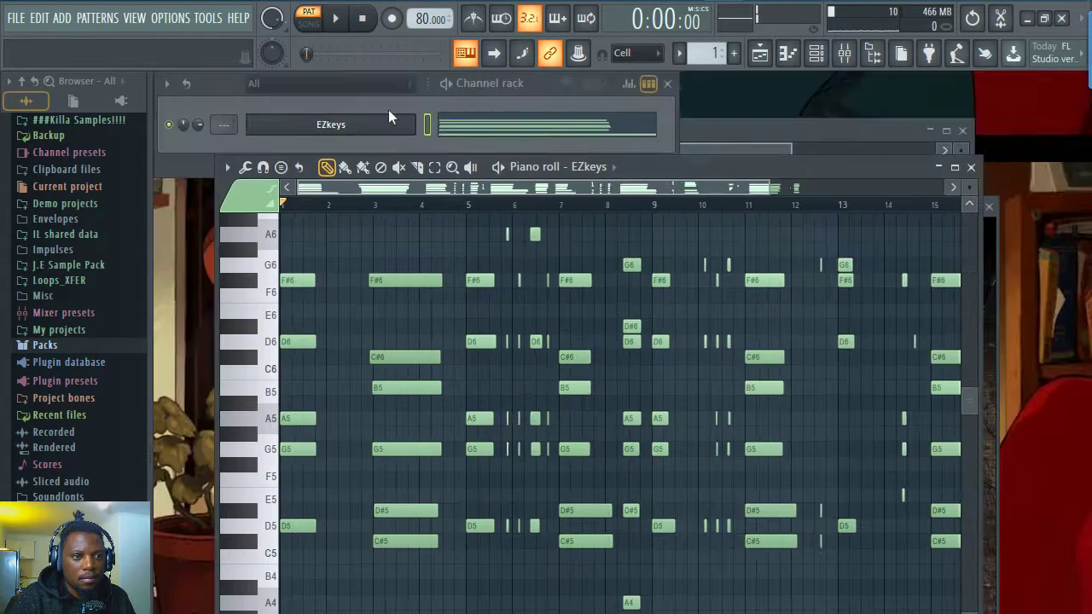
Reopen the EZkeys window and audition Variations 03, 05 and 06 under Jazz, Swing 4/4, Ballad 65 BPM, B
{"action": "left_click", "coordinate": [550, 91]}
{"action": "key", "text": "F5"}
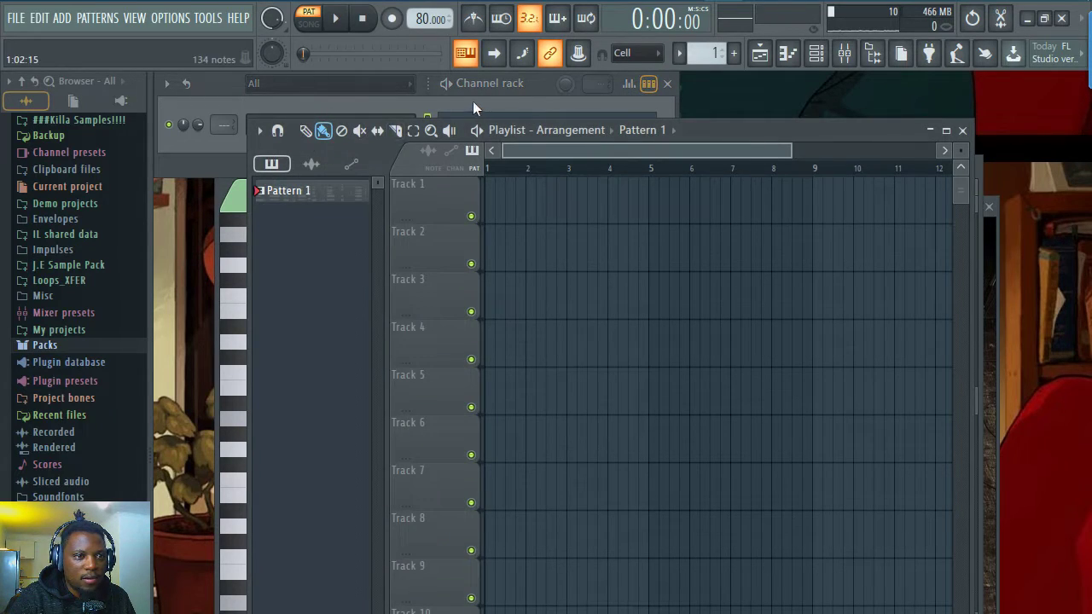
{"action": "left_click", "coordinate": [474, 107]}
{"action": "left_click", "coordinate": [329, 126]}
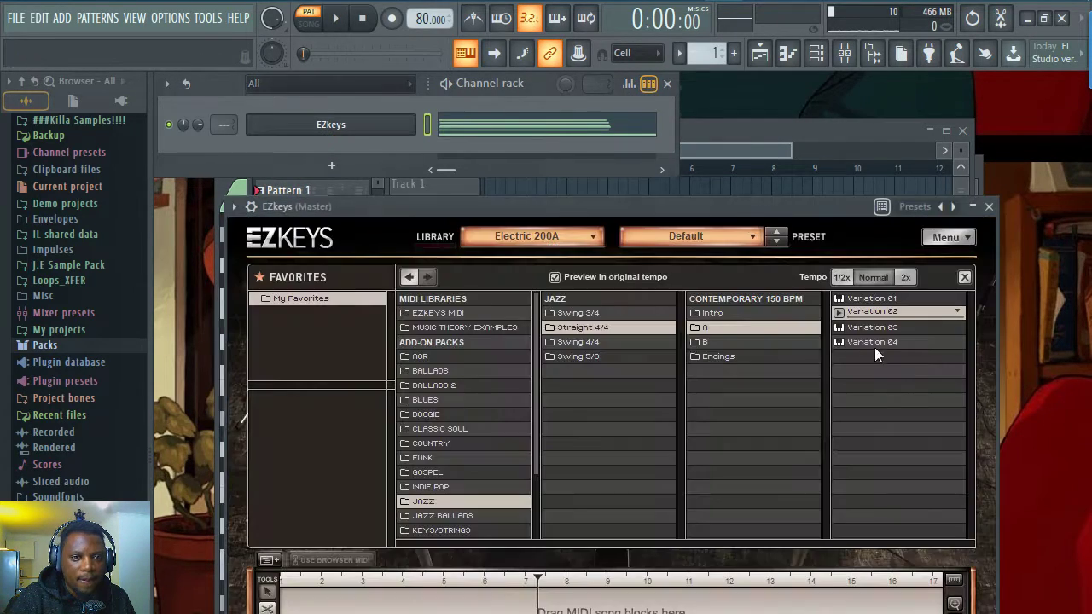
{"action": "left_click", "coordinate": [588, 345]}
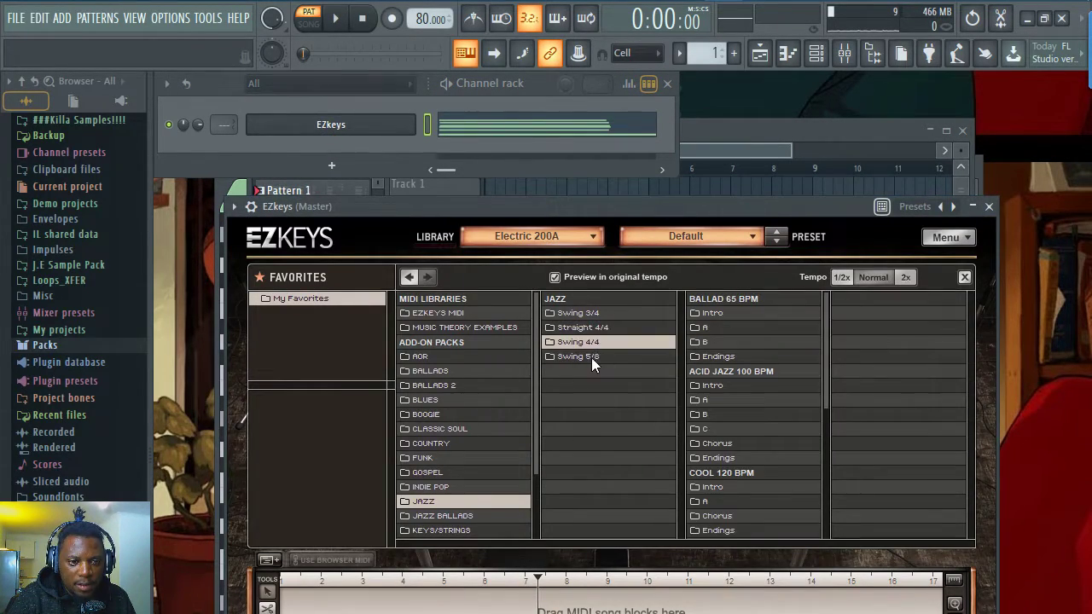
{"action": "left_click", "coordinate": [731, 341]}
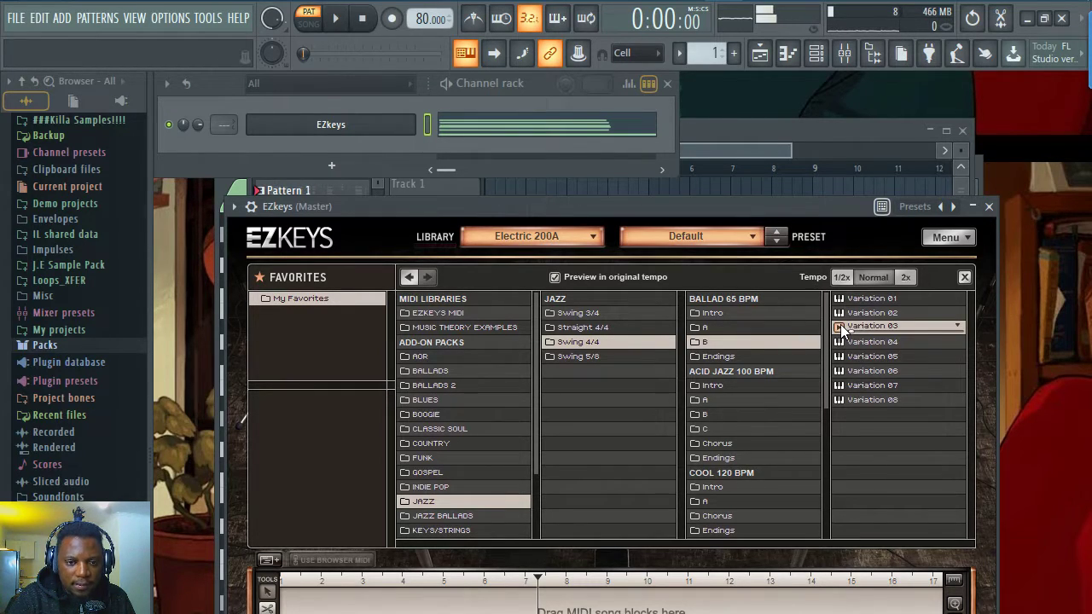
{"action": "left_click_drag", "start_coordinate": [705, 213], "coordinate": [732, 213]}
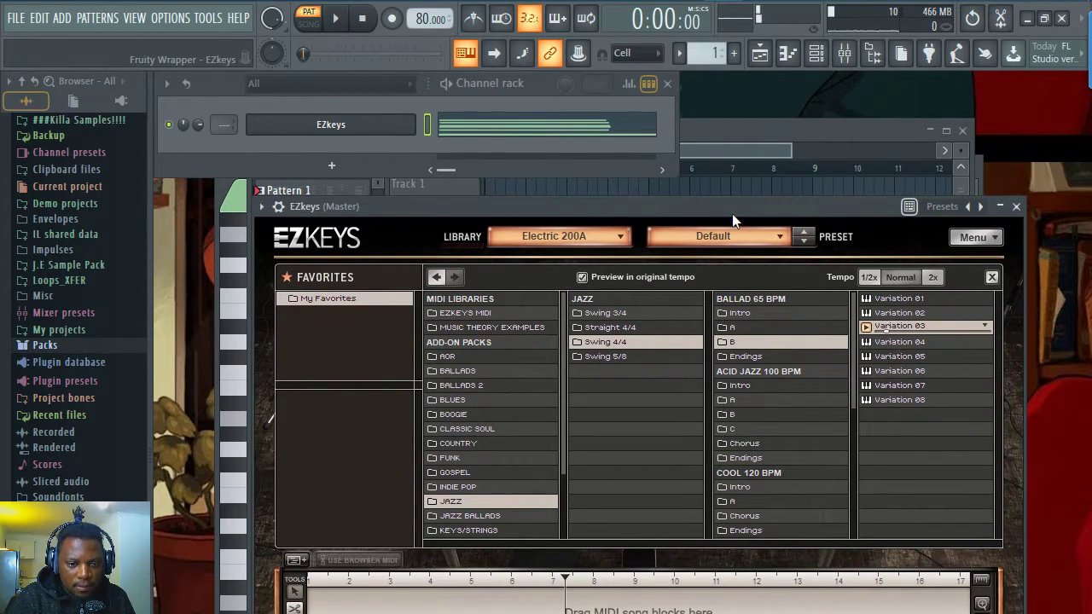
{"action": "left_click", "coordinate": [867, 356]}
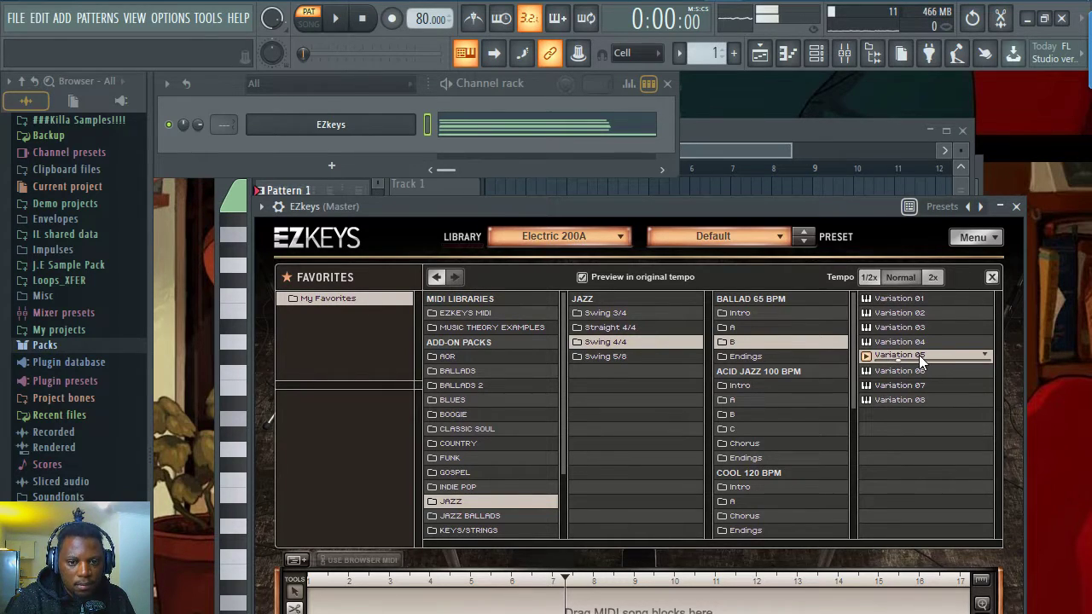
{"action": "left_click", "coordinate": [866, 372]}
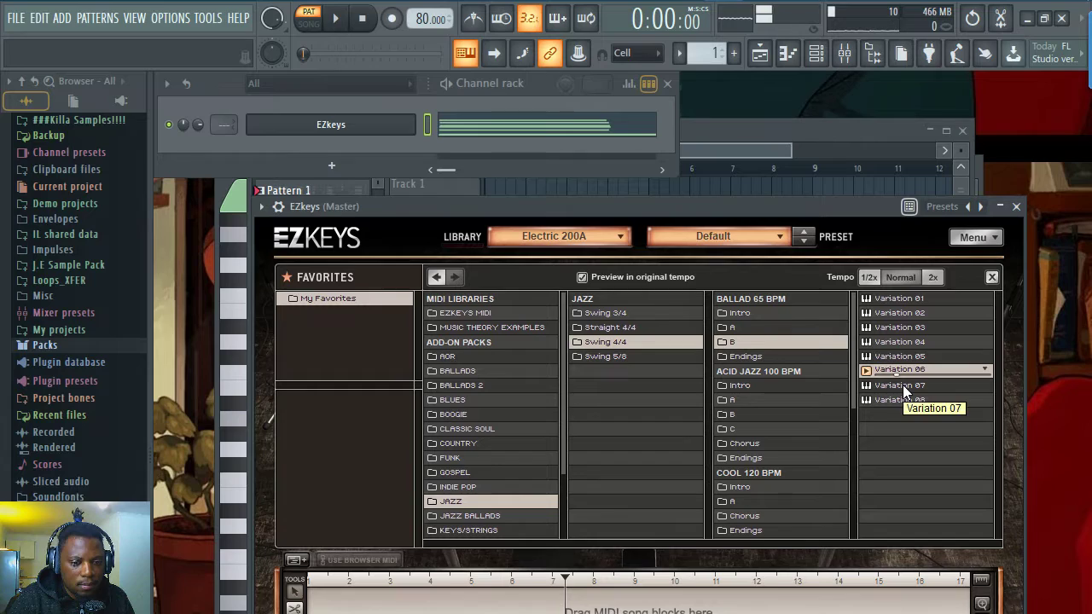
Load the Variation 06 MIDI onto the EZkeys channel in place of the existing notes, and stop its preview
{"action": "left_click_drag", "start_coordinate": [913, 369], "coordinate": [322, 126]}
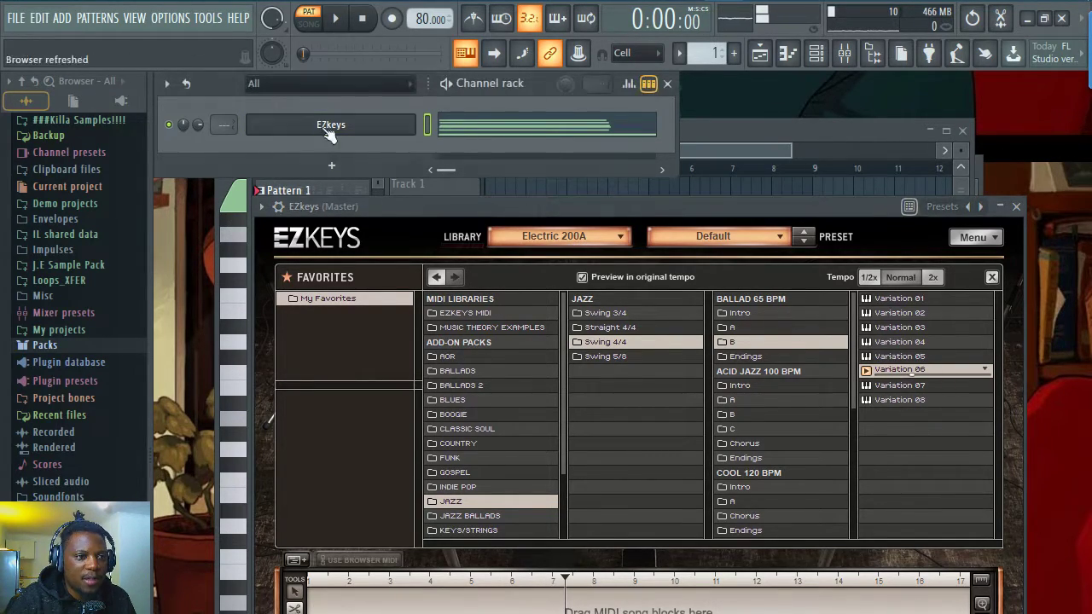
{"action": "left_click", "coordinate": [507, 125]}
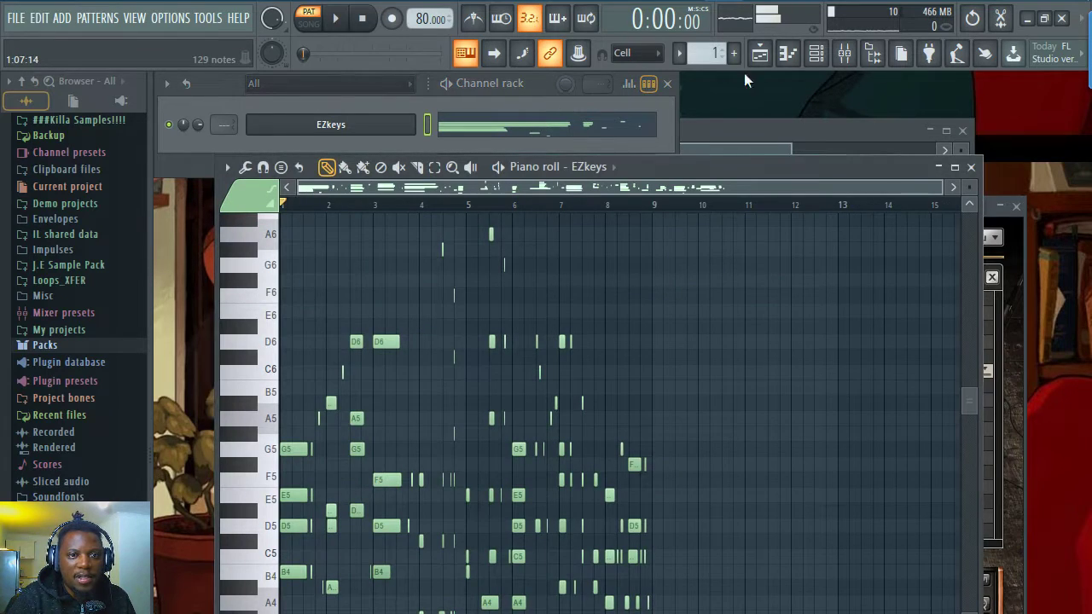
{"action": "left_click", "coordinate": [759, 53]}
{"action": "left_click", "coordinate": [1015, 357]}
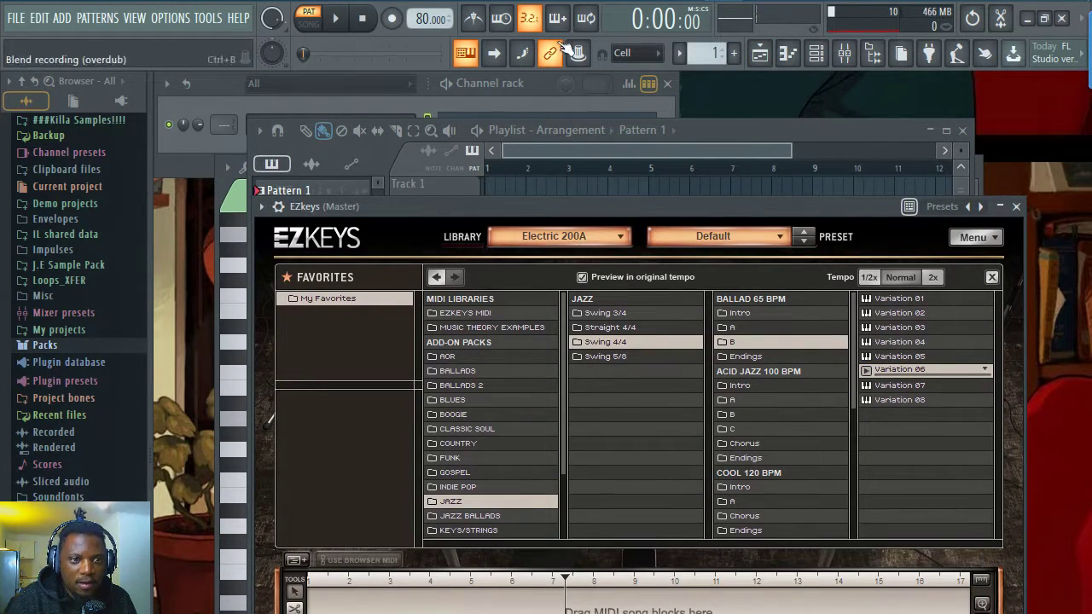
Place Pattern 1 in the playlist on Track 4, starting at bar 1
{"action": "left_click", "coordinate": [788, 129]}
{"action": "left_click_drag", "start_coordinate": [541, 199], "coordinate": [517, 354]}
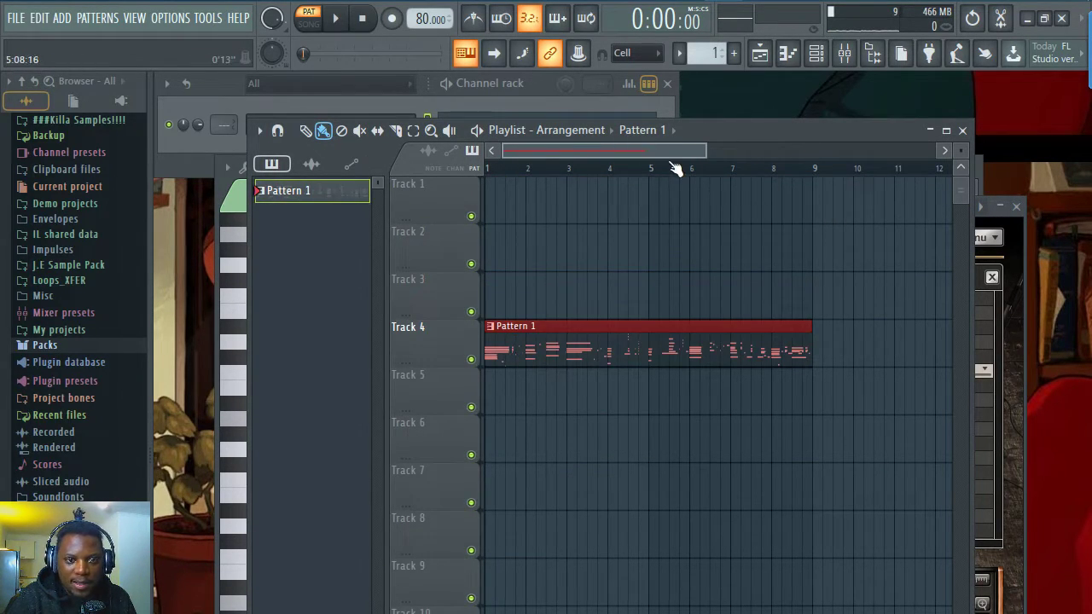
{"action": "scroll", "coordinate": [675, 169], "scroll_direction": "down", "scroll_amount": 3}
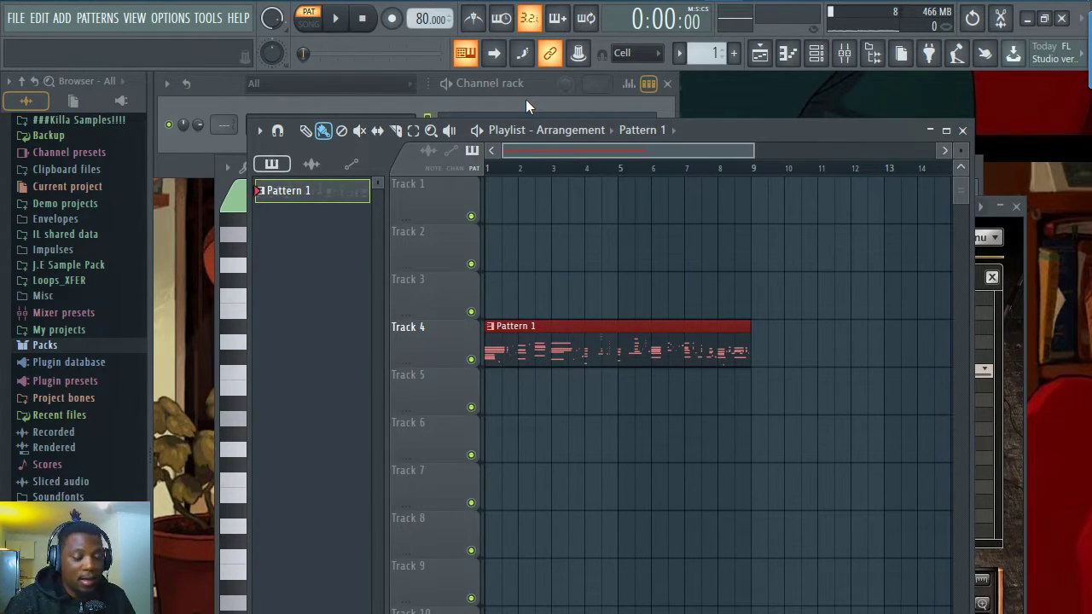
Make the playlist tracks taller and zoom in on the Pattern 1 clip on Track 4 for inspection
{"action": "left_click", "coordinate": [226, 88]}
{"action": "left_click", "coordinate": [729, 131]}
{"action": "left_click_drag", "start_coordinate": [961, 151], "coordinate": [960, 144]}
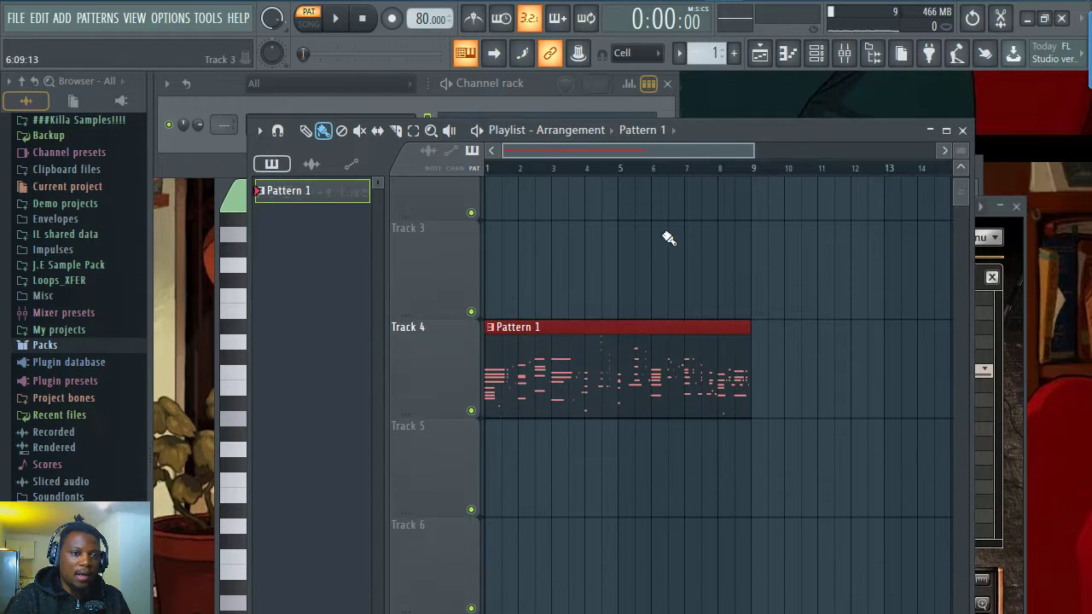
{"action": "scroll", "coordinate": [646, 214], "scroll_direction": "up", "scroll_amount": 3}
{"action": "scroll", "coordinate": [579, 170], "scroll_direction": "up", "scroll_amount": 2}
{"action": "left_click_drag", "start_coordinate": [575, 153], "coordinate": [502, 156]}
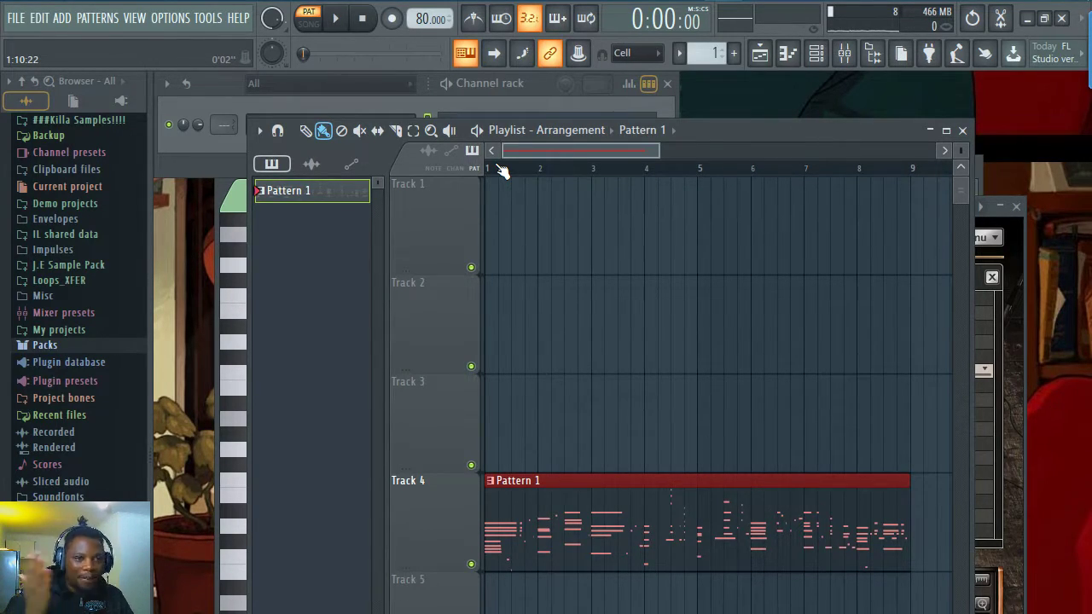
Turn on the metronome and play Pattern 1 against its click
{"action": "left_click", "coordinate": [214, 109]}
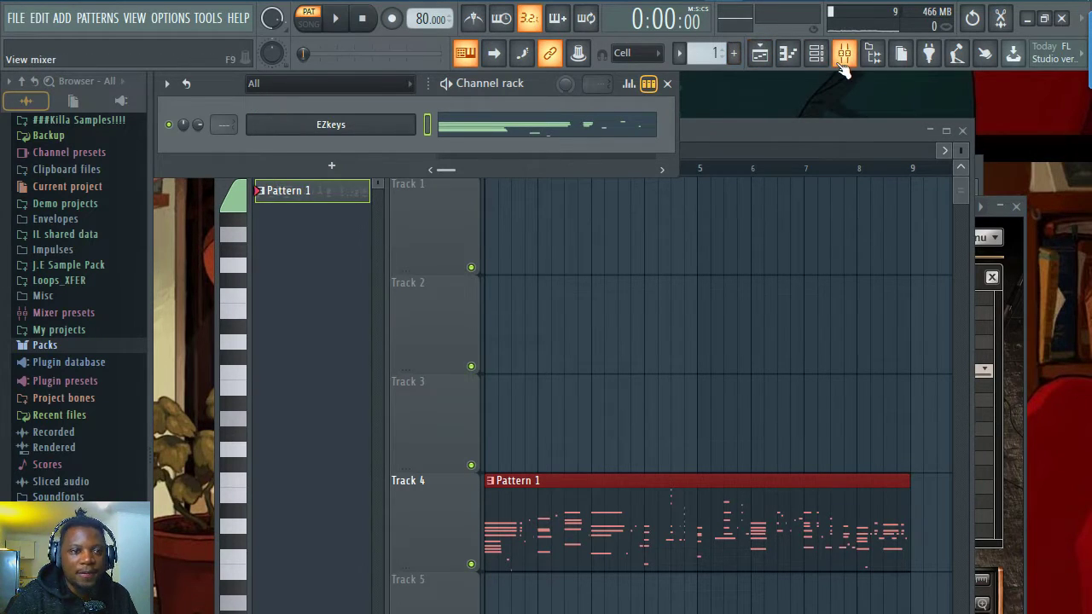
{"action": "key", "text": "space"}
{"action": "key", "text": "space"}
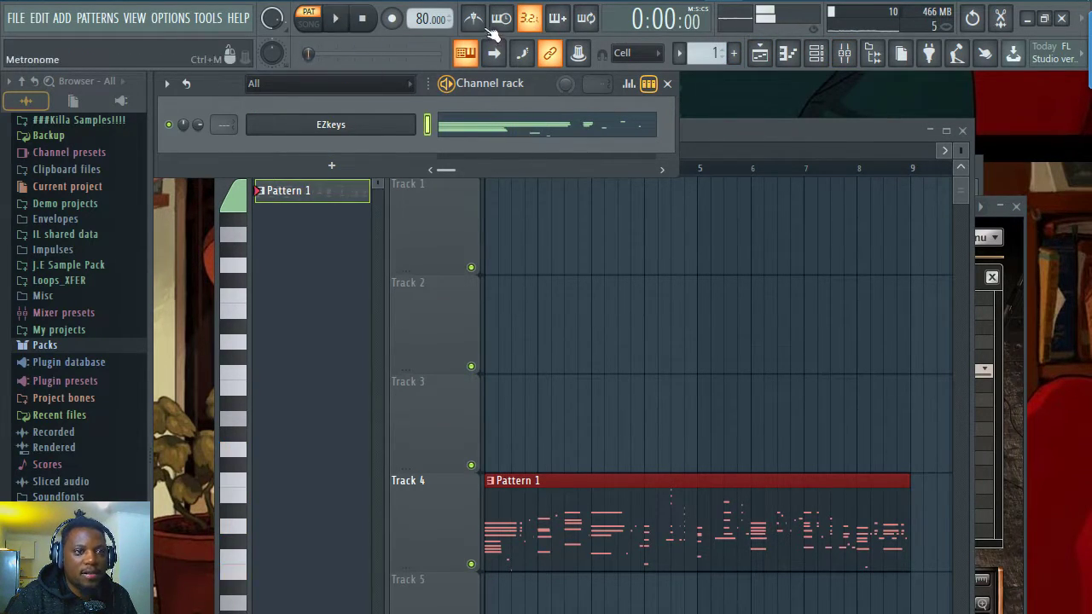
{"action": "left_click", "coordinate": [489, 30]}
{"action": "key", "text": "space"}
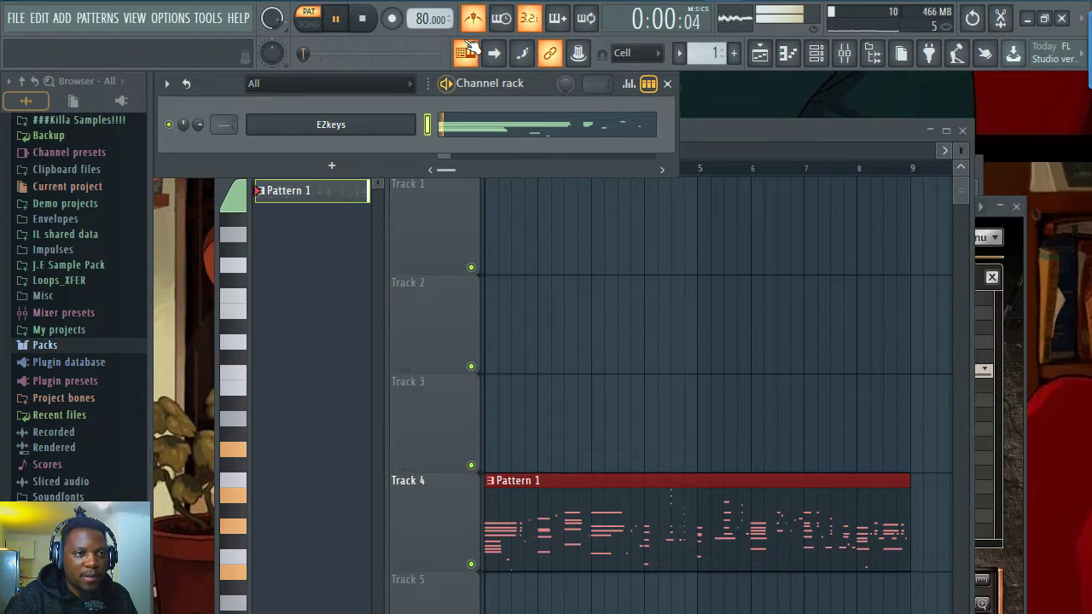
{"action": "left_click", "coordinate": [766, 56]}
{"action": "left_click", "coordinate": [224, 99]}
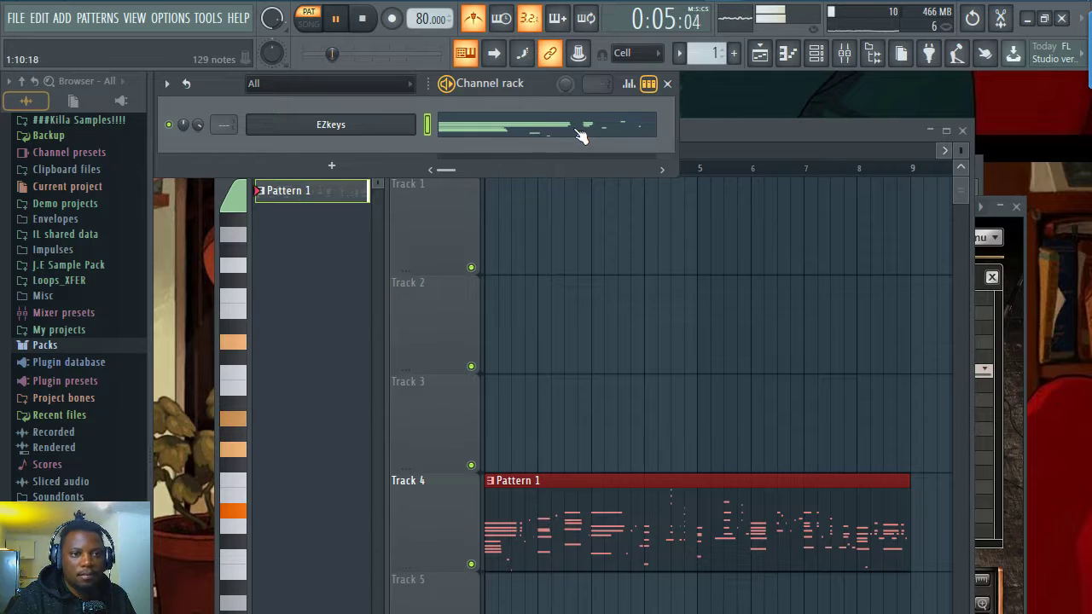
Stop playback, switch the transport to song mode and return to the playlist
{"action": "left_click", "coordinate": [362, 18]}
{"action": "left_click", "coordinate": [308, 23]}
{"action": "left_click", "coordinate": [709, 148]}
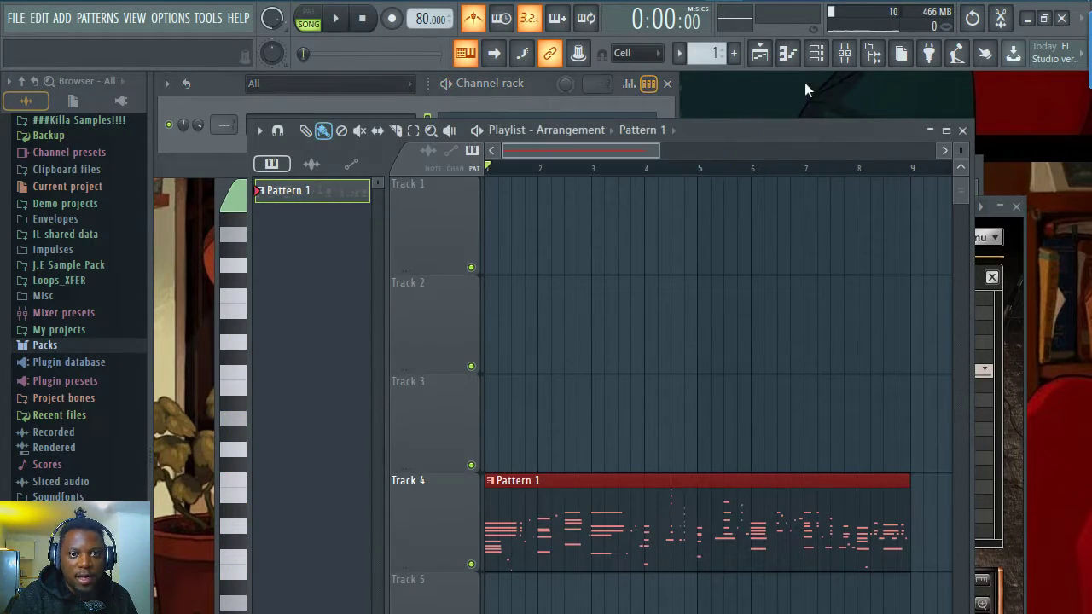
{"action": "left_click", "coordinate": [767, 58]}
{"action": "left_click_drag", "start_coordinate": [740, 162], "coordinate": [829, 113]}
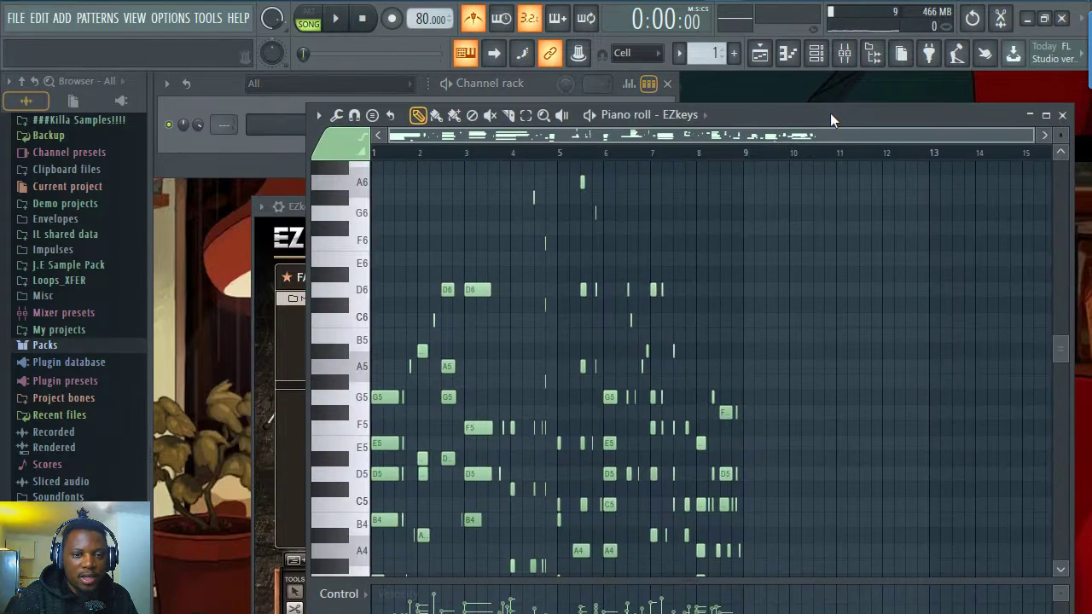
{"action": "left_click", "coordinate": [759, 53]}
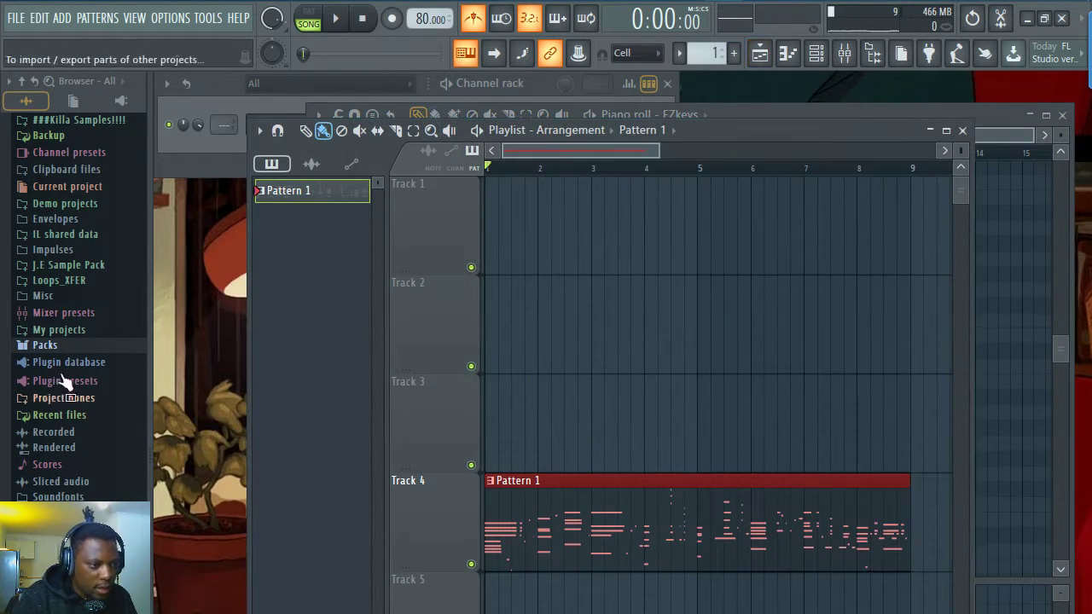
Audition the DL Dubby, DL Clubbed, DL Buried and DL Glitch loops in the Loops folder of Packs
{"action": "left_click", "coordinate": [75, 346]}
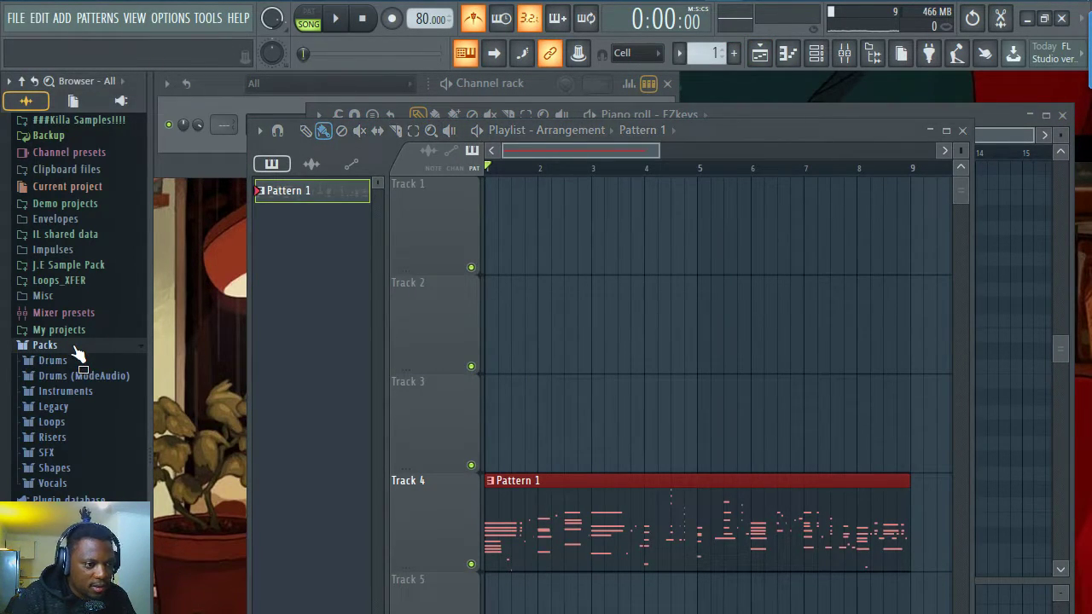
{"action": "left_click", "coordinate": [79, 424]}
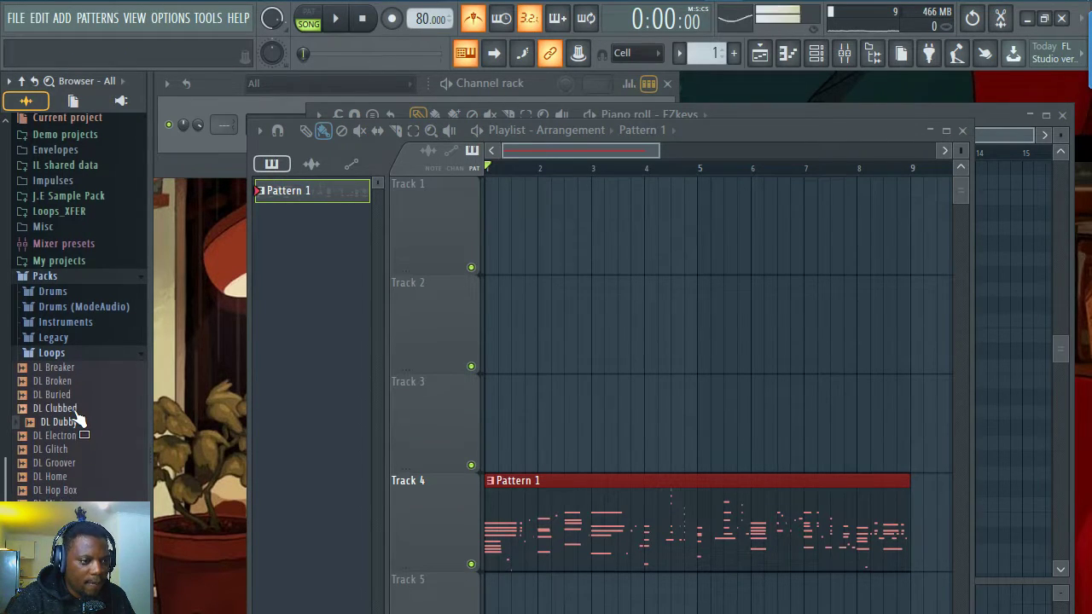
{"action": "key", "text": "Up"}
{"action": "key", "text": "Up"}
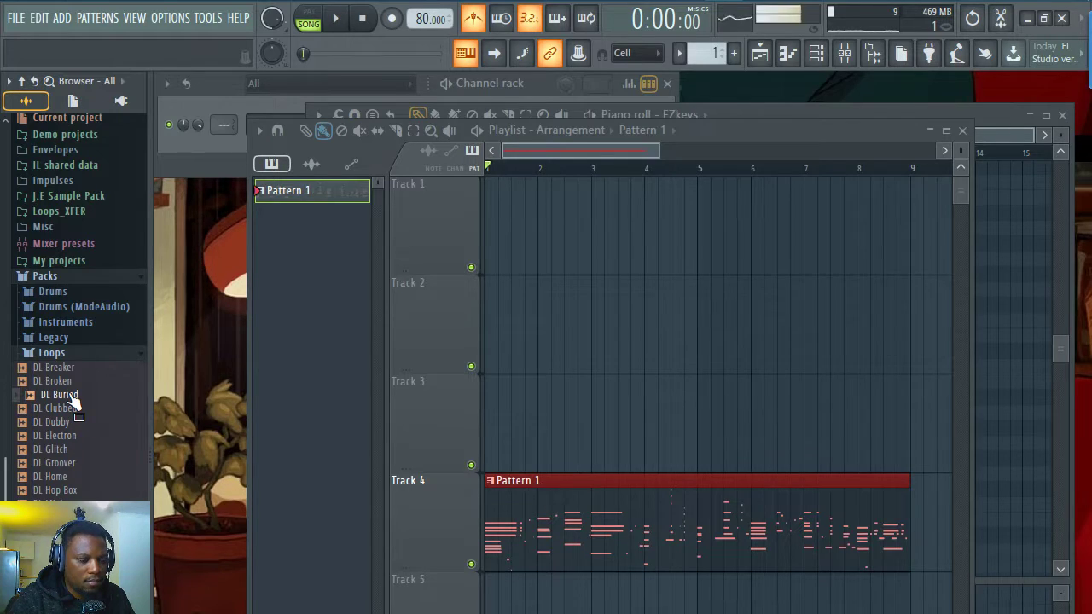
{"action": "left_click", "coordinate": [70, 451]}
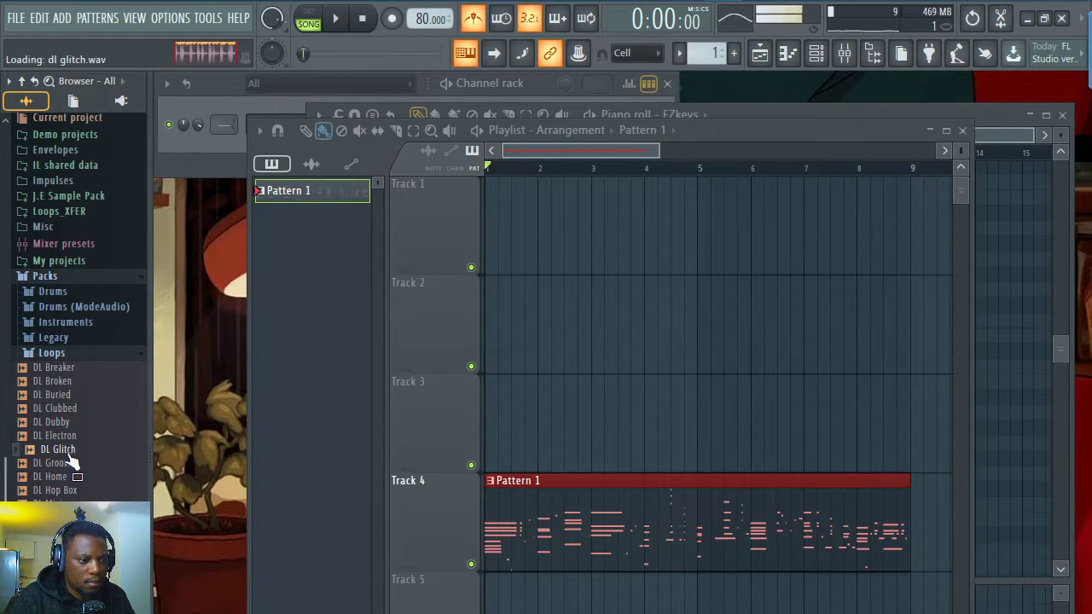
Place the DL Buried loop on Track 2 at bar 1 and repeat it up to bar 9
{"action": "left_click", "coordinate": [73, 397]}
{"action": "left_click_drag", "start_coordinate": [73, 401], "coordinate": [495, 328]}
{"action": "scroll", "coordinate": [546, 150], "scroll_direction": "up", "scroll_amount": 2}
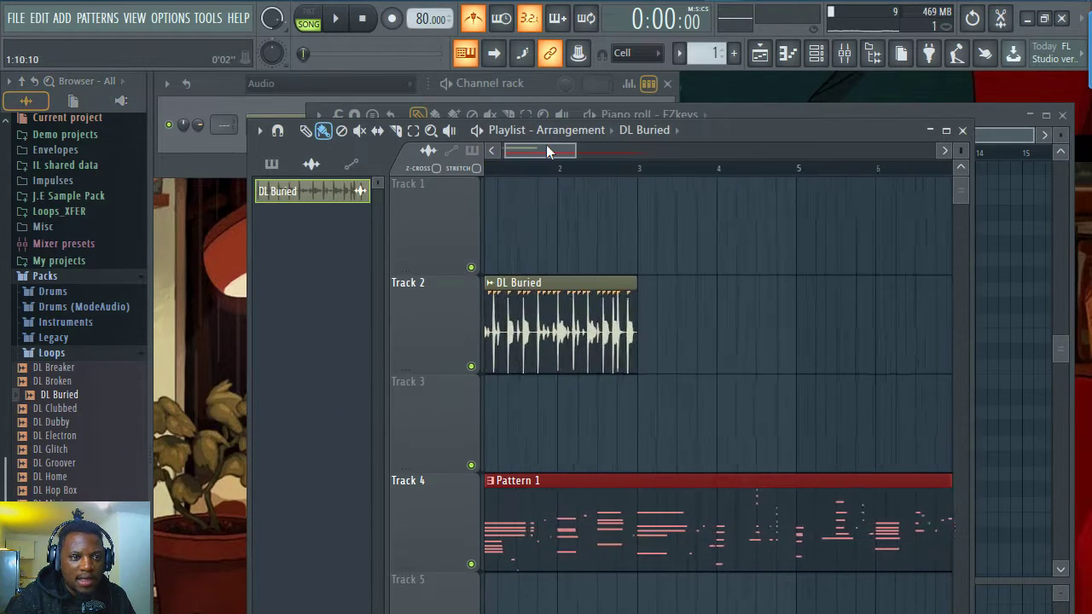
{"action": "left_click_drag", "start_coordinate": [547, 149], "coordinate": [537, 156]}
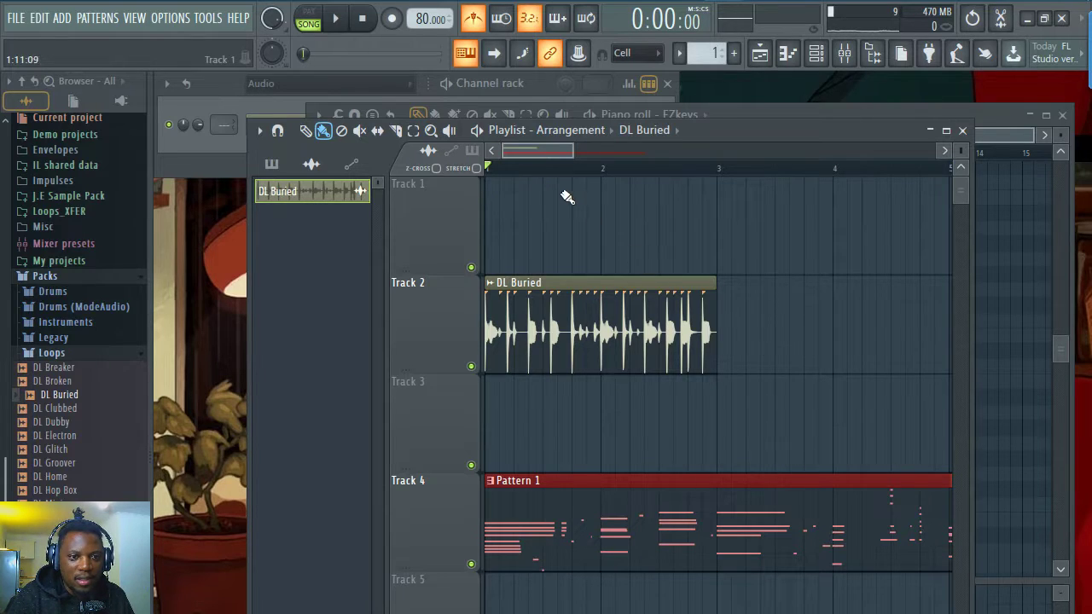
{"action": "scroll", "coordinate": [560, 183], "scroll_direction": "down", "scroll_amount": 3}
{"action": "left_click_drag", "start_coordinate": [585, 323], "coordinate": [793, 324]}
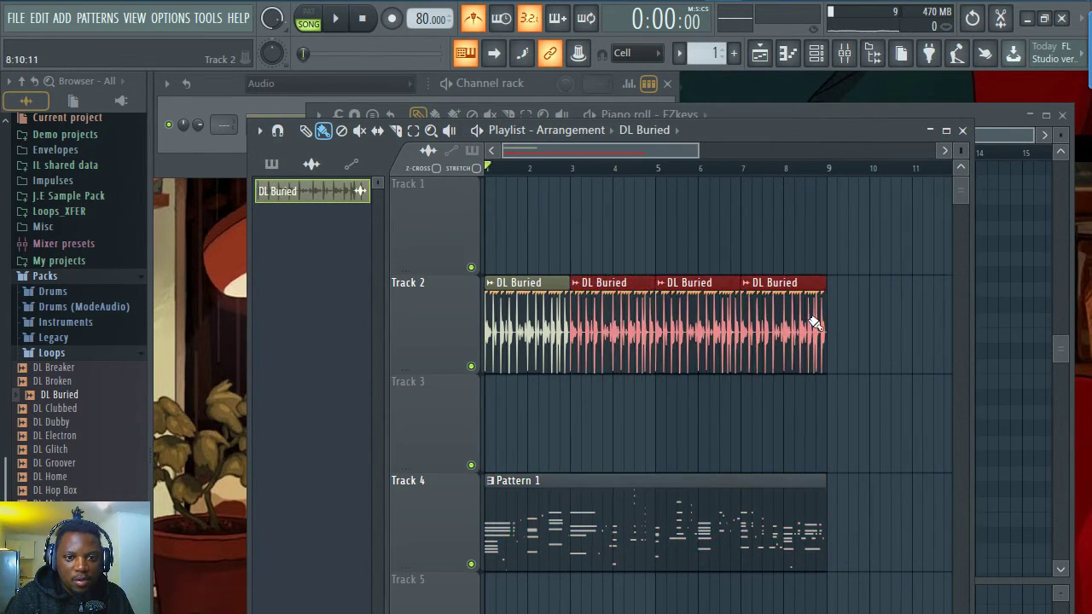
Play the arrangement without the metronome to hear the DL Buried loops together with Pattern 1
{"action": "key", "text": "space"}
{"action": "scroll", "coordinate": [534, 175], "scroll_direction": "up", "scroll_amount": 3}
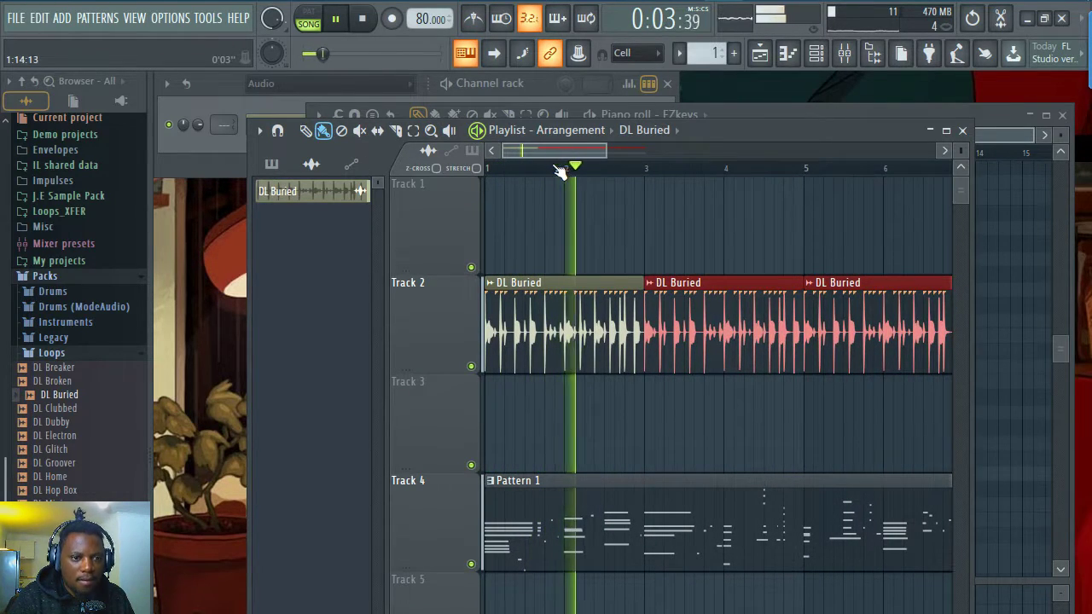
{"action": "scroll", "coordinate": [578, 171], "scroll_direction": "down", "scroll_amount": 2}
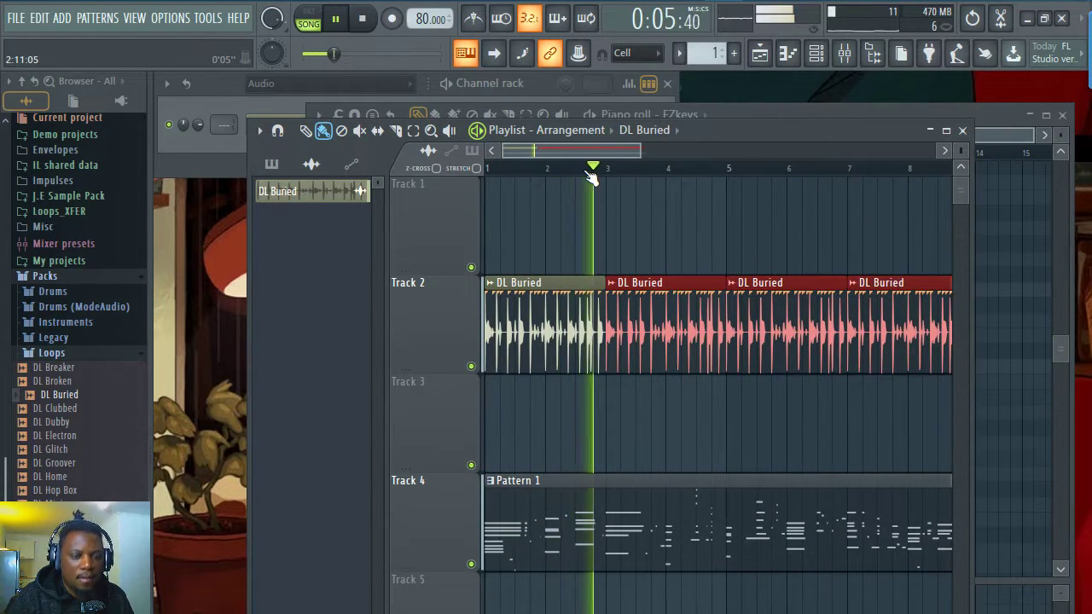
{"action": "scroll", "coordinate": [592, 174], "scroll_direction": "down", "scroll_amount": 2}
{"action": "scroll", "coordinate": [598, 170], "scroll_direction": "down", "scroll_amount": 1}
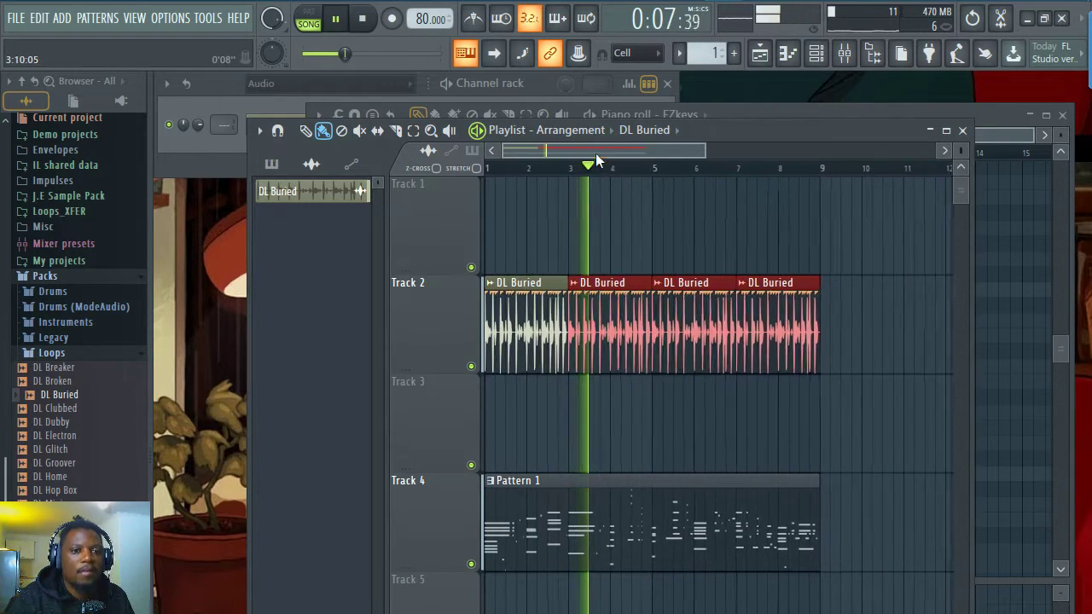
{"action": "scroll", "coordinate": [584, 171], "scroll_direction": "up", "scroll_amount": 1}
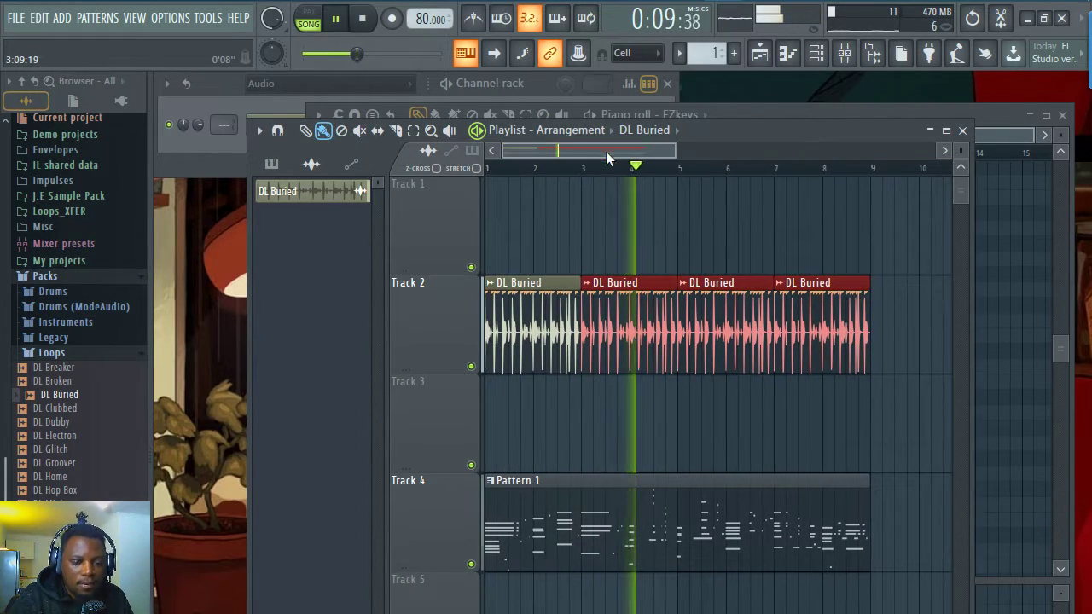
{"action": "scroll", "coordinate": [610, 151], "scroll_direction": "down", "scroll_amount": 2}
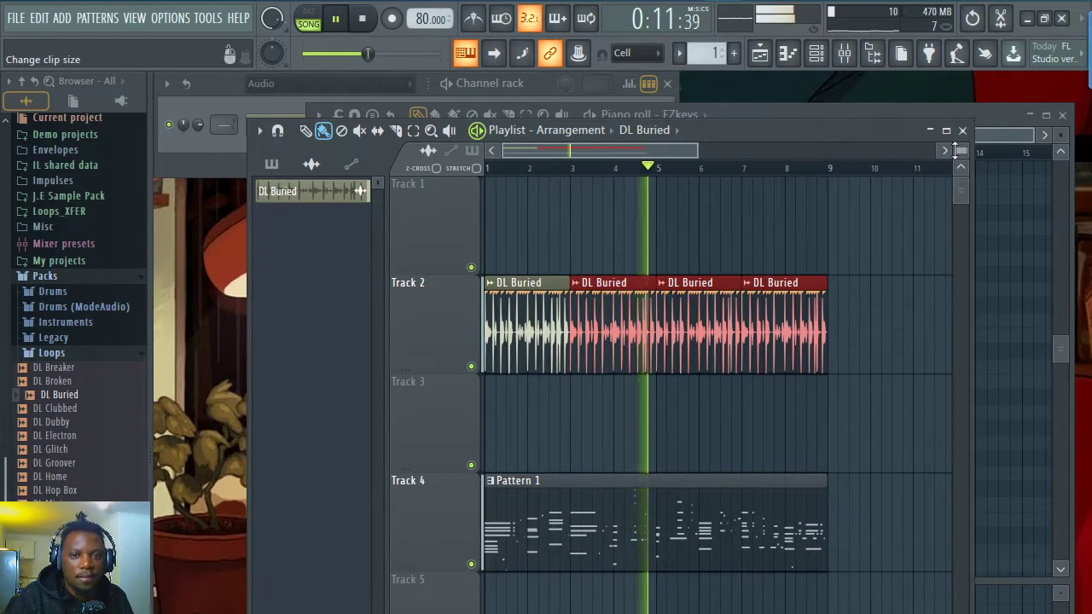
Reduce the playlist track height slightly and move the Pattern 1 clip up to Track 3, directly below the drum loops
{"action": "scroll", "coordinate": [961, 151], "scroll_direction": "down", "scroll_amount": 1}
{"action": "left_click_drag", "start_coordinate": [892, 397], "coordinate": [529, 291]}
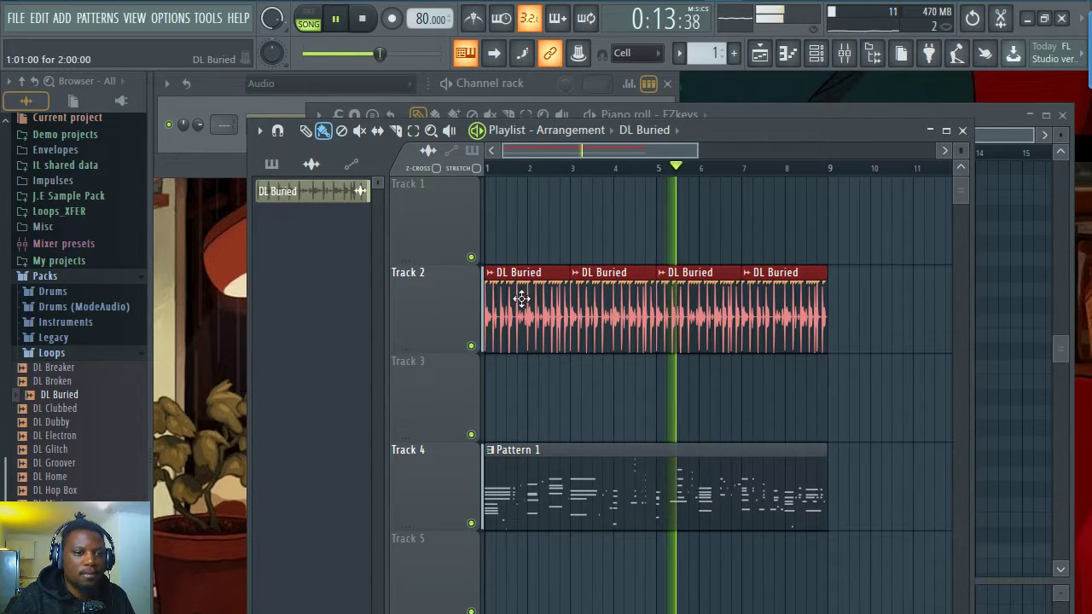
{"action": "left_click", "coordinate": [604, 493]}
{"action": "left_click_drag", "start_coordinate": [640, 466], "coordinate": [642, 367]}
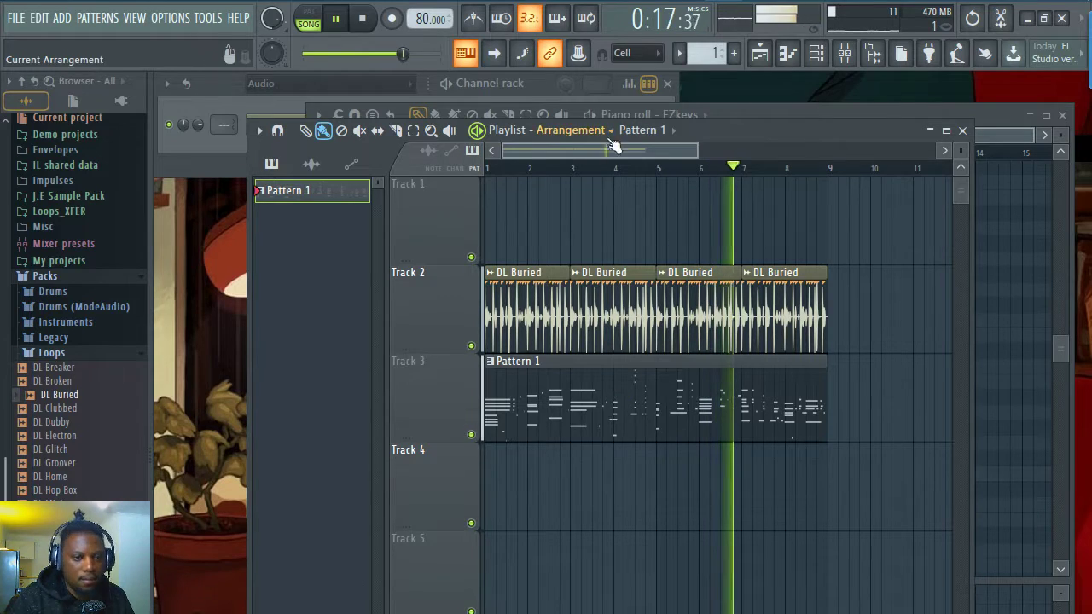
Listen to the rest of the arrangement up to about bar 9, and stop playback
{"action": "scroll", "coordinate": [614, 168], "scroll_direction": "down", "scroll_amount": 2}
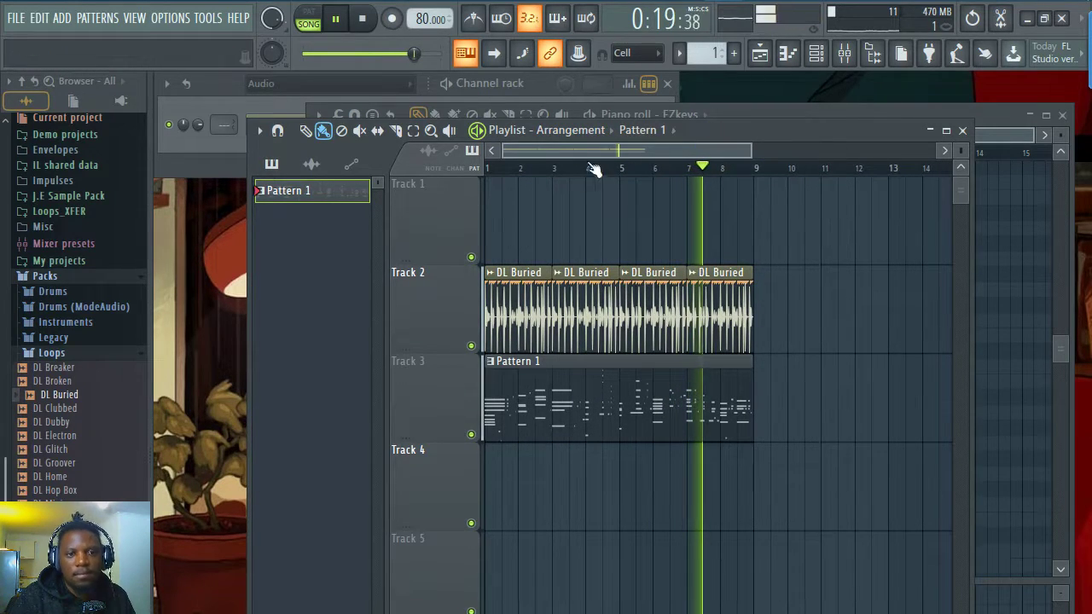
{"action": "scroll", "coordinate": [580, 168], "scroll_direction": "up", "scroll_amount": 2}
{"action": "scroll", "coordinate": [579, 169], "scroll_direction": "down", "scroll_amount": 1}
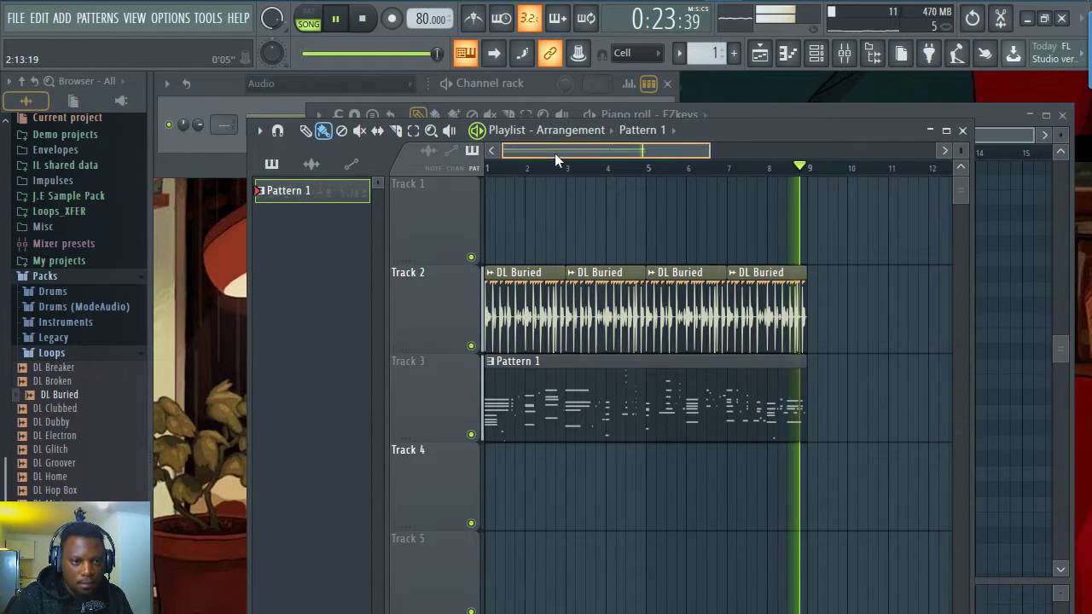
{"action": "key", "text": "space"}
Open the EZkeys channel window and assign the instrument to free mixer track 1
{"action": "double_click", "coordinate": [557, 365]}
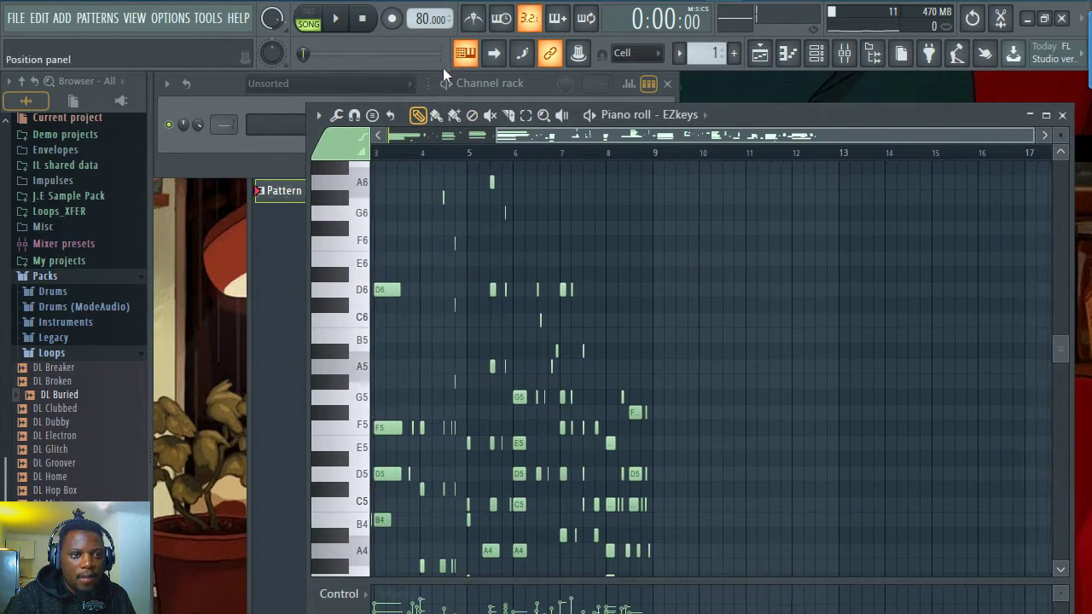
{"action": "left_click", "coordinate": [223, 152]}
{"action": "left_click", "coordinate": [332, 125]}
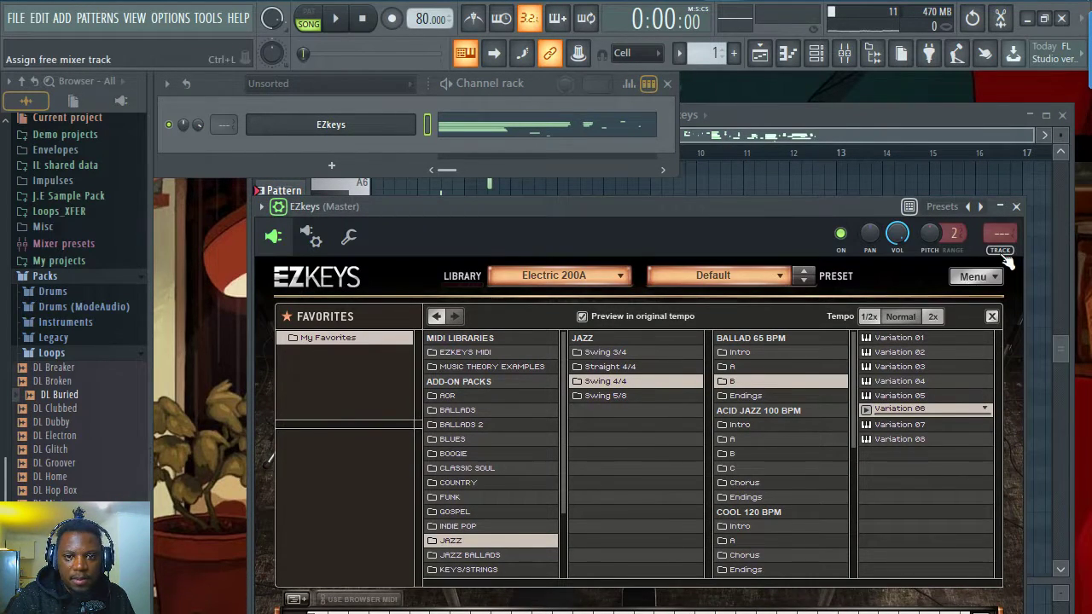
{"action": "left_click", "coordinate": [1002, 248]}
Load iZotope Vinyl in slot 4 of the EZkeys mixer track and raise its Wear to about 31% during playback
{"action": "left_click", "coordinate": [868, 415]}
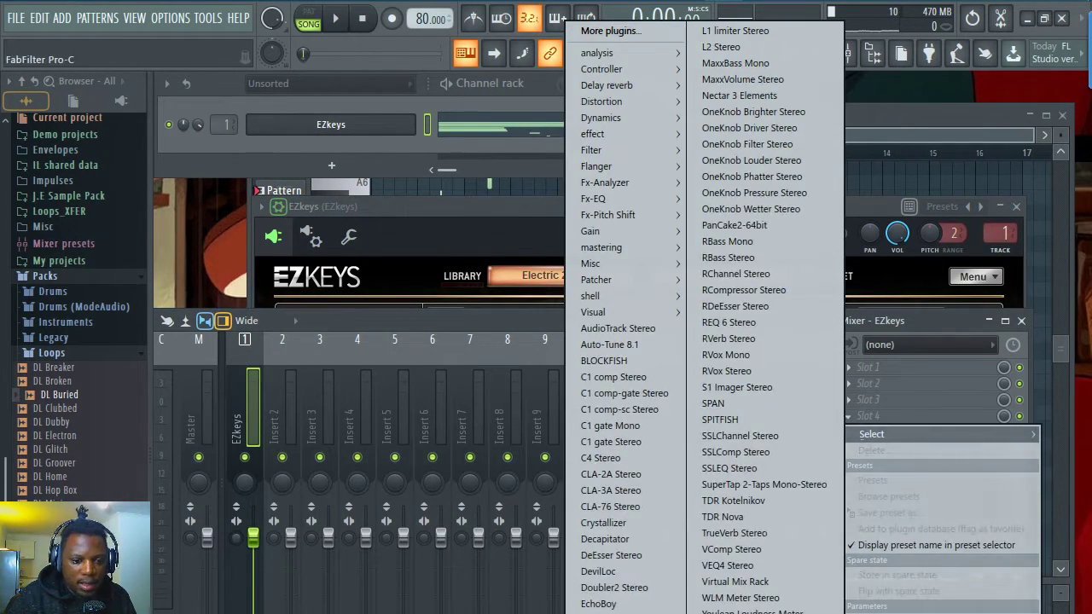
{"action": "left_click", "coordinate": [611, 612]}
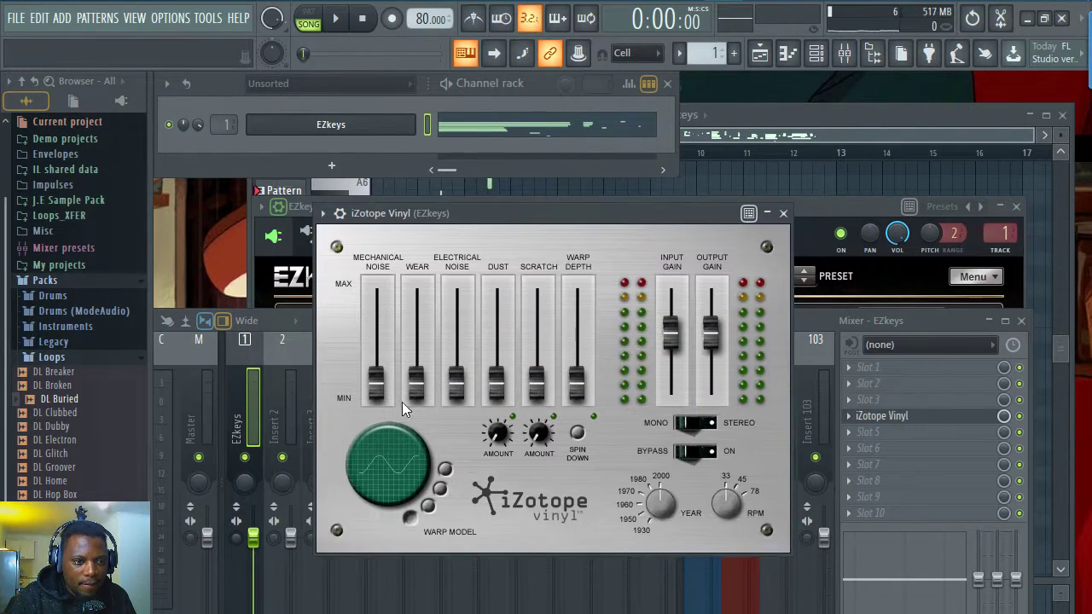
{"action": "key", "text": "space"}
{"action": "left_click_drag", "start_coordinate": [420, 342], "coordinate": [421, 364]}
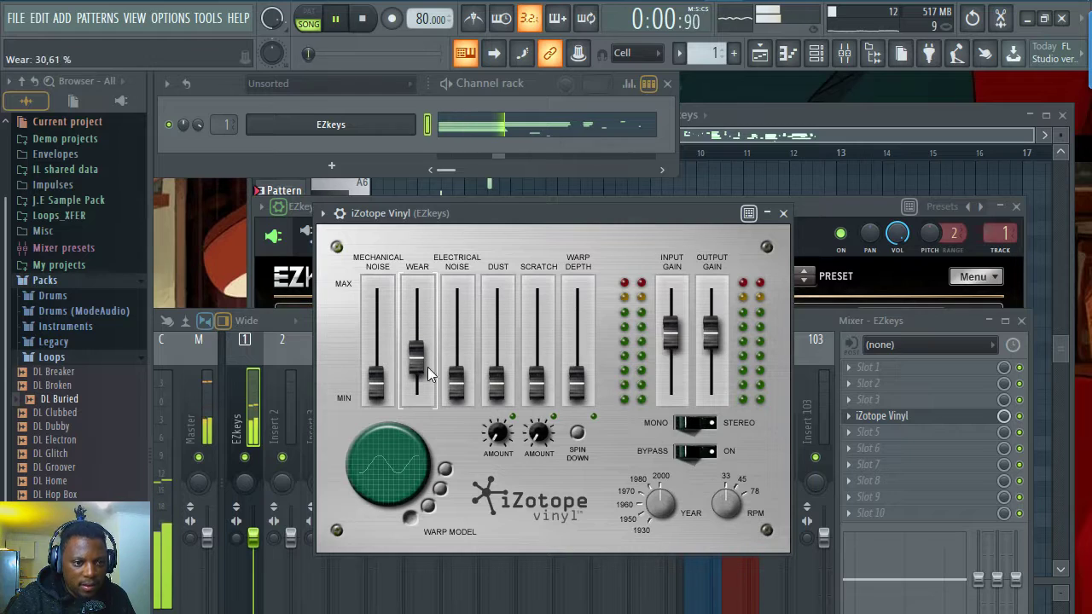
{"action": "left_click_drag", "start_coordinate": [501, 391], "coordinate": [576, 344]}
{"action": "left_click", "coordinate": [783, 214]}
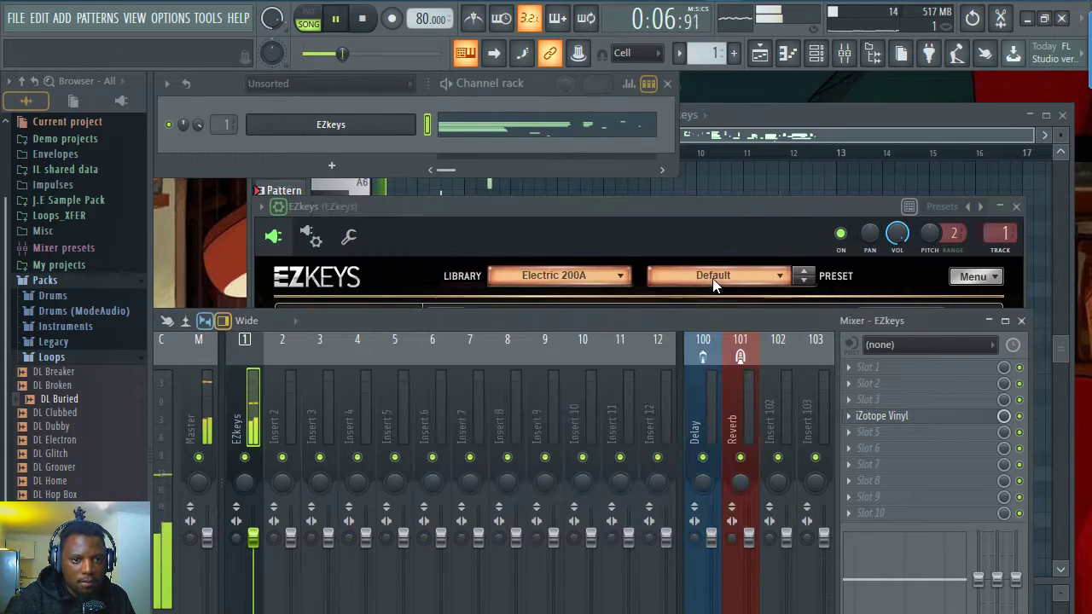
{"action": "key", "text": "space"}
Load Gross Beat in slot 5 of the EZkeys mixer track
{"action": "left_click_drag", "start_coordinate": [710, 317], "coordinate": [713, 203]}
{"action": "left_click", "coordinate": [881, 319]}
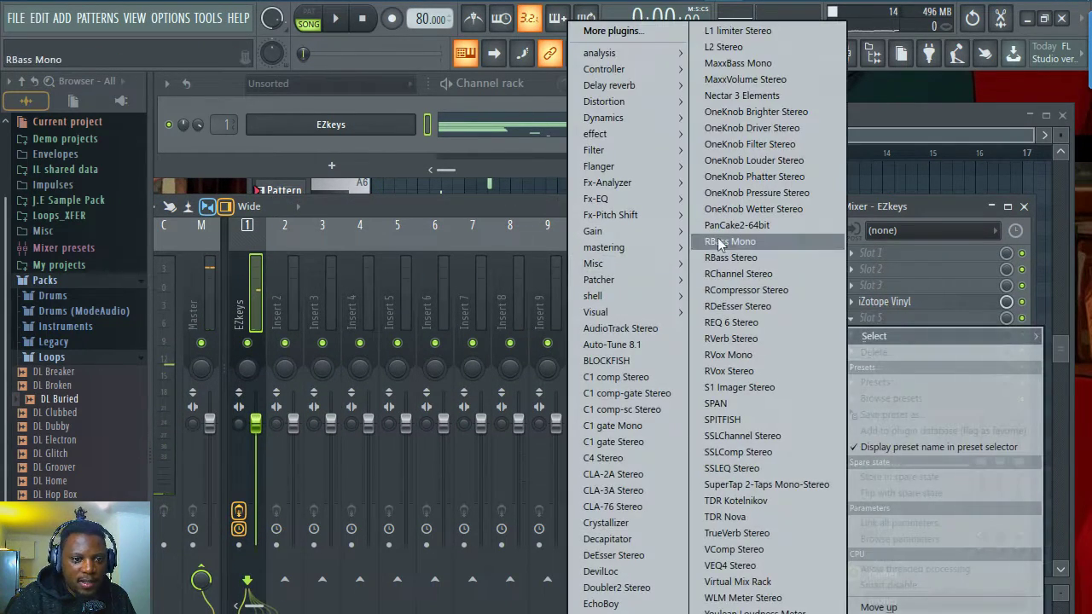
{"action": "mouse_move", "coordinate": [662, 134]}
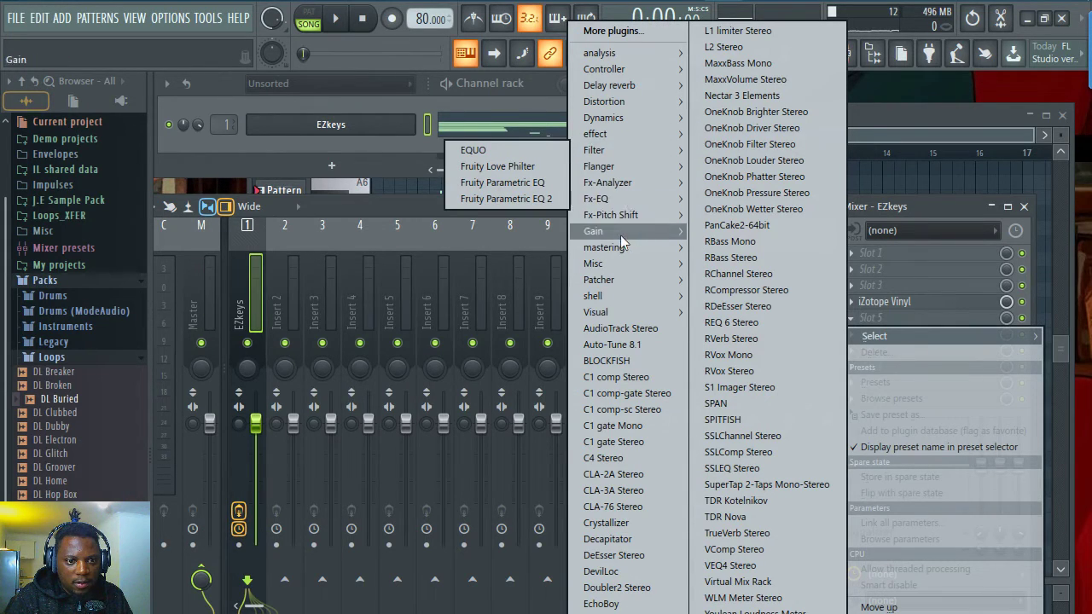
{"action": "mouse_move", "coordinate": [621, 248]}
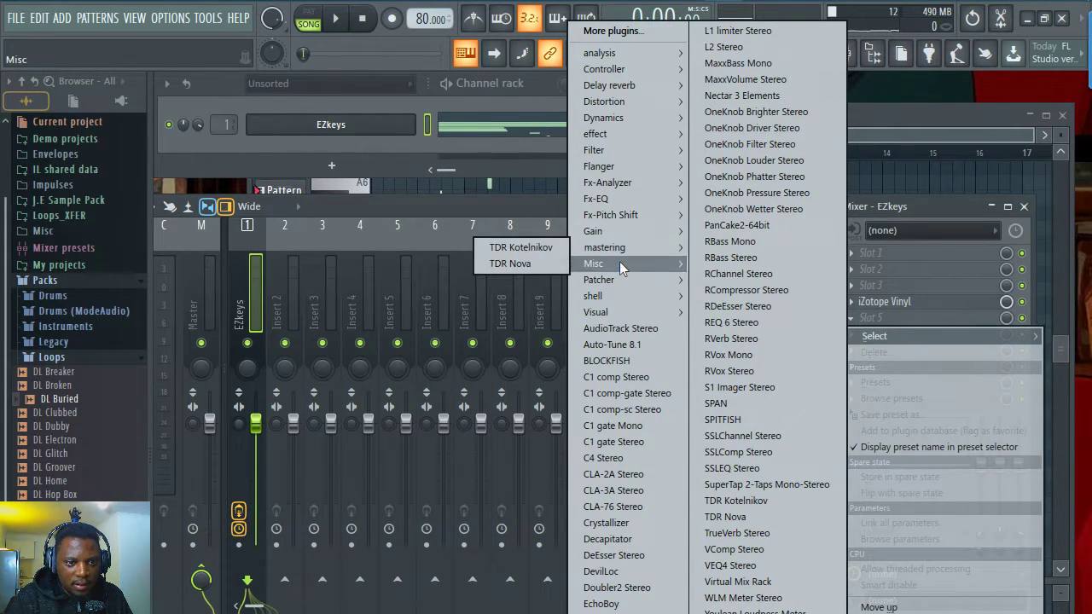
{"action": "left_click", "coordinate": [524, 343]}
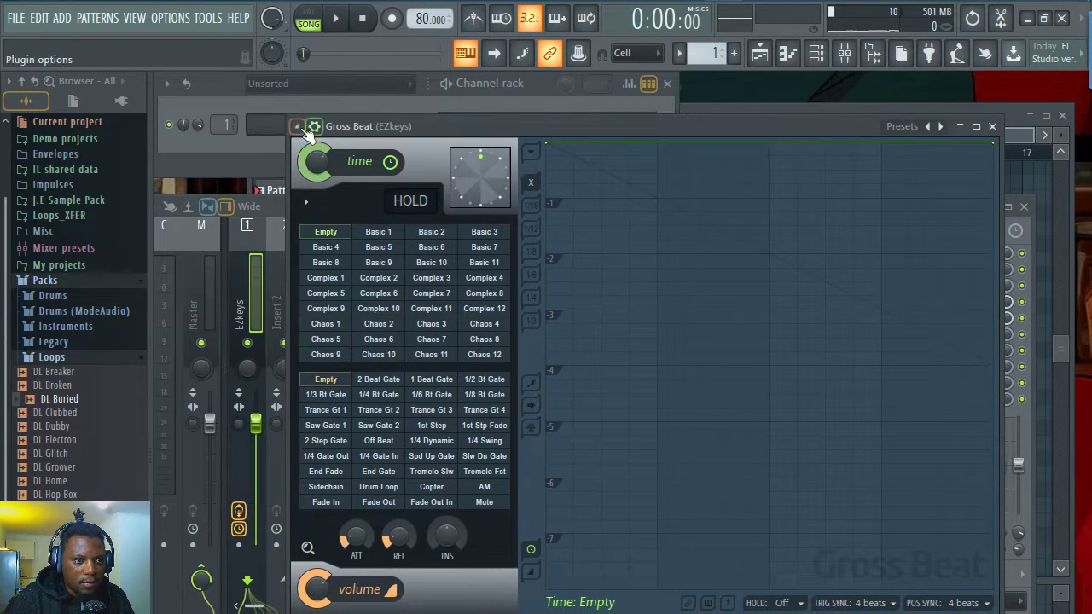
Audition several Complex time presets in Gross Beat, including Complex 6, 7, 10, 11 and 1, with the song playing
{"action": "left_click", "coordinate": [383, 278]}
{"action": "left_click", "coordinate": [388, 295]}
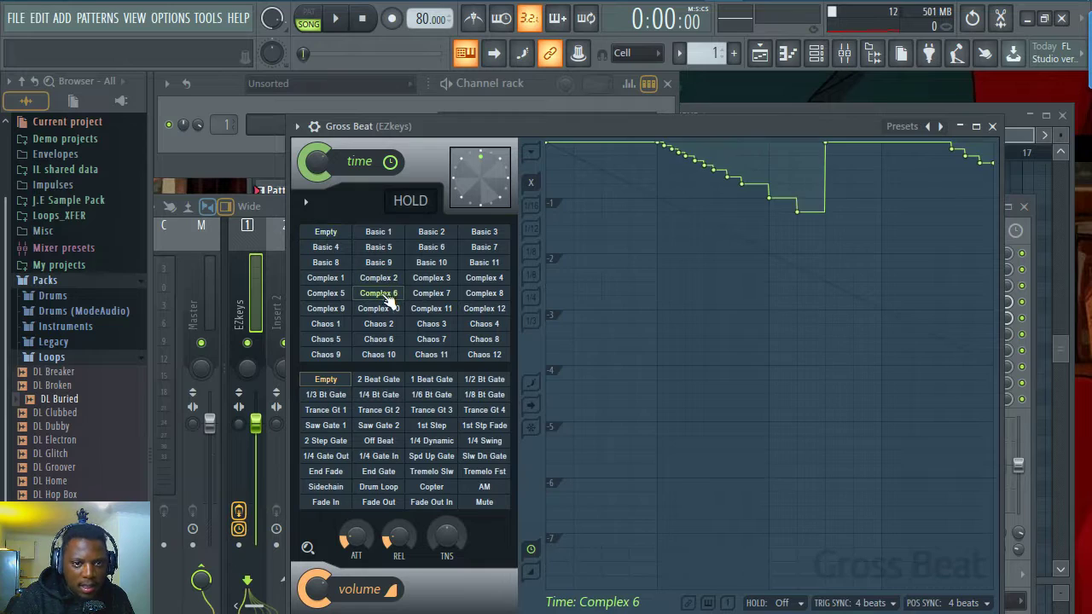
{"action": "left_click", "coordinate": [446, 293]}
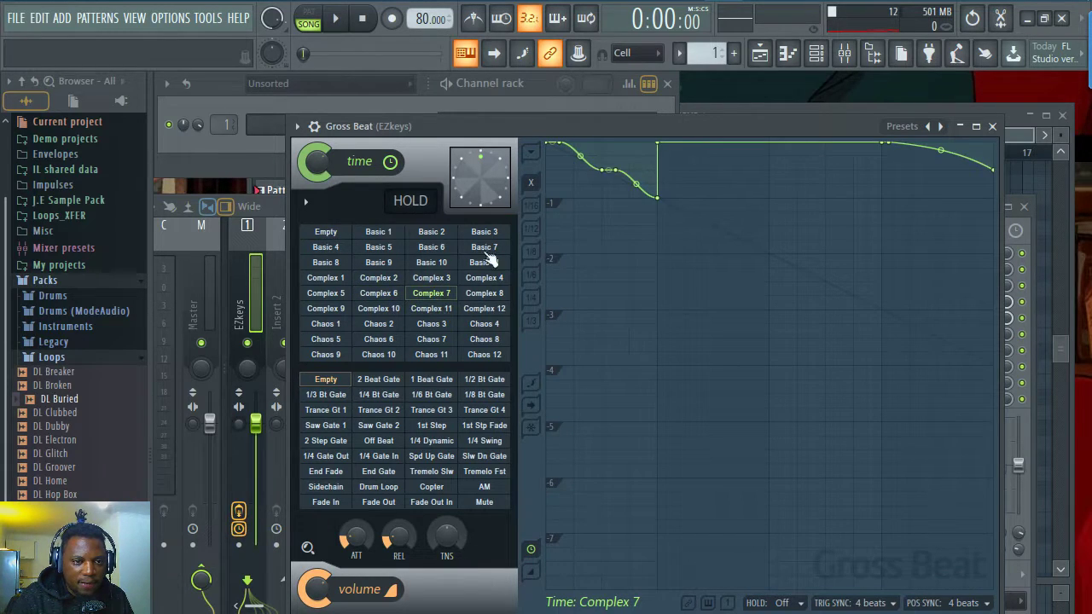
{"action": "key", "text": "space"}
{"action": "left_click_drag", "start_coordinate": [557, 124], "coordinate": [544, 139]}
{"action": "left_click", "coordinate": [417, 323]}
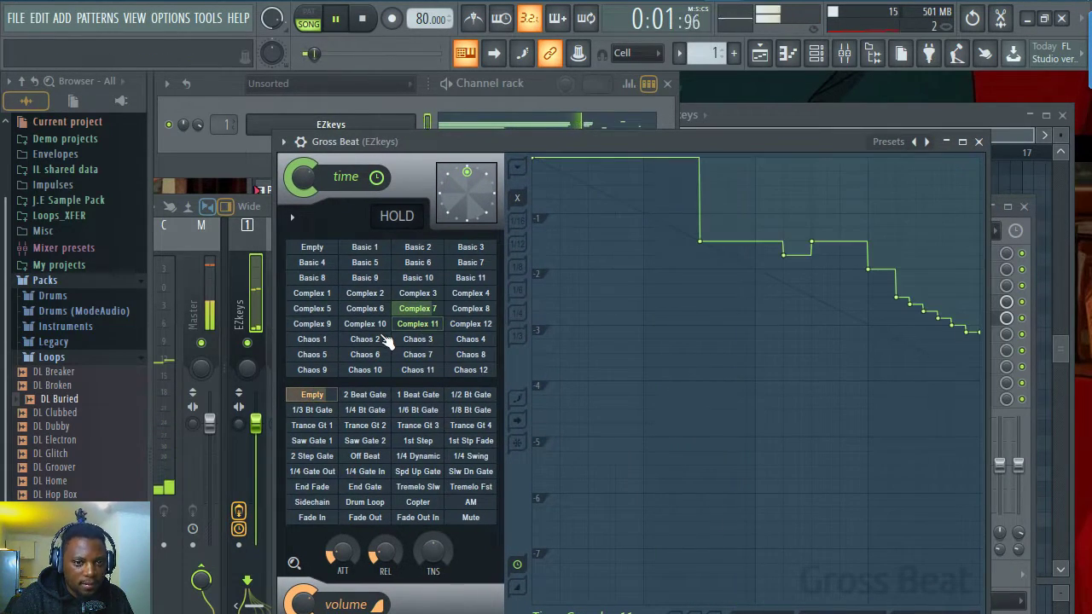
{"action": "left_click", "coordinate": [359, 337]}
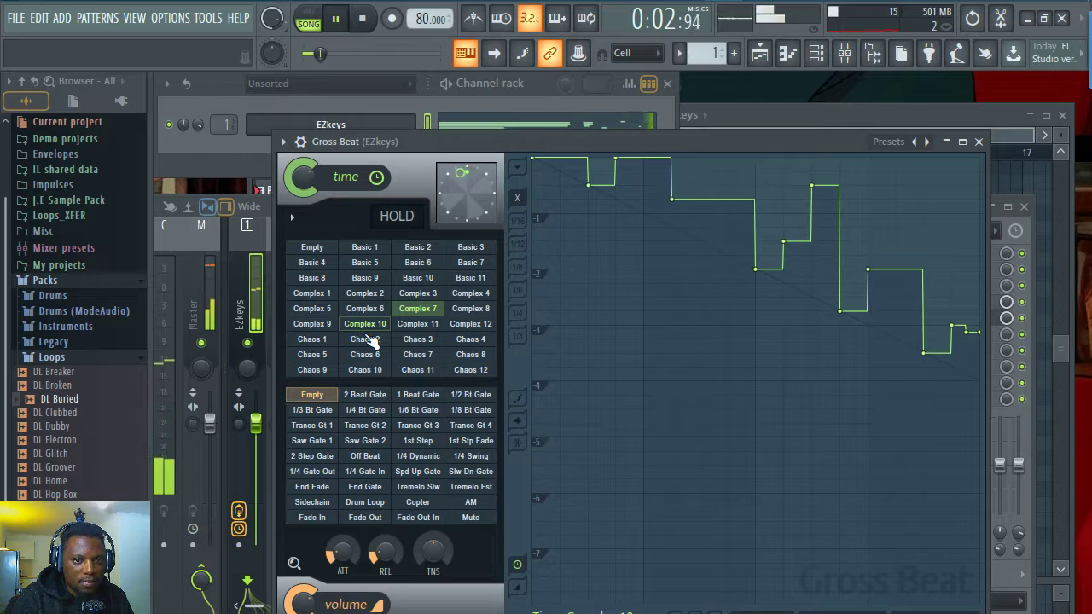
{"action": "left_click", "coordinate": [320, 339]}
{"action": "left_click", "coordinate": [318, 309]}
{"action": "left_click", "coordinate": [325, 295]}
{"action": "key", "text": "space"}
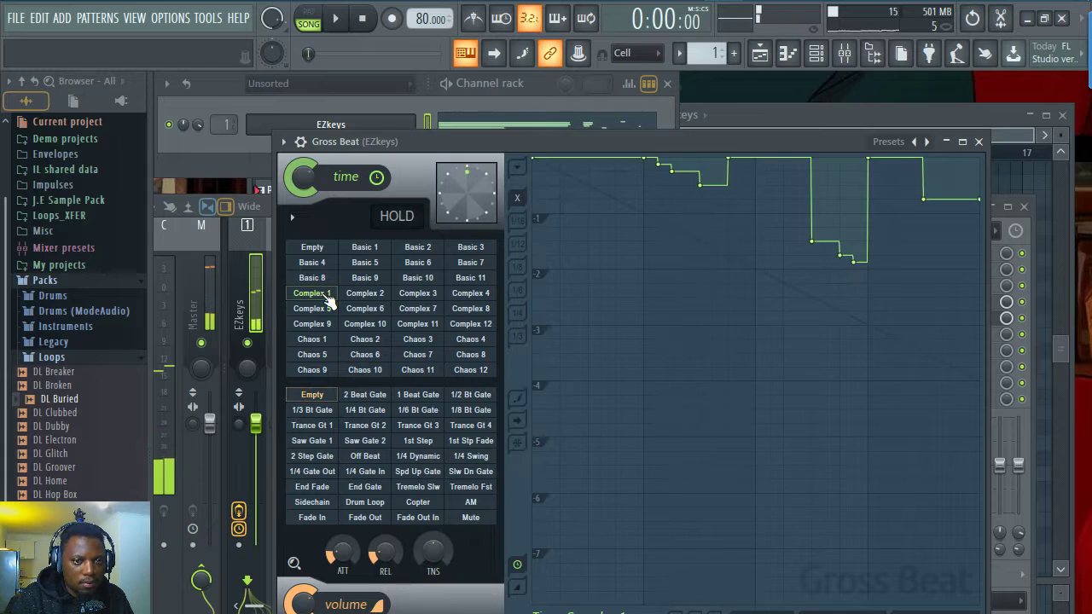
Apply Gross Beat's Basic 8 time preset to the keys during playback, and close the plugin window
{"action": "key", "text": "space"}
{"action": "left_click", "coordinate": [312, 278]}
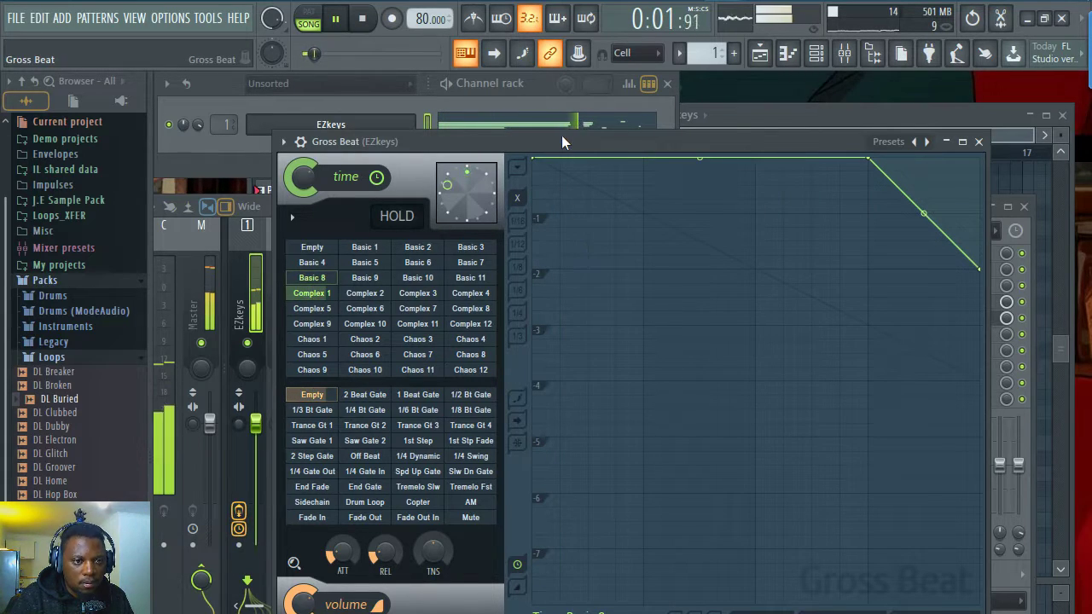
{"action": "left_click_drag", "start_coordinate": [561, 136], "coordinate": [510, 266]}
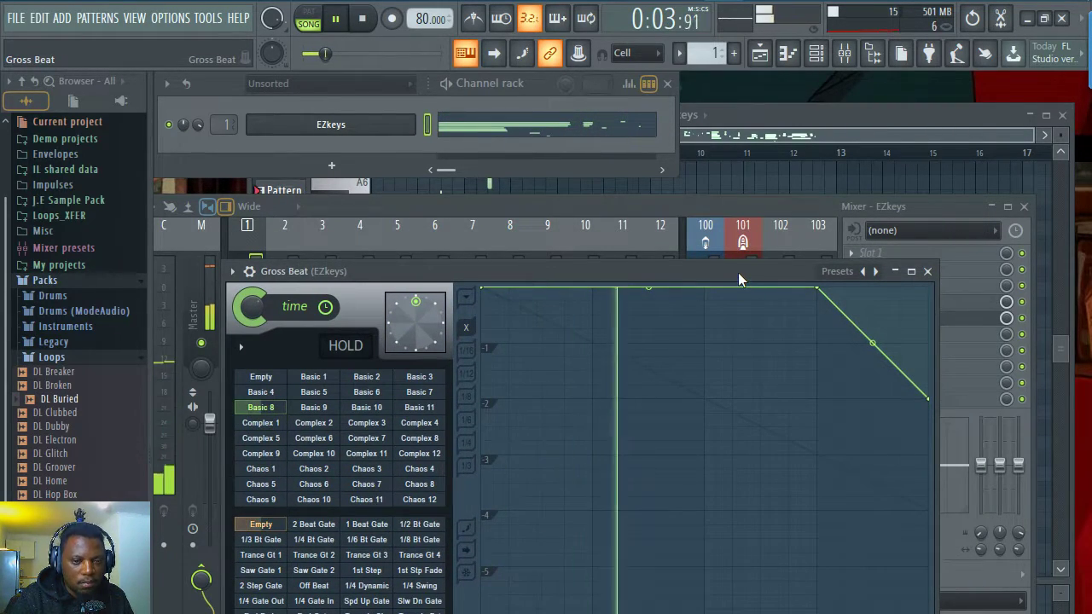
{"action": "left_click_drag", "start_coordinate": [667, 275], "coordinate": [680, 238]}
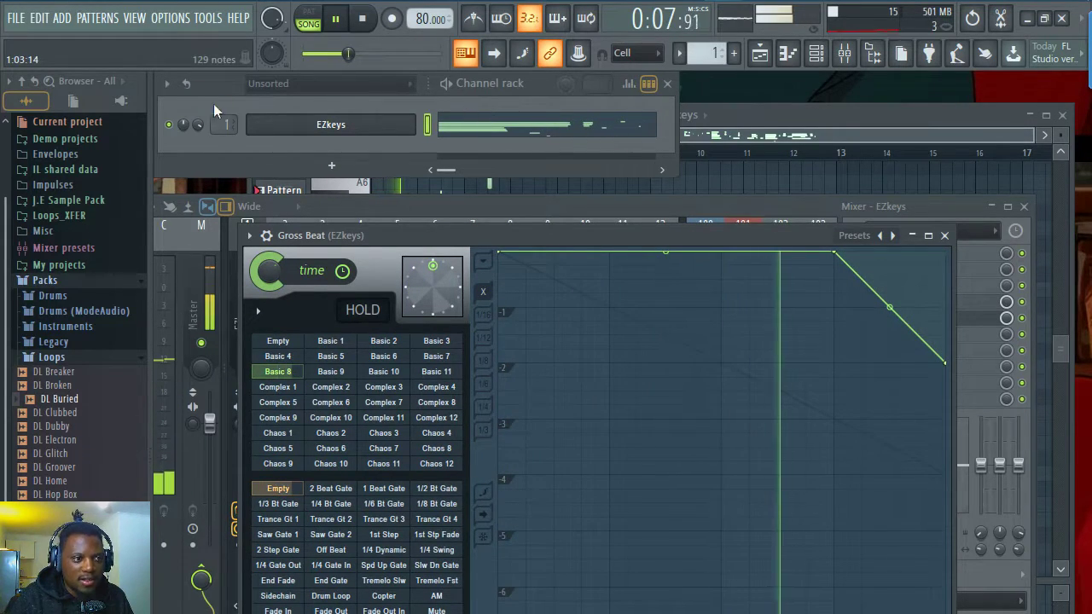
{"action": "left_click", "coordinate": [227, 83]}
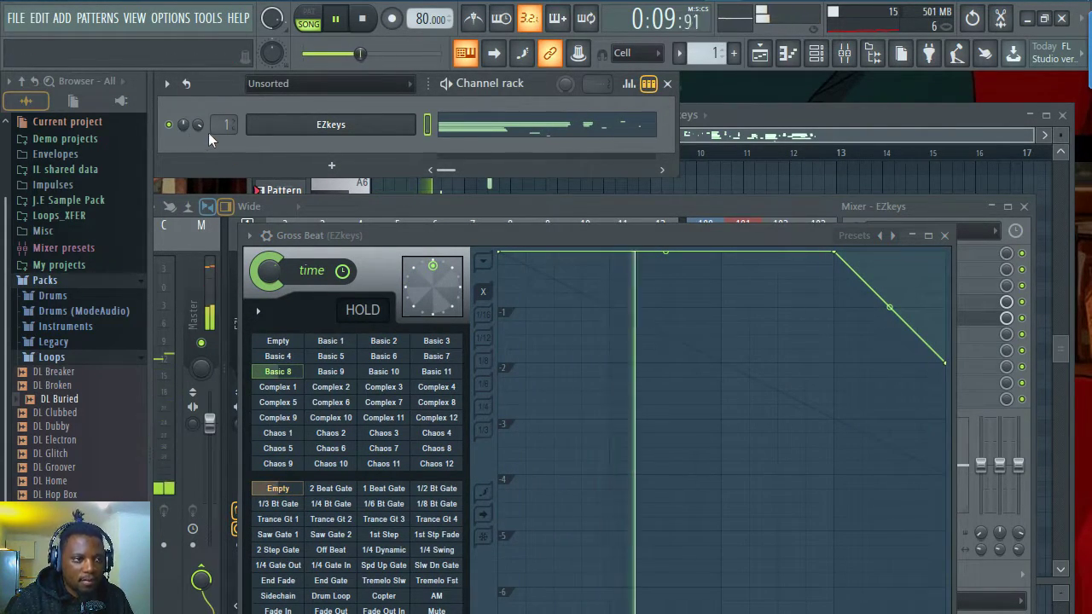
{"action": "left_click", "coordinate": [944, 236]}
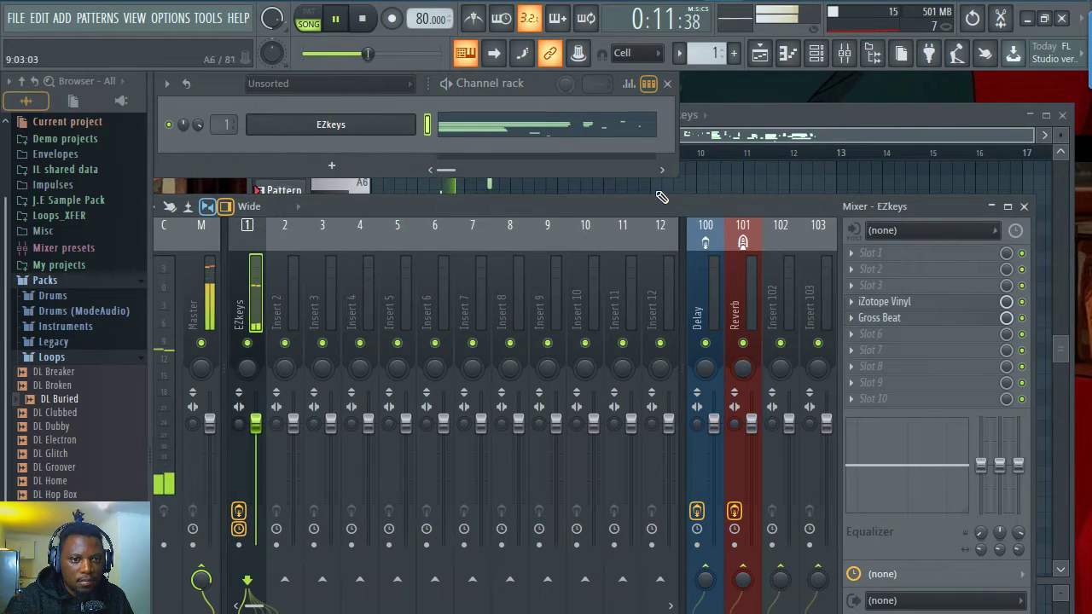
Listen to the processed keys up to about bar 9 while checking the EZkeys piano roll and mixer levels, and stop playback
{"action": "left_click", "coordinate": [554, 134]}
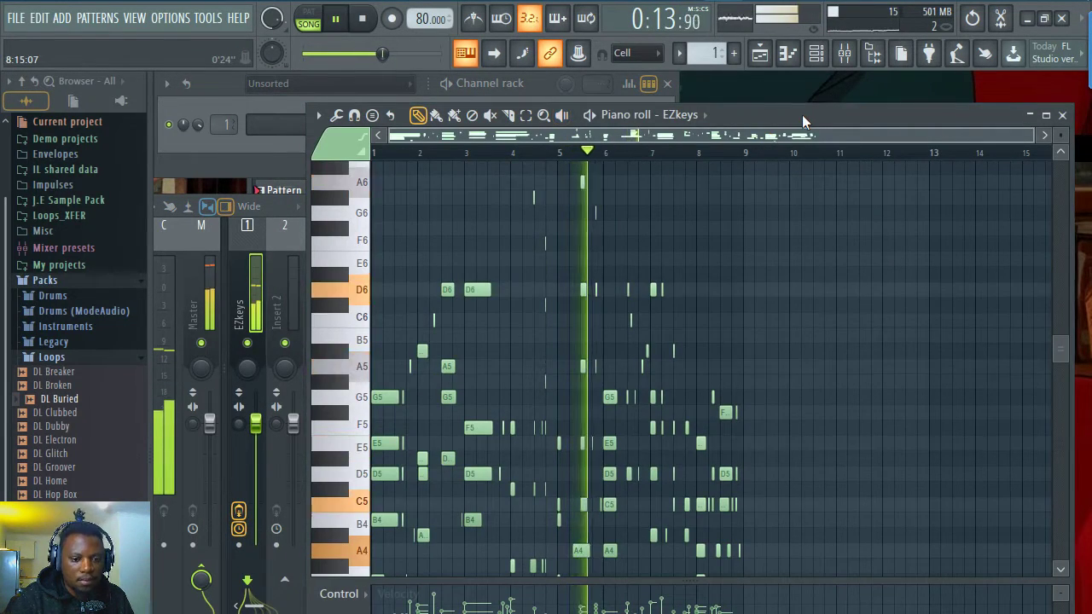
{"action": "scroll", "coordinate": [692, 219], "scroll_direction": "down", "scroll_amount": 2}
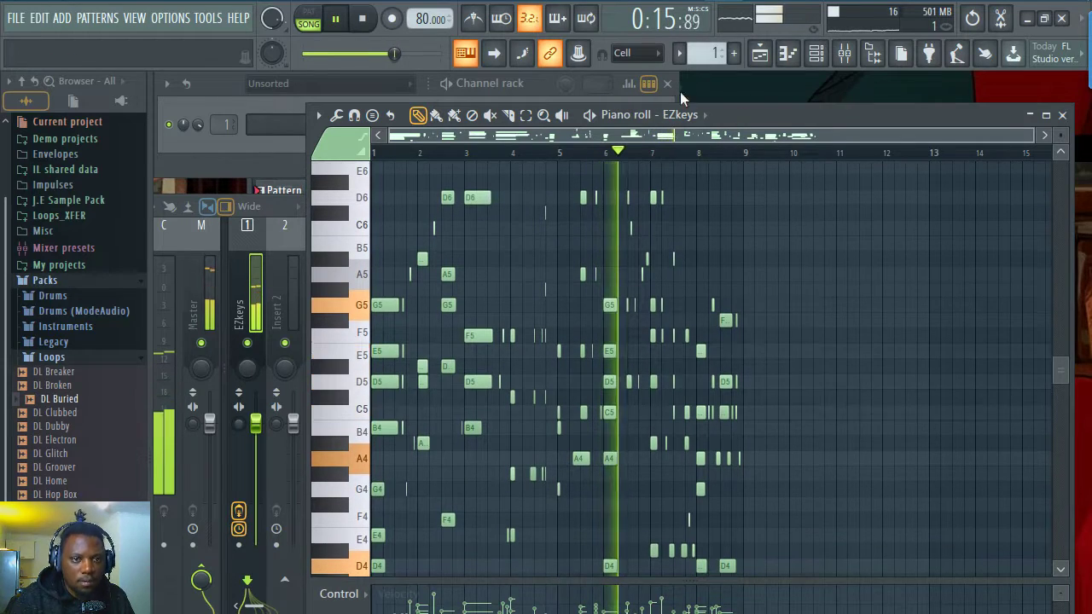
{"action": "left_click", "coordinate": [227, 81]}
{"action": "left_click", "coordinate": [843, 53]}
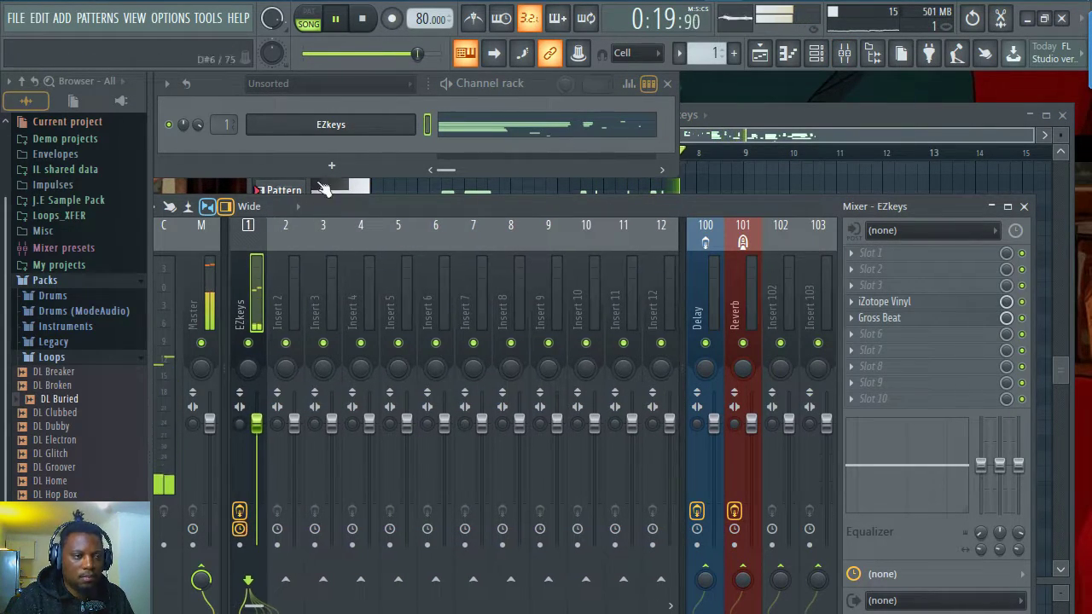
{"action": "left_click", "coordinate": [215, 315]}
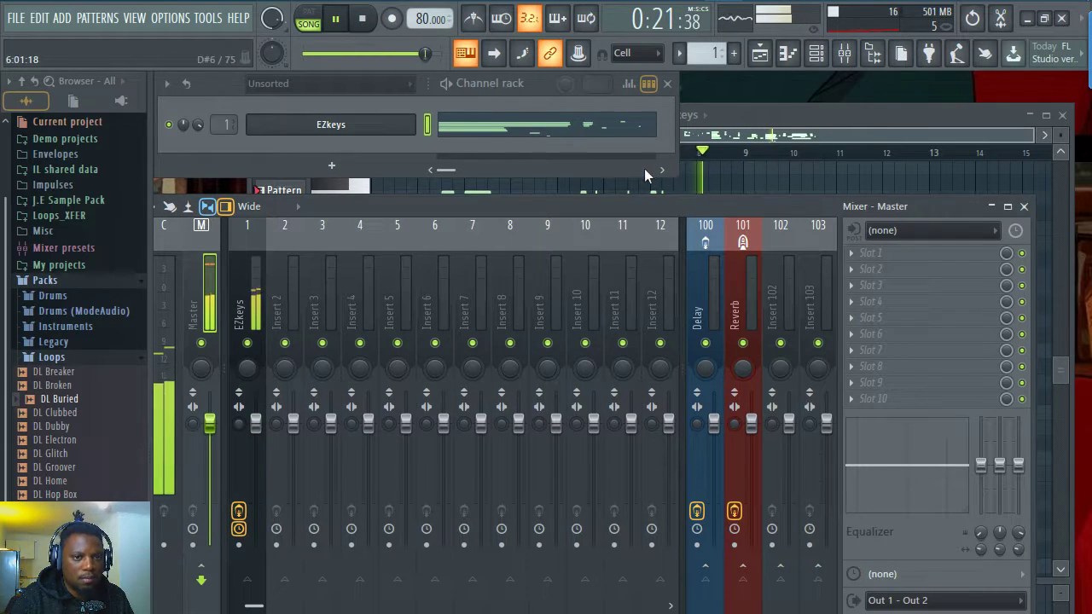
{"action": "left_click", "coordinate": [740, 116]}
{"action": "left_click", "coordinate": [148, 2]}
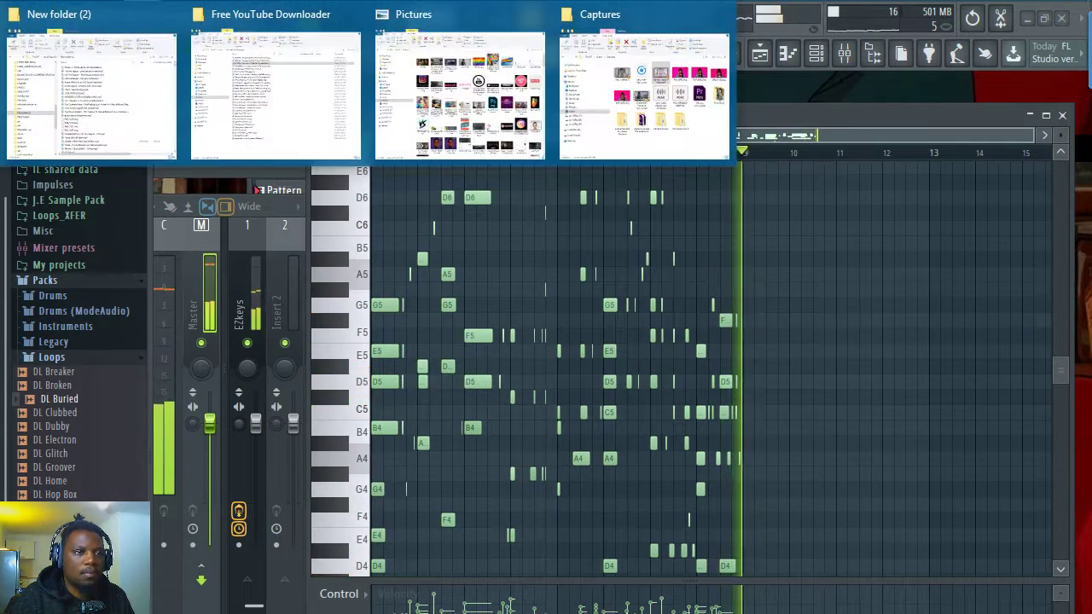
{"action": "key", "text": "space"}
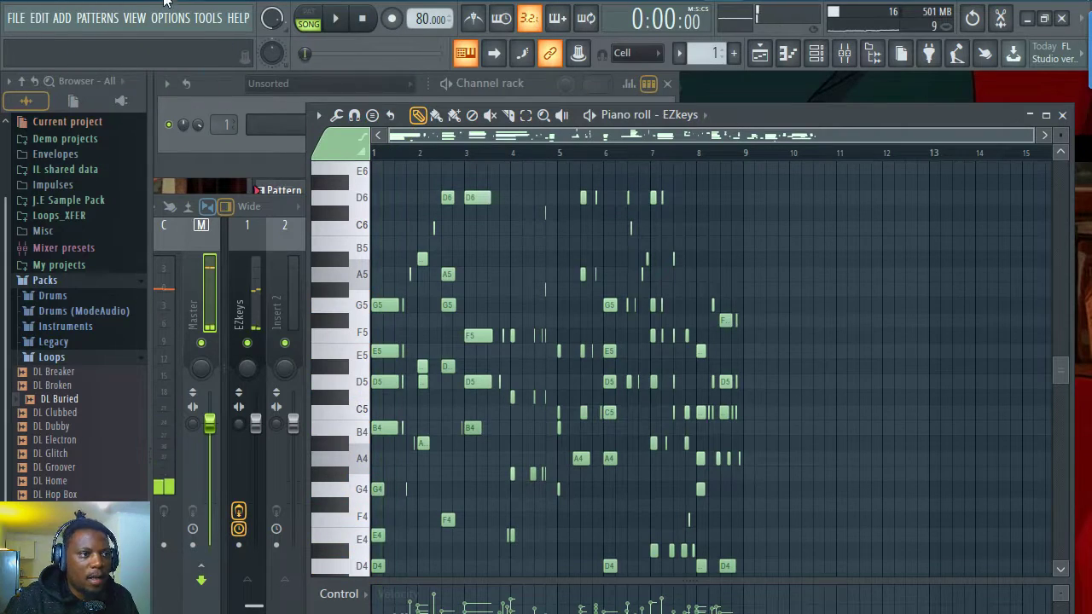
Add the audio file sad moments in steven universe.mp3 to playlist Track 4 from bar 1, and play the arrangement
{"action": "mouse_move", "coordinate": [165, 2]}
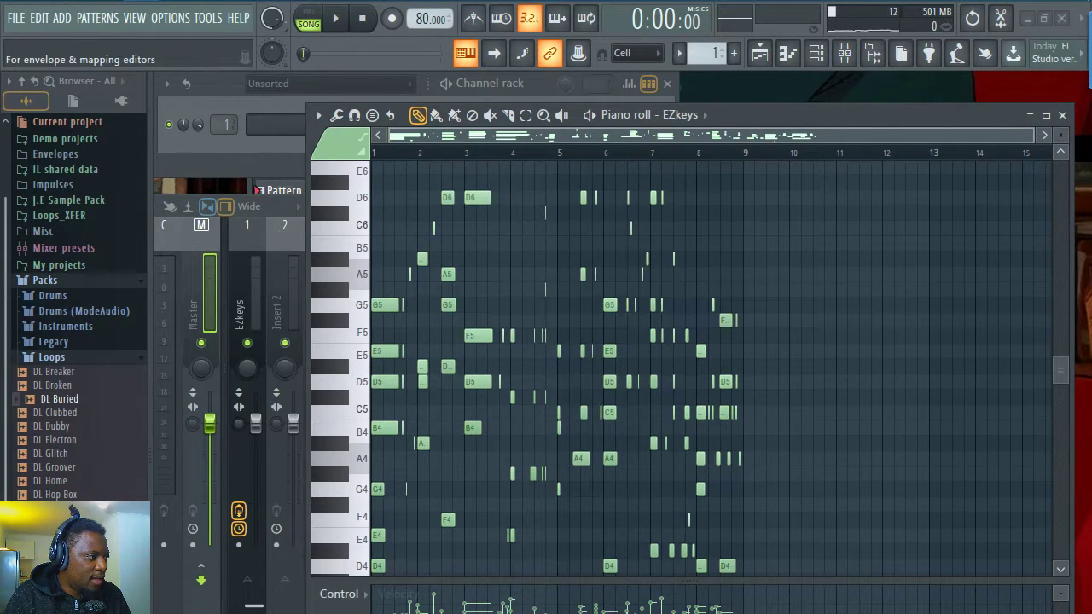
{"action": "left_click", "coordinate": [760, 53]}
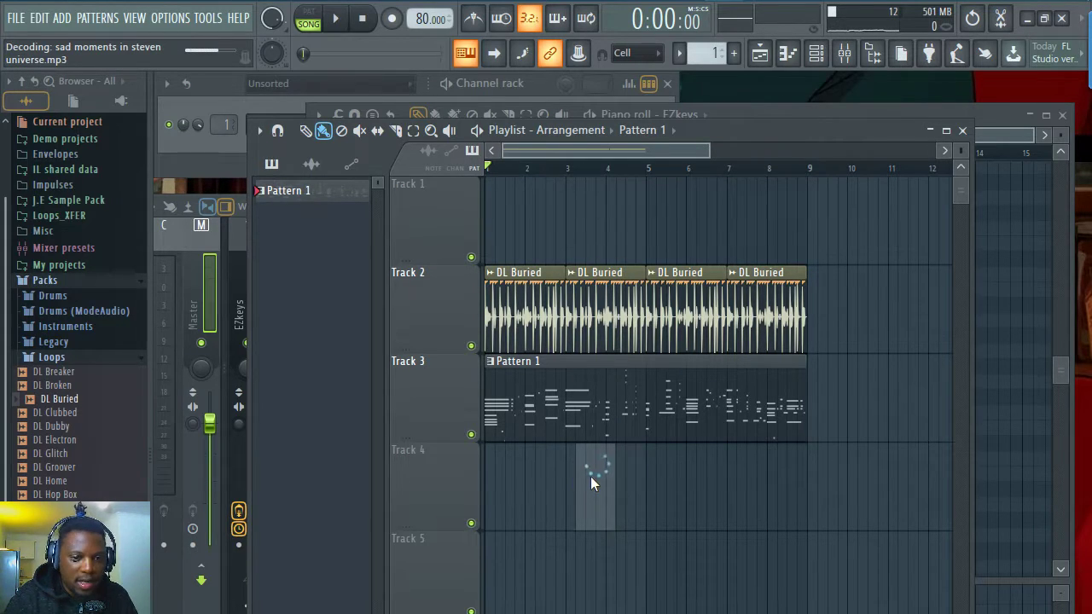
{"action": "key", "text": "space"}
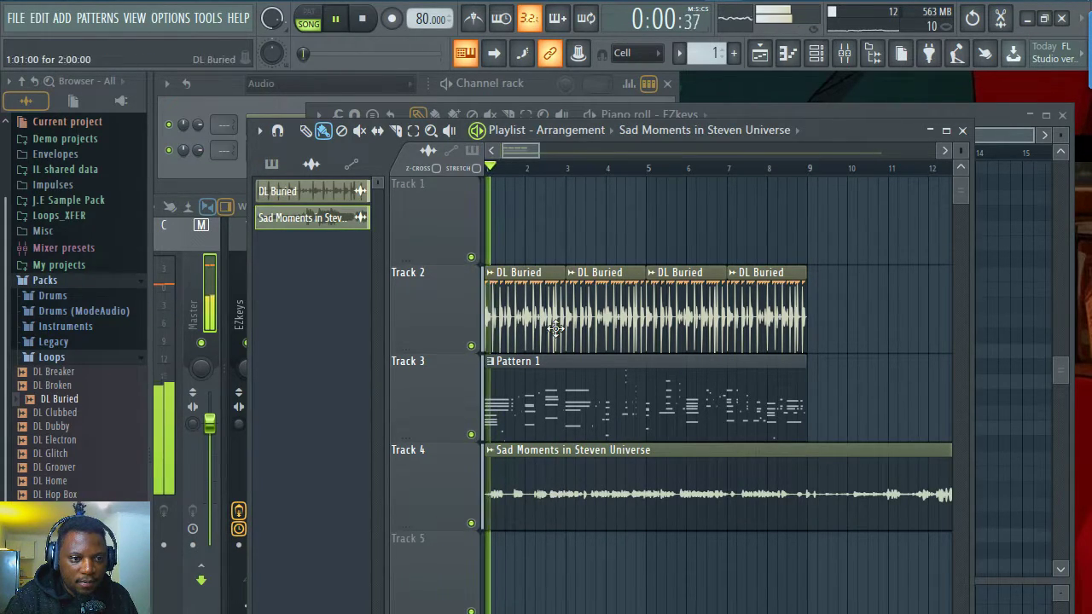
Duplicate the eight-bar DL Buried and Pattern 1 section three times so it runs to bar 33, and stop playback
{"action": "scroll", "coordinate": [541, 170], "scroll_direction": "down", "scroll_amount": 3}
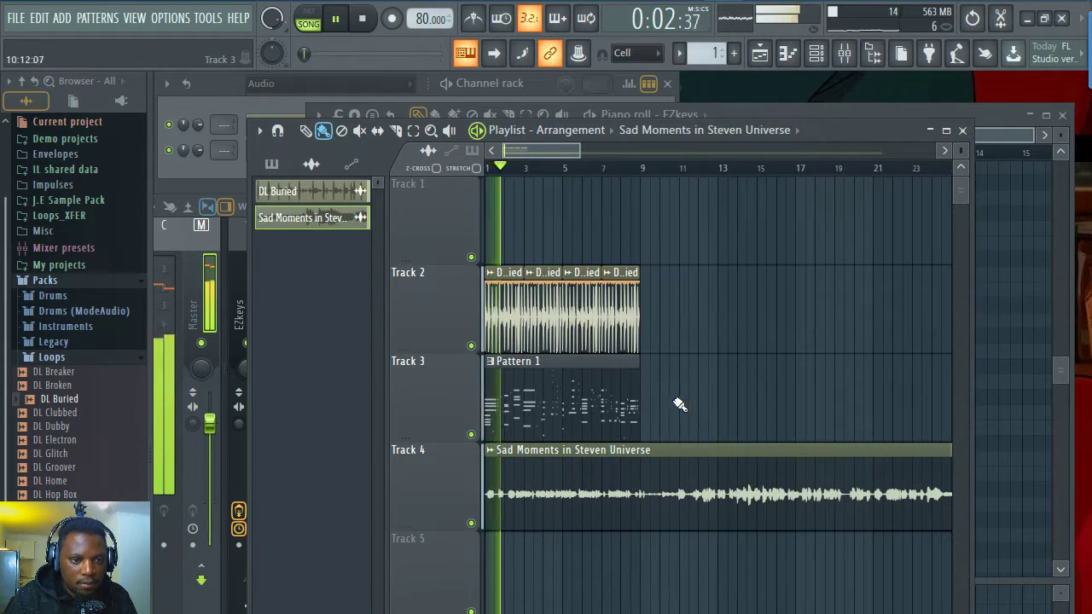
{"action": "key", "text": "ctrl+b"}
{"action": "key", "text": "ctrl+b"}
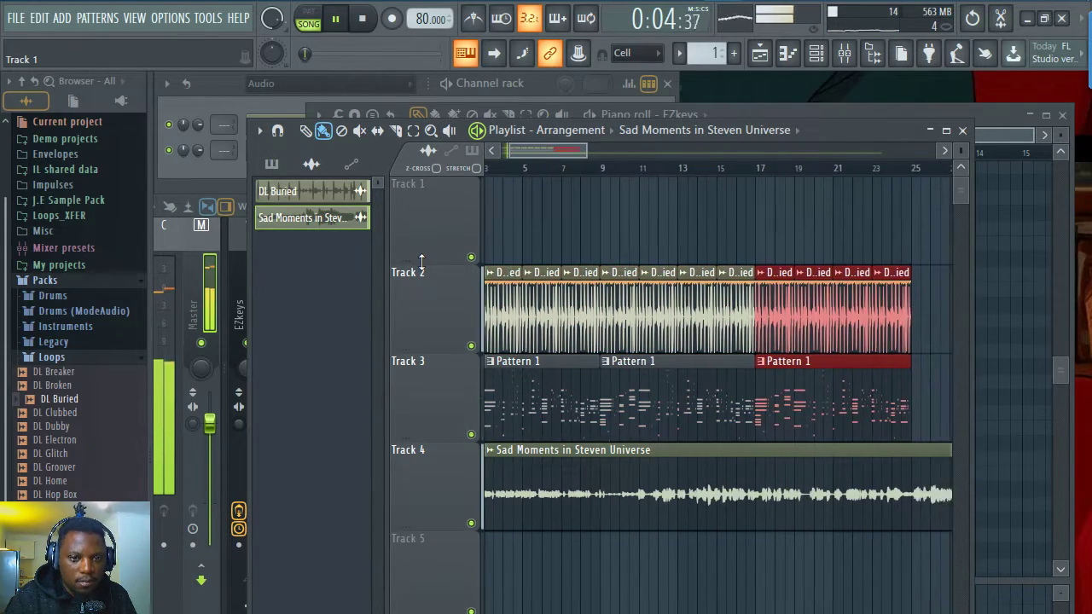
{"action": "key", "text": "ctrl+b"}
{"action": "scroll", "coordinate": [631, 168], "scroll_direction": "down", "scroll_amount": 3}
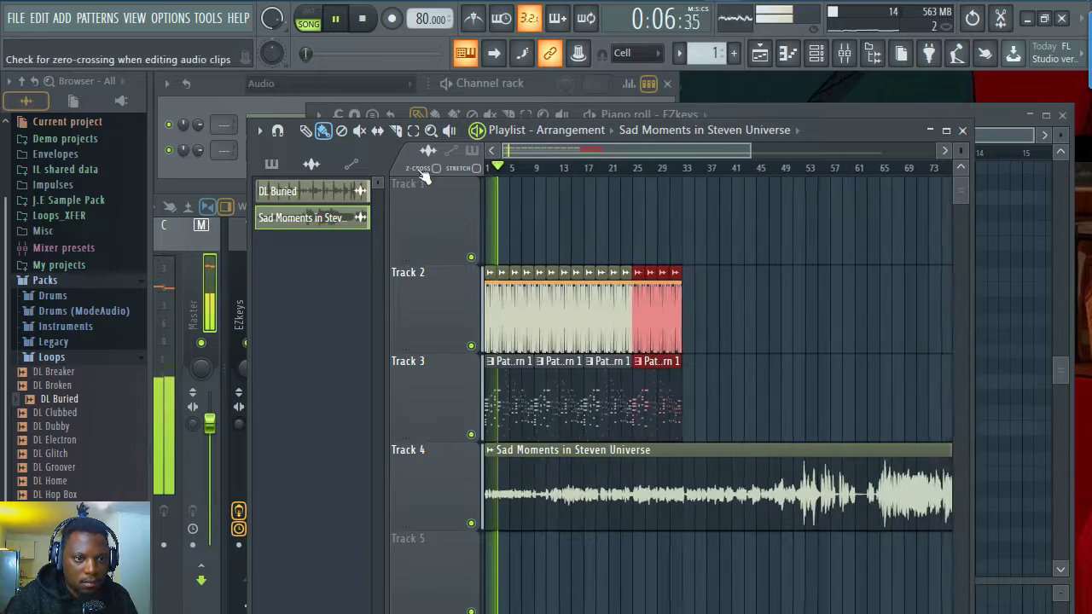
{"action": "scroll", "coordinate": [555, 160], "scroll_direction": "up", "scroll_amount": 3}
{"action": "key", "text": "space"}
Examine the channel settings of the Sad Moments in Steven Universe clip and the EZkeys notes, and play the arrangement from the playlist
{"action": "left_click", "coordinate": [572, 499]}
{"action": "double_click", "coordinate": [572, 499]}
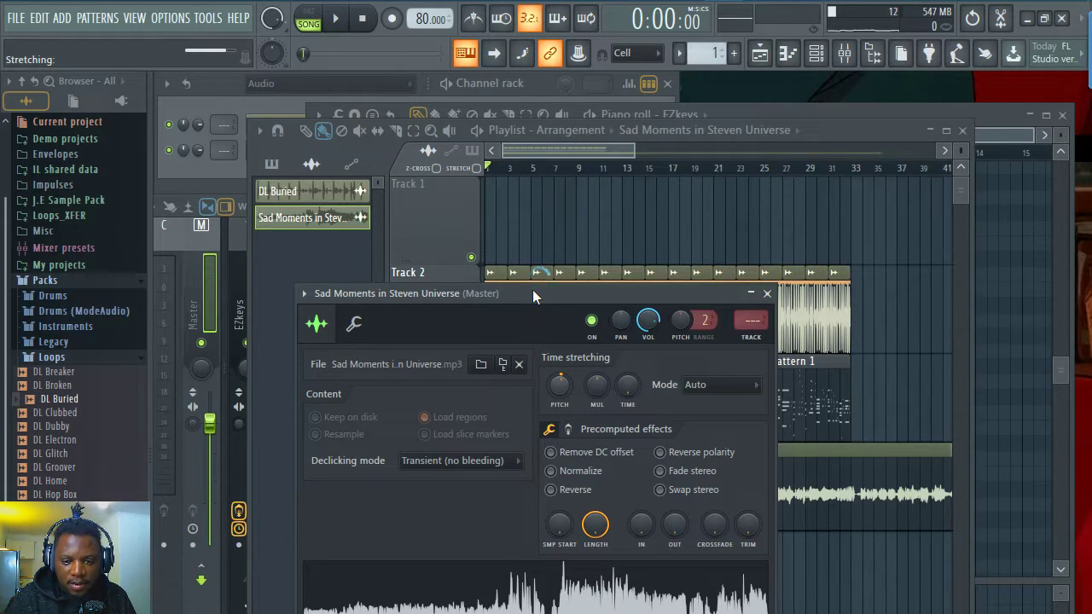
{"action": "key", "text": "F6"}
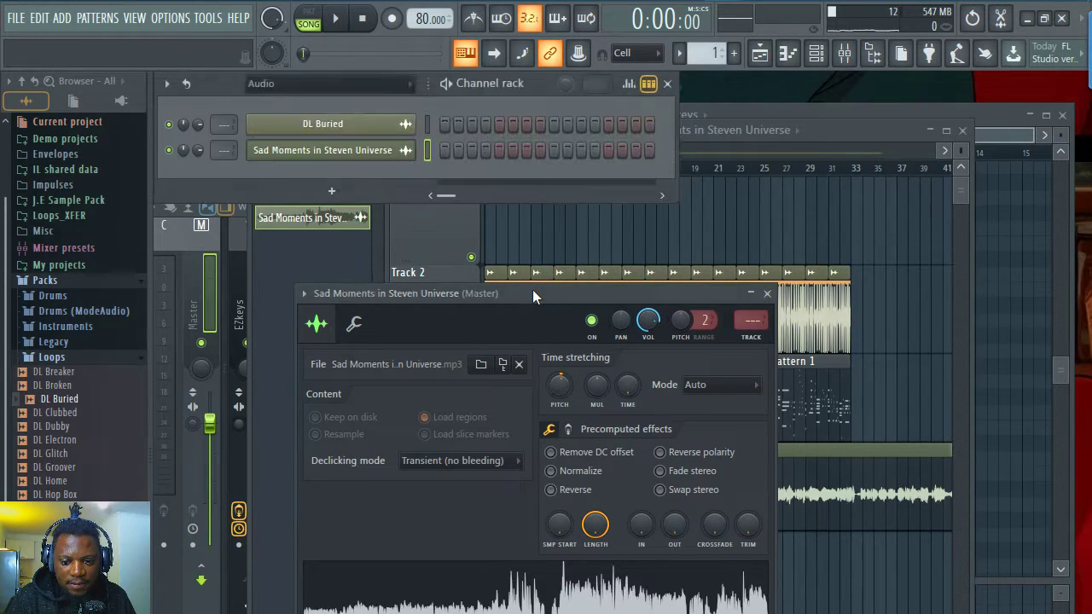
{"action": "left_click", "coordinate": [1015, 140]}
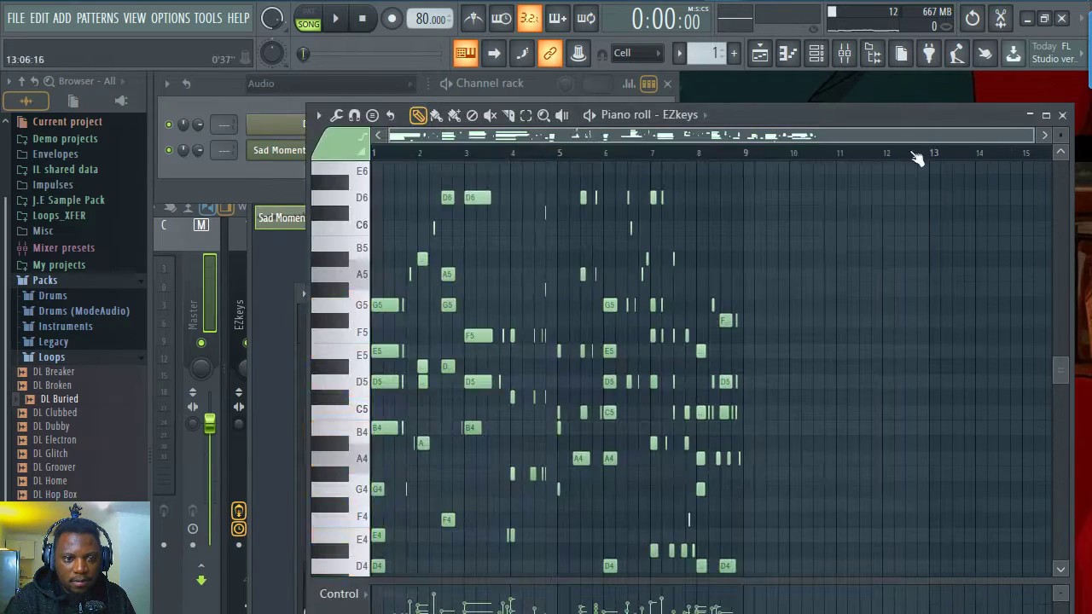
{"action": "key", "text": "space"}
{"action": "left_click", "coordinate": [762, 56]}
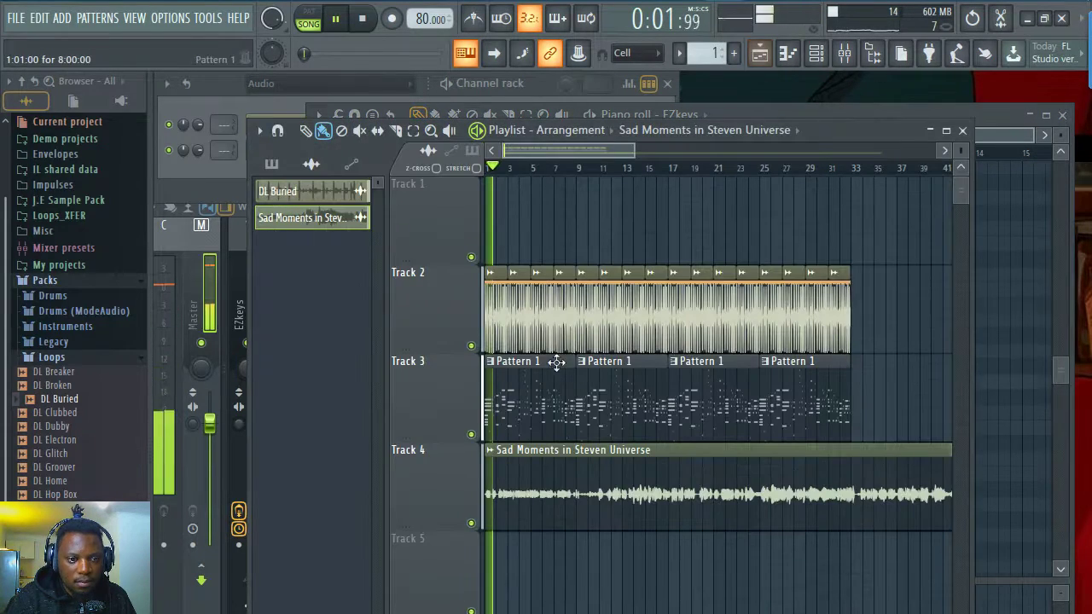
Lower the channel pitch of the Sad Moments in Steven Universe clip during playback and assign it to mixer track 2
{"action": "double_click", "coordinate": [614, 507]}
{"action": "left_click_drag", "start_coordinate": [621, 320], "coordinate": [620, 337]}
{"action": "right_click", "coordinate": [622, 316]}
{"action": "left_click", "coordinate": [662, 326]}
{"action": "left_click_drag", "start_coordinate": [682, 319], "coordinate": [682, 350]}
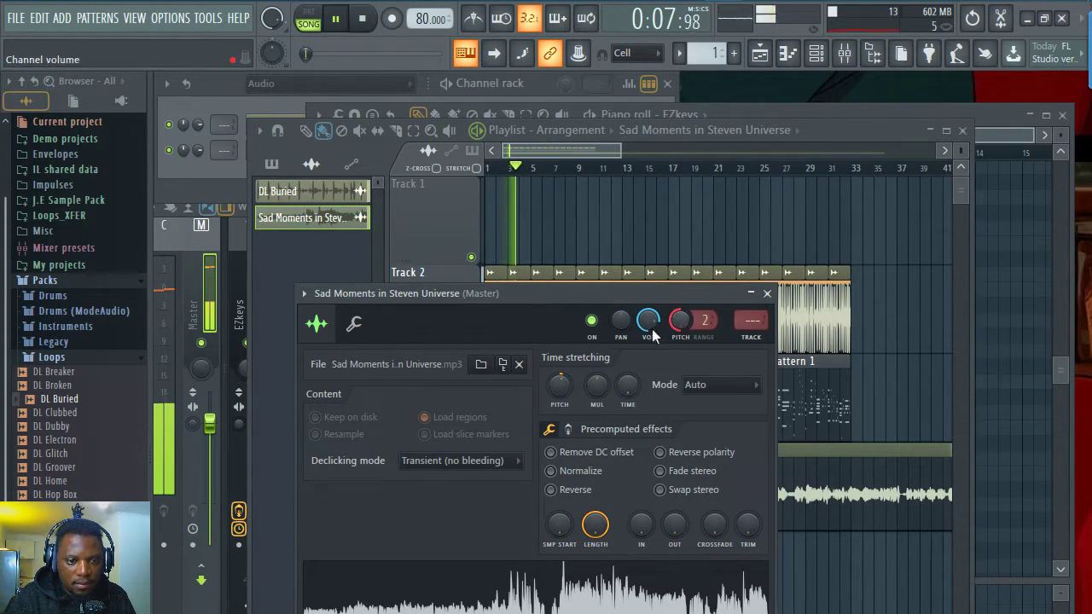
{"action": "left_click", "coordinate": [744, 323]}
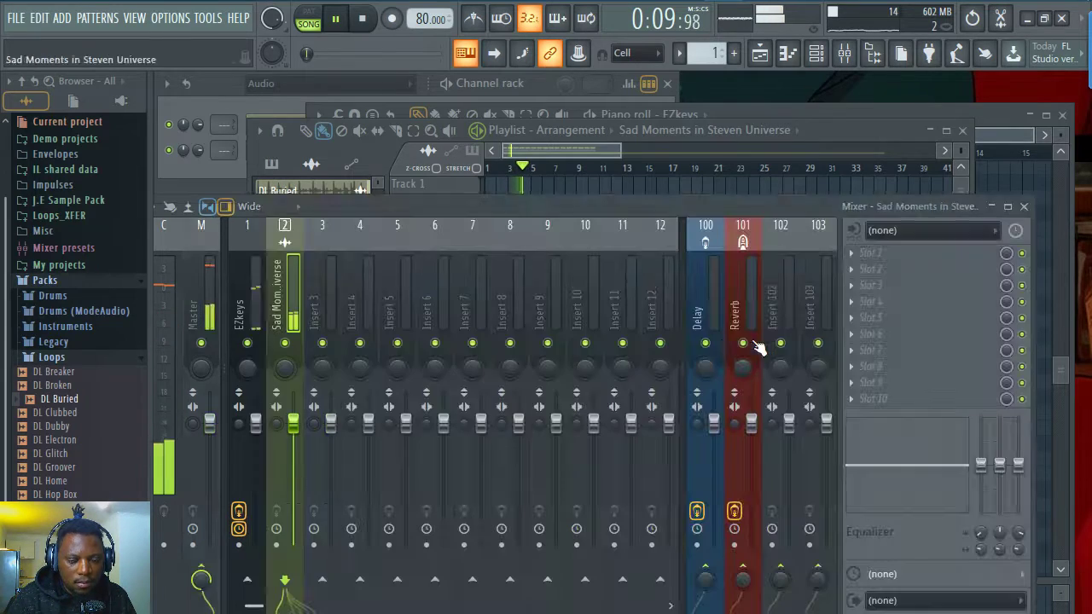
Listen to the Track 4 audio with the beat, reopen its channel window, and stop playback
{"action": "left_click", "coordinate": [632, 148]}
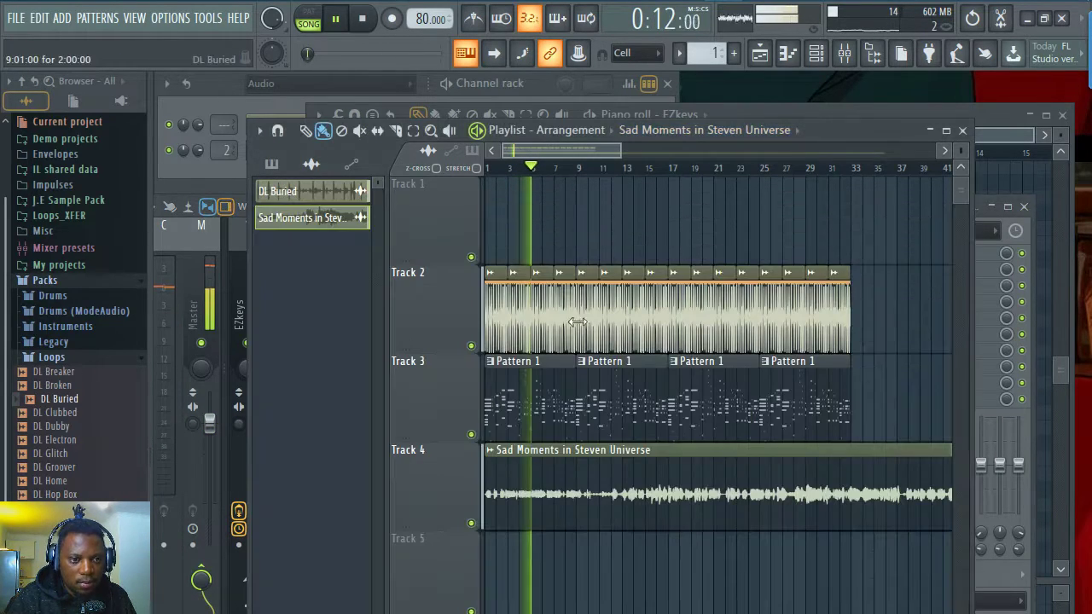
{"action": "double_click", "coordinate": [590, 484]}
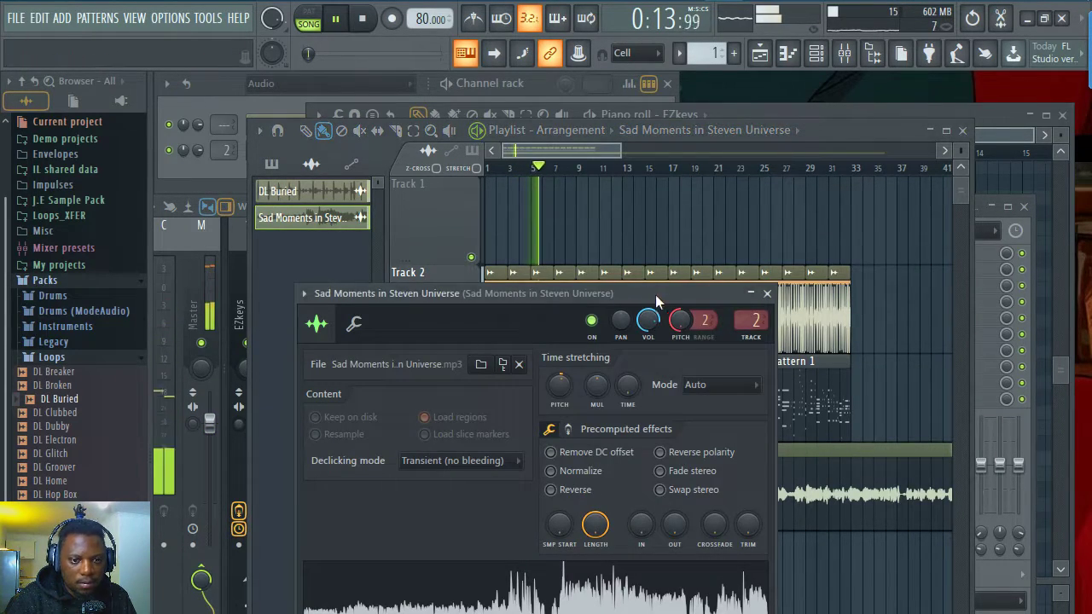
{"action": "key", "text": "space"}
Load Fruity Flanger in slot 3 of the Sad Moments in Steven Universe mixer track
{"action": "left_click", "coordinate": [754, 320]}
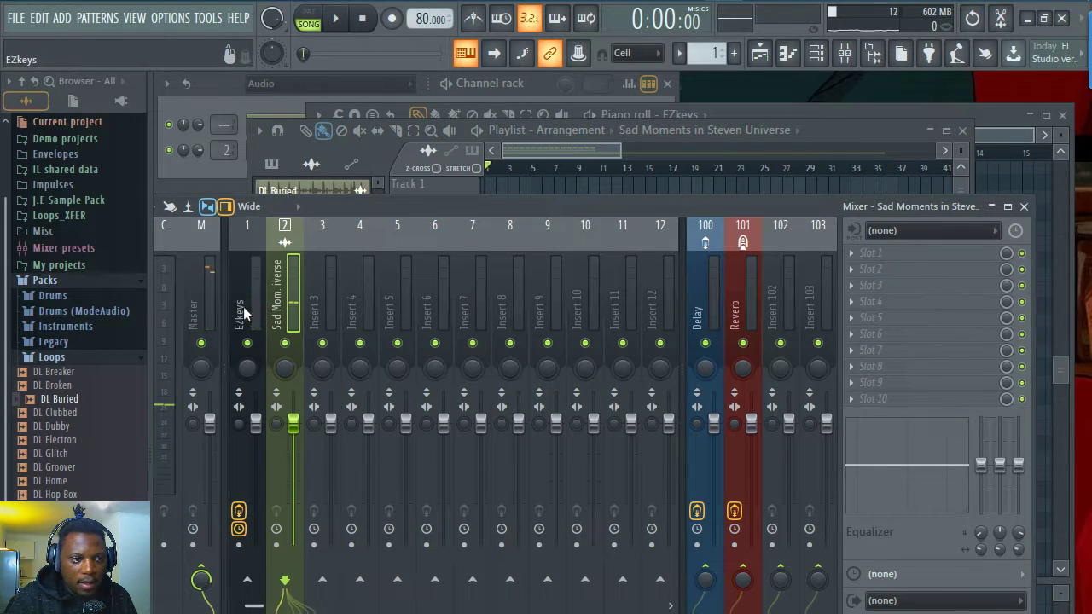
{"action": "left_click", "coordinate": [818, 282]}
{"action": "left_click", "coordinate": [854, 318]}
{"action": "left_click", "coordinate": [858, 323]}
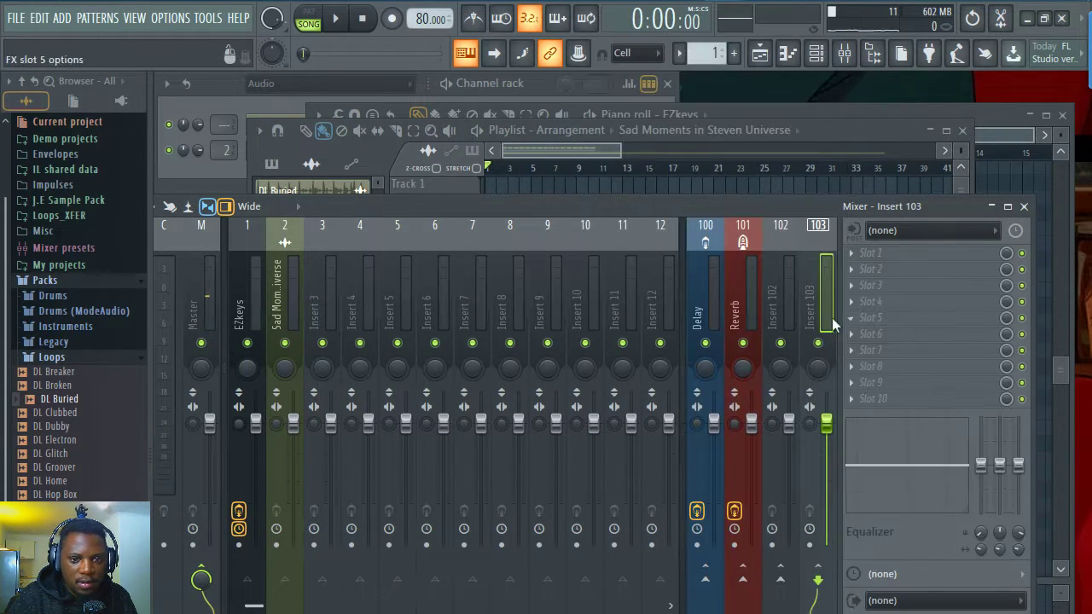
{"action": "left_click", "coordinate": [301, 298]}
{"action": "left_click", "coordinate": [962, 286]}
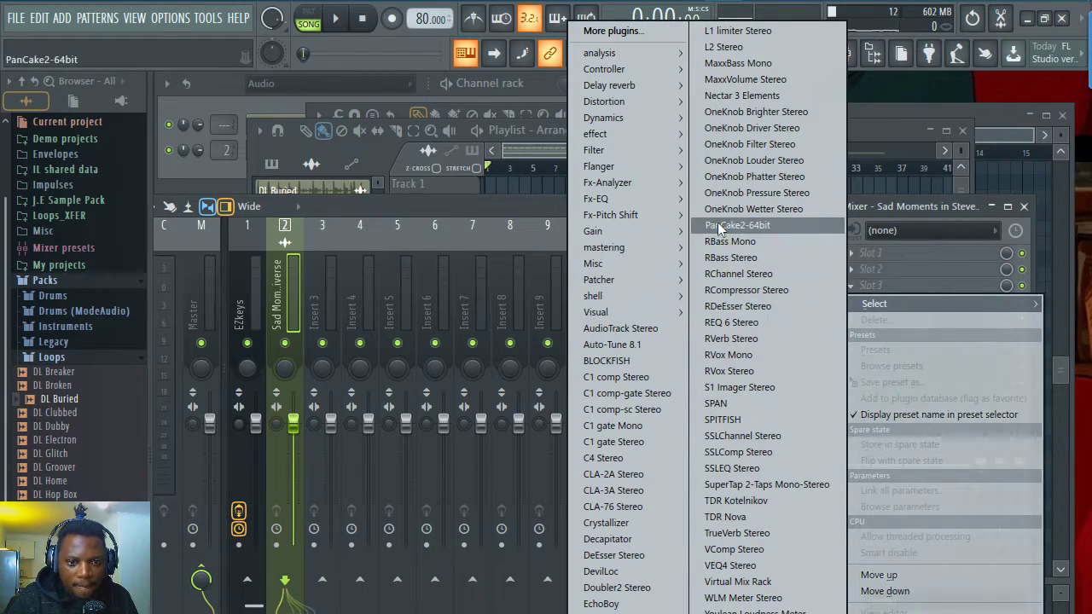
{"action": "mouse_move", "coordinate": [623, 163]}
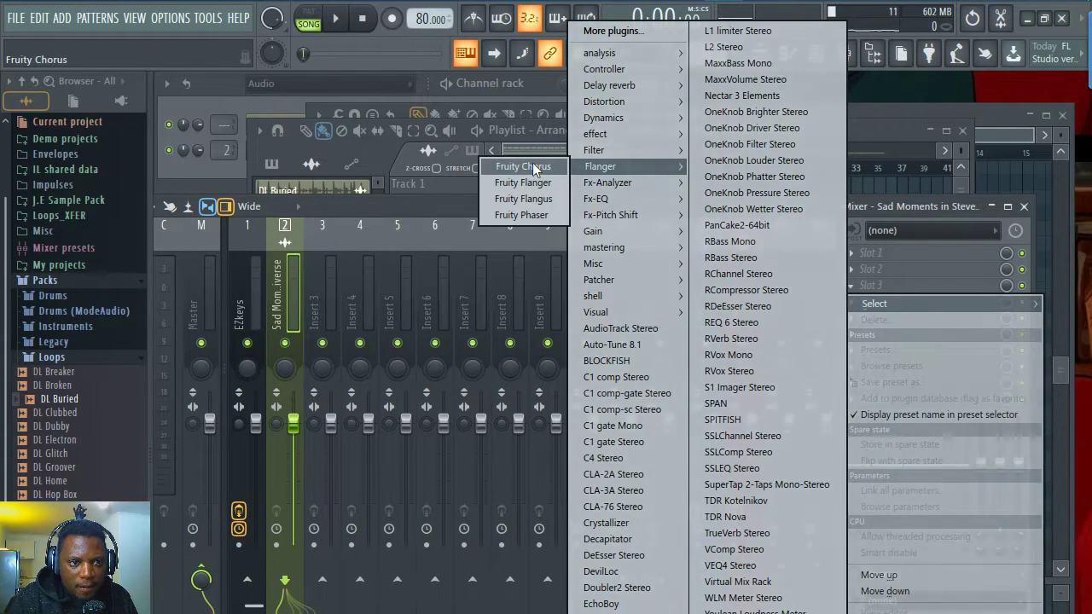
{"action": "left_click", "coordinate": [523, 183]}
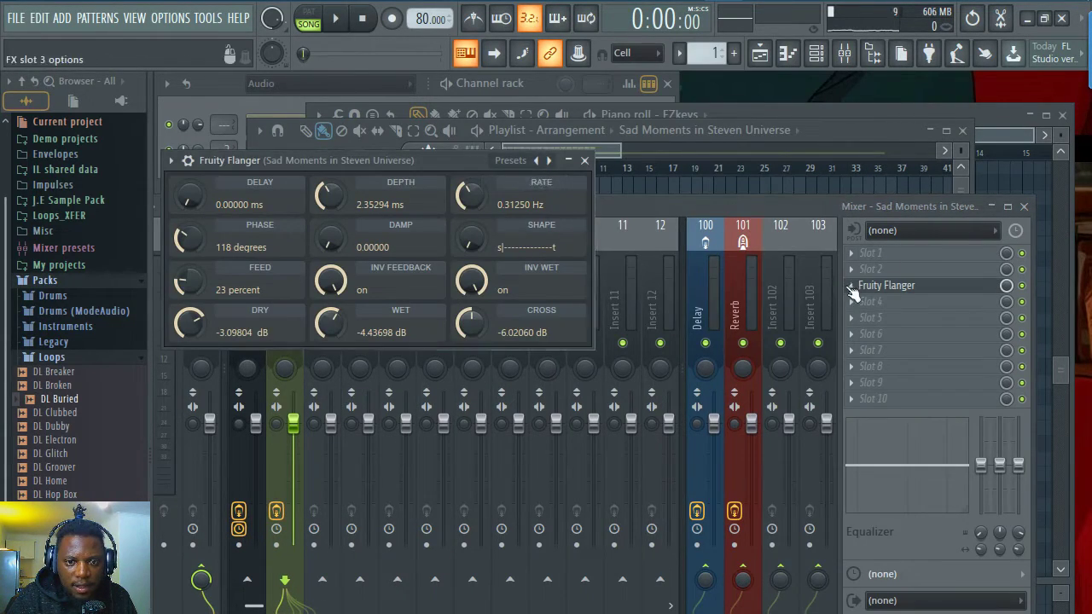
Replace Fruity Flanger with Fruity Phaser in slot 3 of the Sad Moments in Steven Universe track, and hear it in playback
{"action": "left_click", "coordinate": [909, 289]}
{"action": "right_click", "coordinate": [909, 295]}
{"action": "mouse_move", "coordinate": [895, 307]}
{"action": "mouse_move", "coordinate": [619, 199]}
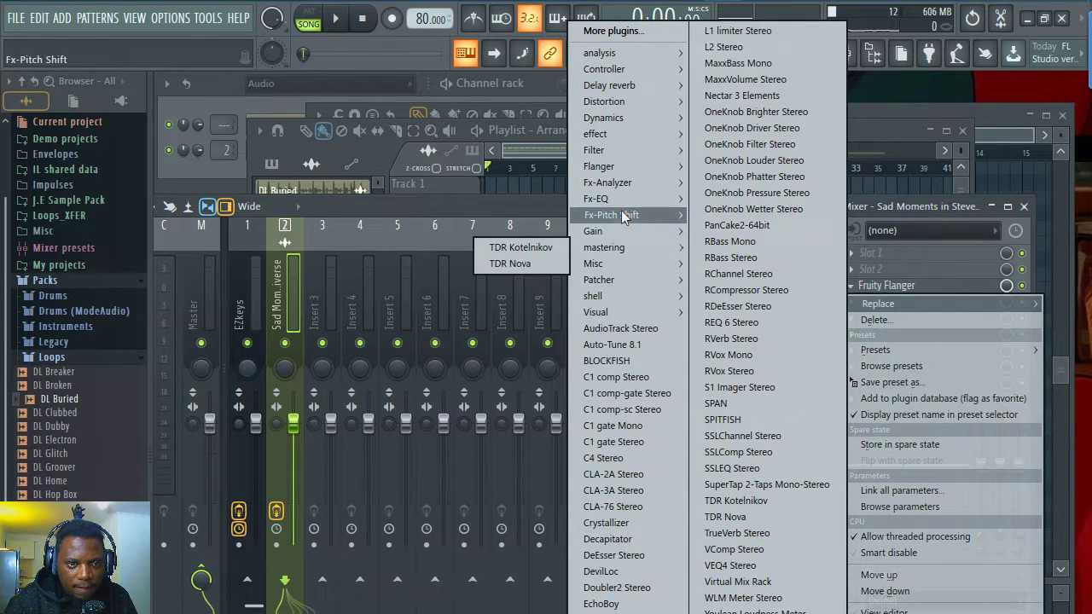
{"action": "mouse_move", "coordinate": [623, 170]}
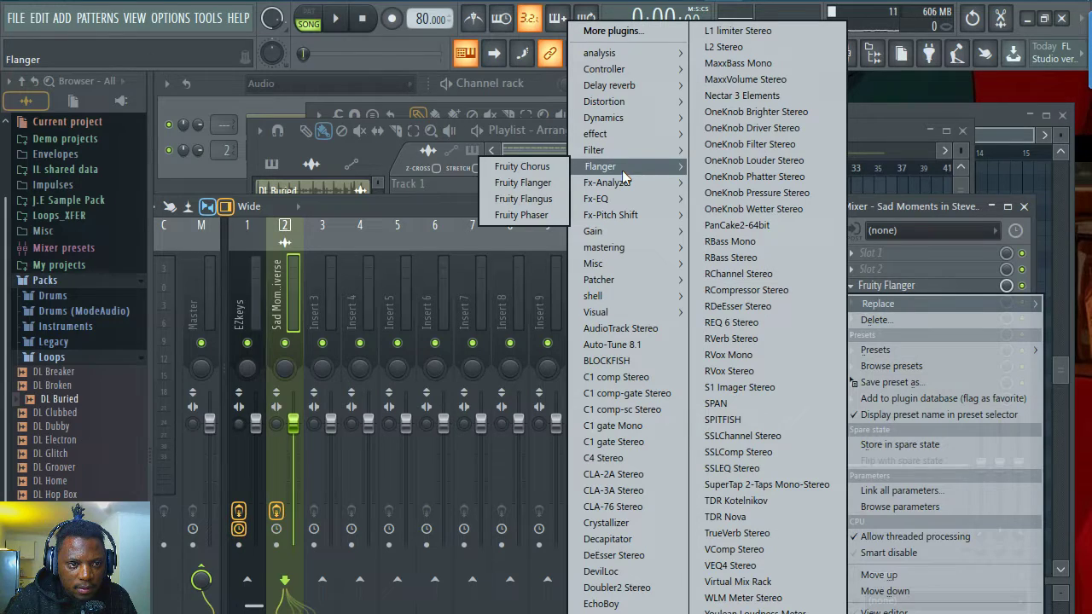
{"action": "left_click", "coordinate": [521, 215]}
{"action": "key", "text": "space"}
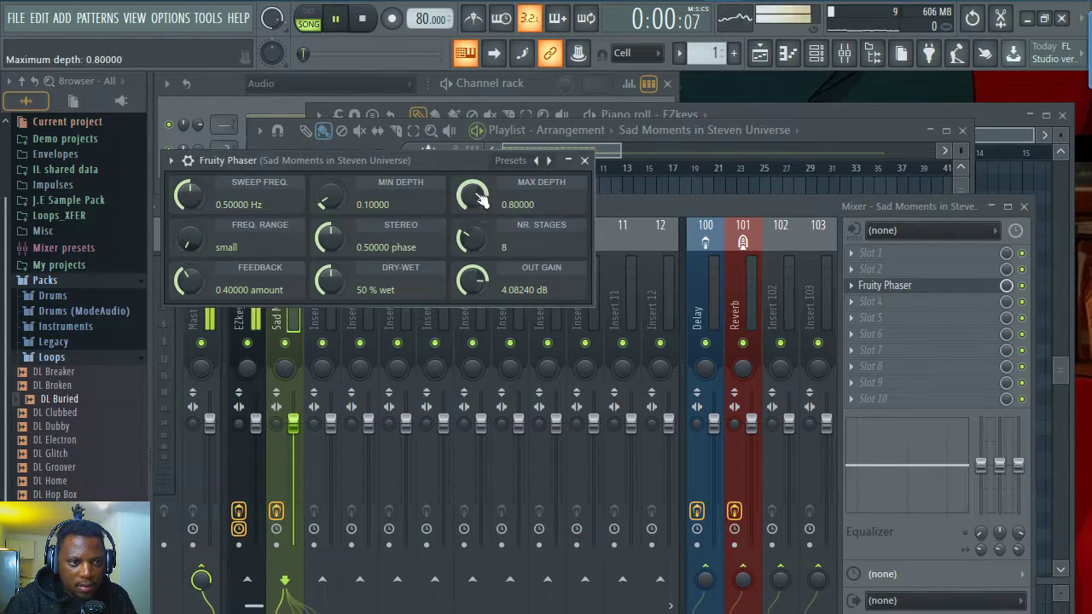
{"action": "left_click_drag", "start_coordinate": [463, 175], "coordinate": [536, 217]}
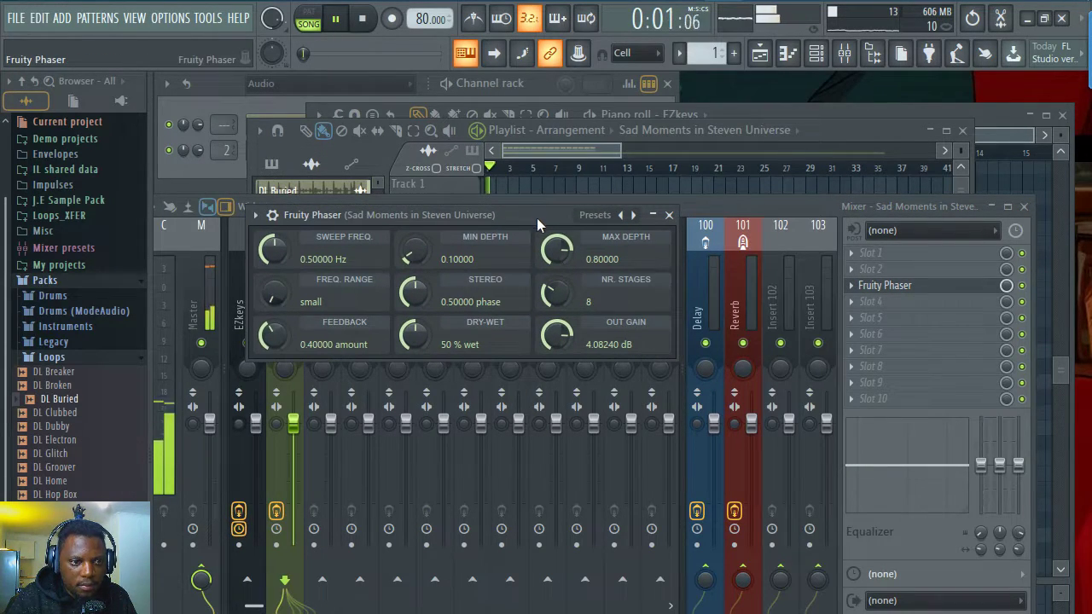
{"action": "left_click", "coordinate": [669, 215]}
Trim about half a beat off the start of the DL Buried clip at bar 5 on Track 2
{"action": "left_click_drag", "start_coordinate": [814, 129], "coordinate": [804, 154]}
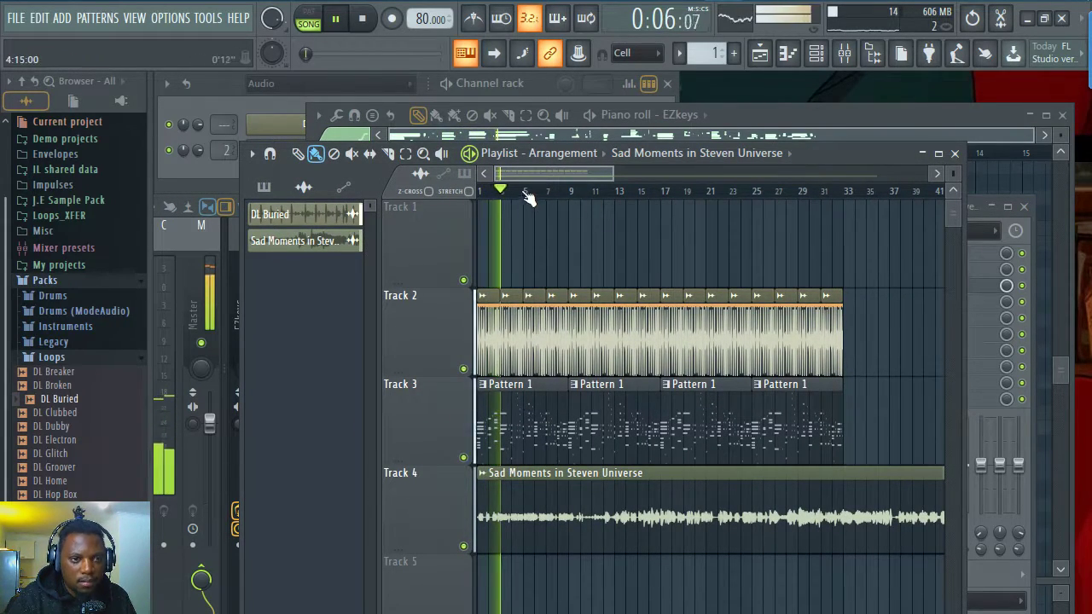
{"action": "scroll", "coordinate": [529, 196], "scroll_direction": "up", "scroll_amount": 3}
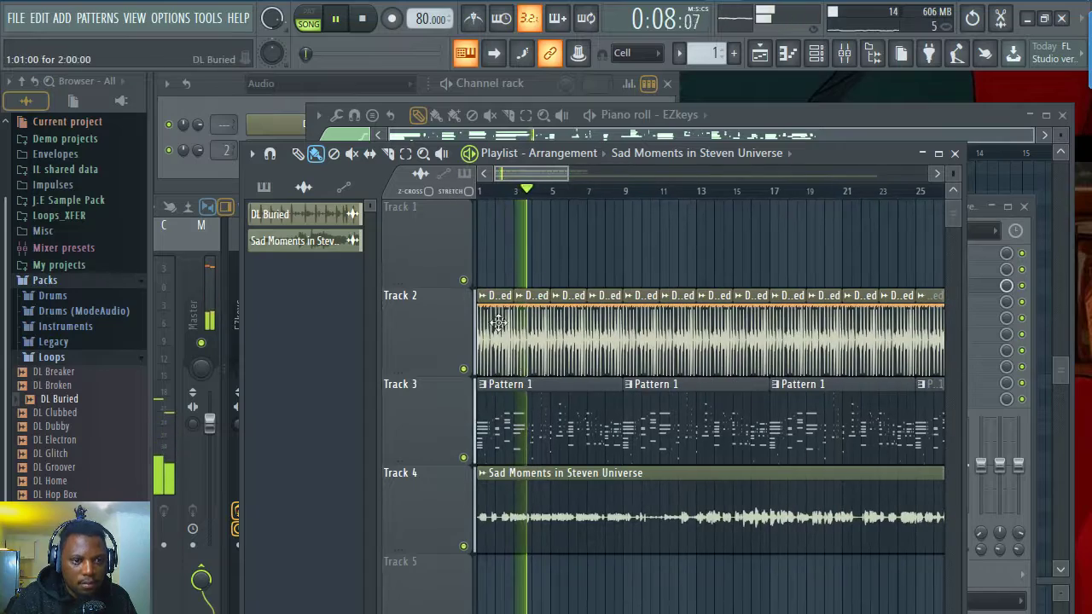
{"action": "scroll", "coordinate": [529, 191], "scroll_direction": "up", "scroll_amount": 4}
{"action": "scroll", "coordinate": [548, 197], "scroll_direction": "up", "scroll_amount": 3}
{"action": "key", "text": "space"}
{"action": "left_click", "coordinate": [539, 195]}
{"action": "scroll", "coordinate": [541, 198], "scroll_direction": "up", "scroll_amount": 3}
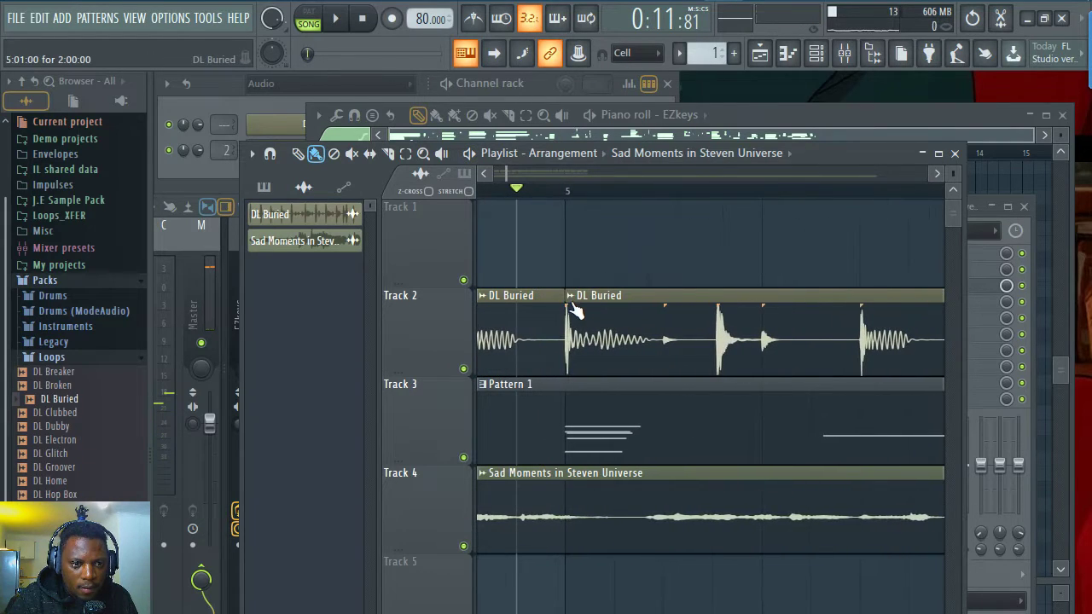
{"action": "left_click_drag", "start_coordinate": [567, 323], "coordinate": [662, 325]}
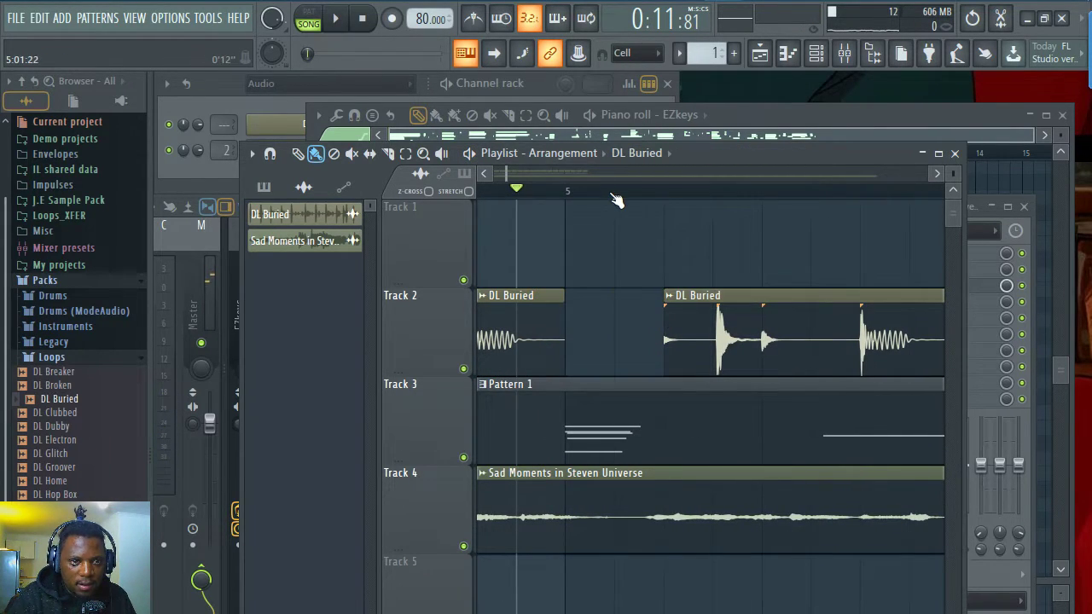
Play the arrangement from around bar 4 through the trimmed DL Buried clip at bar 5, and stop playback
{"action": "scroll", "coordinate": [615, 200], "scroll_direction": "down", "scroll_amount": 6}
{"action": "left_click", "coordinate": [560, 192]}
{"action": "key", "text": "space"}
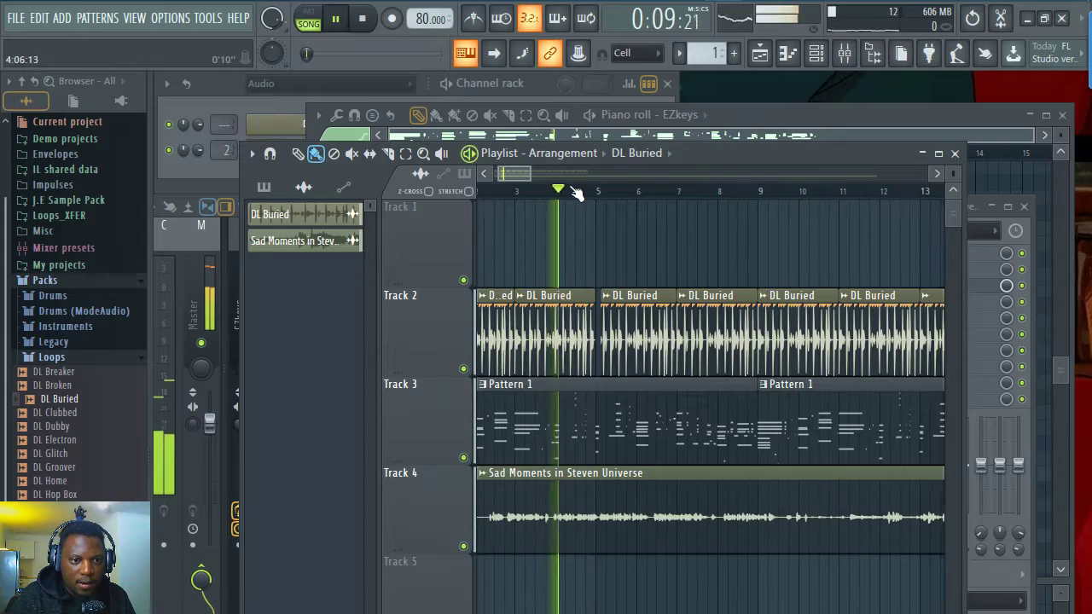
{"action": "scroll", "coordinate": [601, 197], "scroll_direction": "up", "scroll_amount": 4}
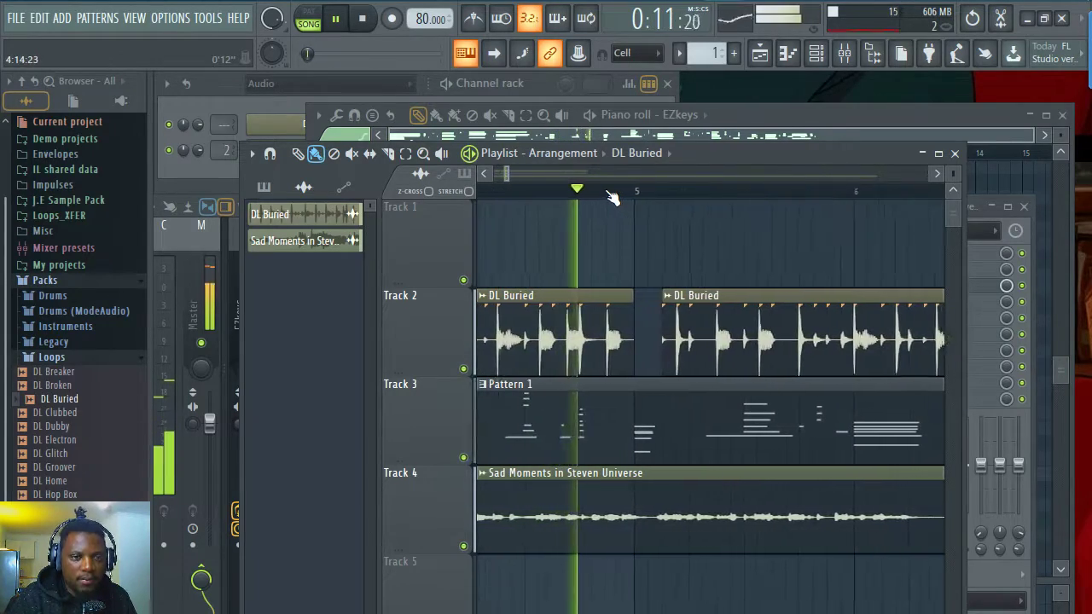
{"action": "scroll", "coordinate": [639, 198], "scroll_direction": "down", "scroll_amount": 4}
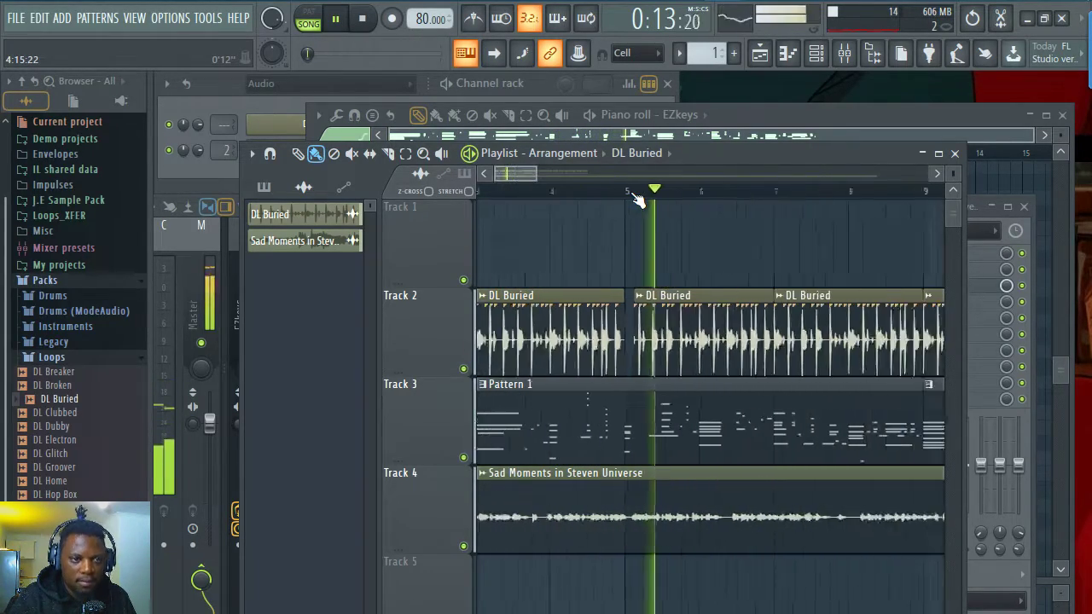
{"action": "scroll", "coordinate": [636, 197], "scroll_direction": "down", "scroll_amount": 3}
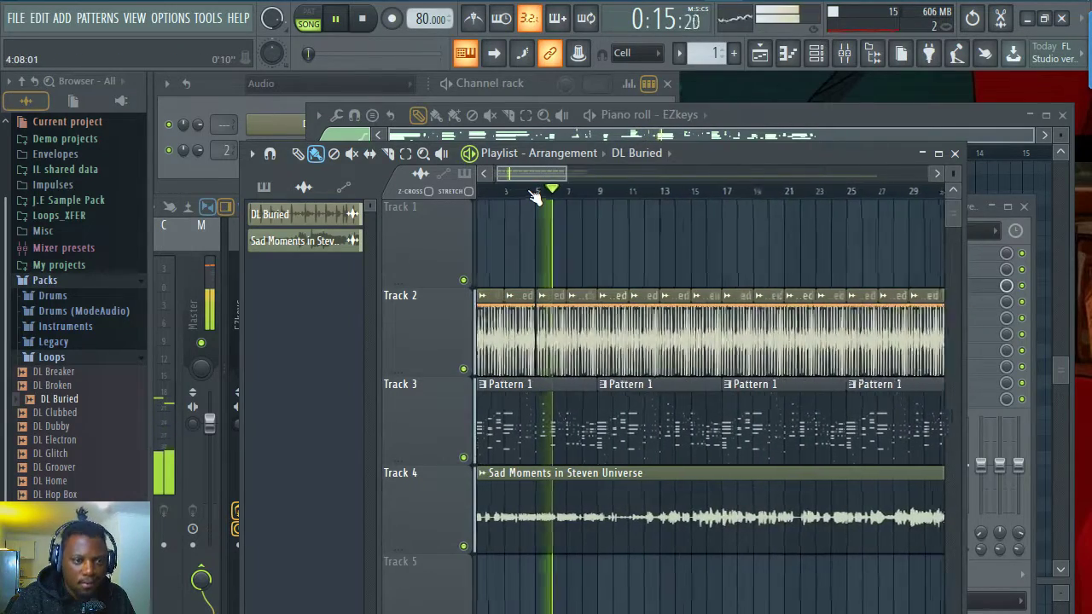
{"action": "key", "text": "space"}
Assign the DL Buried channel to mixer track 3 and load Fruity Parametric EQ 2 in slot 4
{"action": "double_click", "coordinate": [503, 308]}
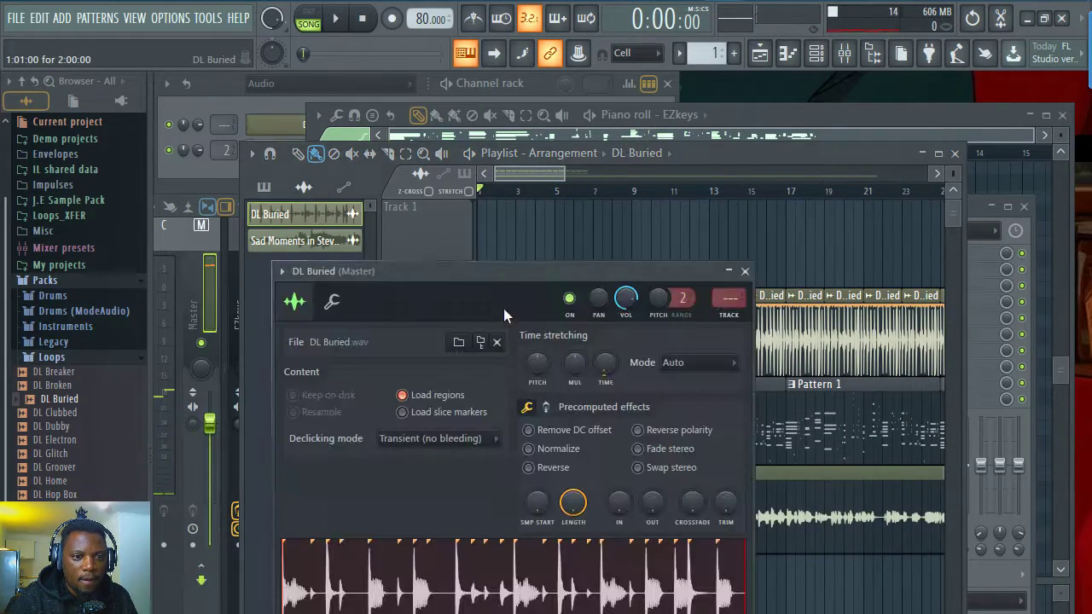
{"action": "key", "text": "ctrl+l"}
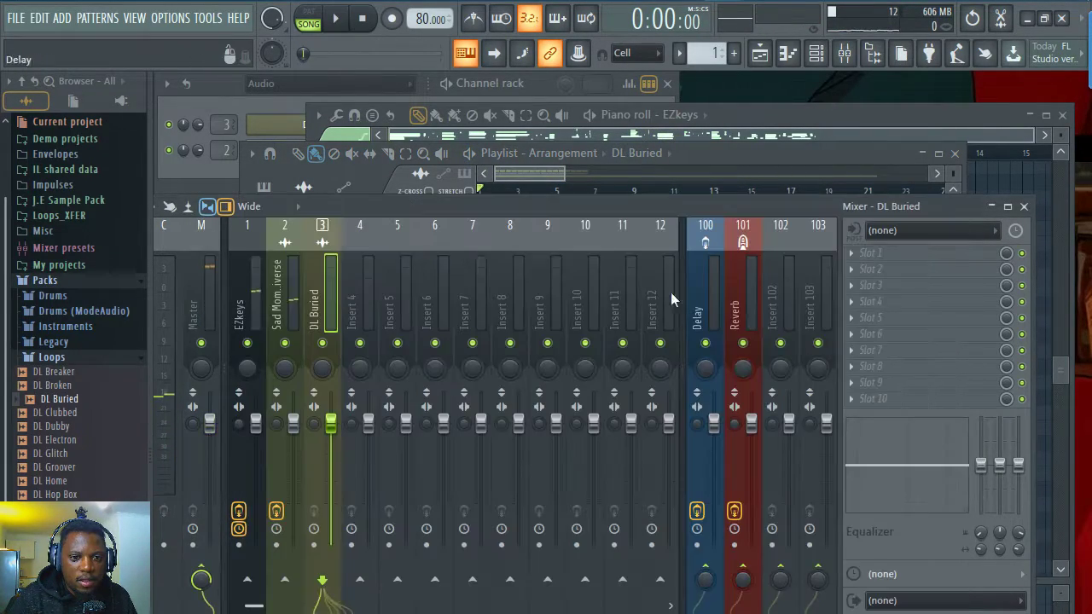
{"action": "left_click", "coordinate": [908, 305]}
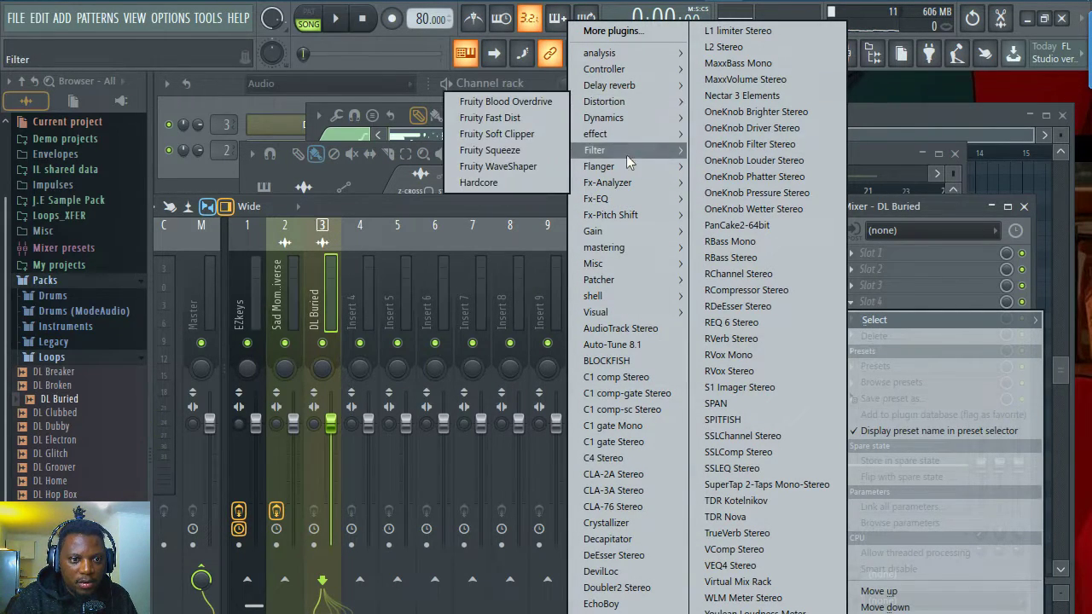
{"action": "mouse_move", "coordinate": [640, 86]}
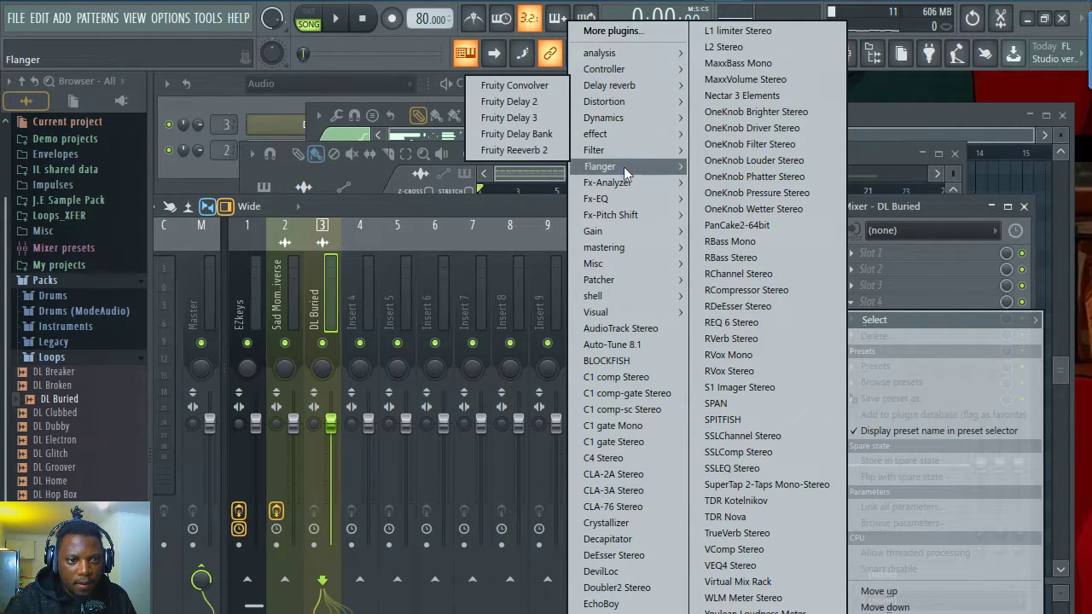
{"action": "mouse_move", "coordinate": [623, 152]}
{"action": "left_click", "coordinate": [502, 198]}
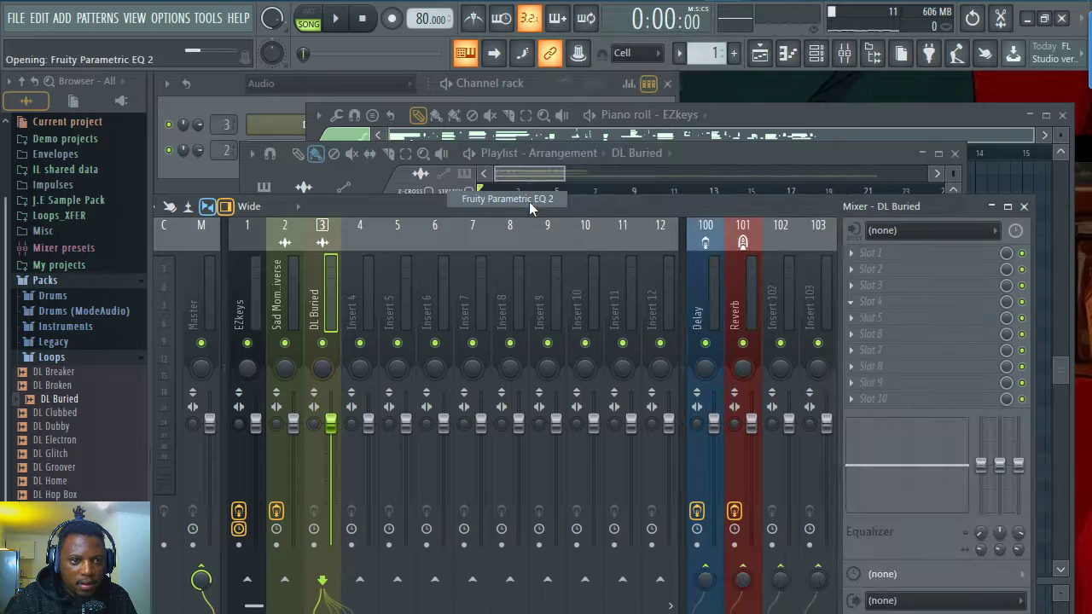
Apply the 40Hz + 18kHz cut preset to the slot 4 EQ of DL Buried, and lower both cutoff frequencies
{"action": "left_click", "coordinate": [706, 237]}
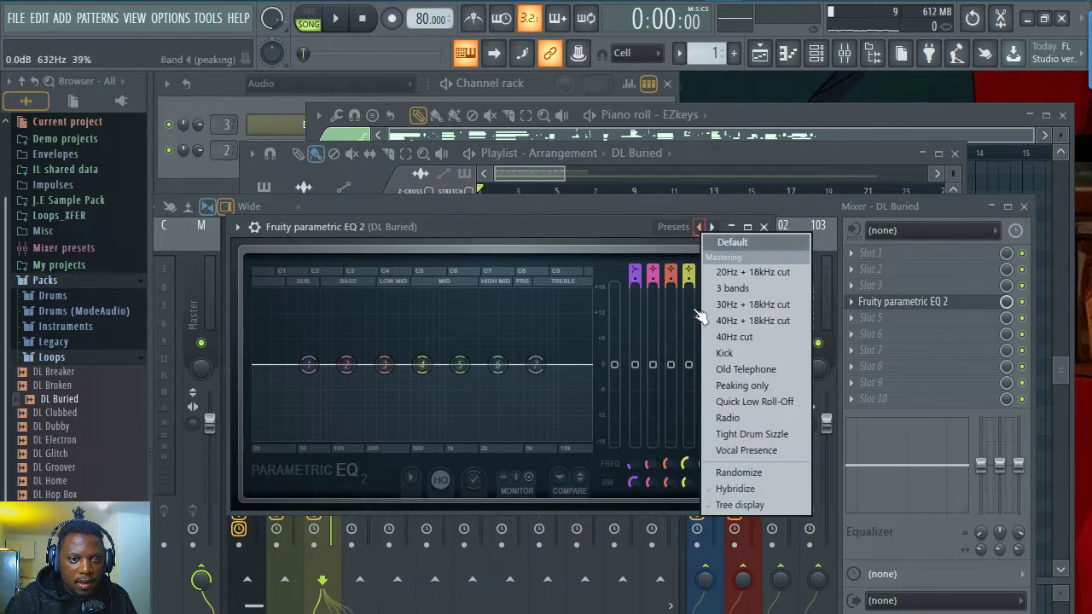
{"action": "left_click", "coordinate": [784, 303]}
{"action": "left_click_drag", "start_coordinate": [529, 230], "coordinate": [577, 180]}
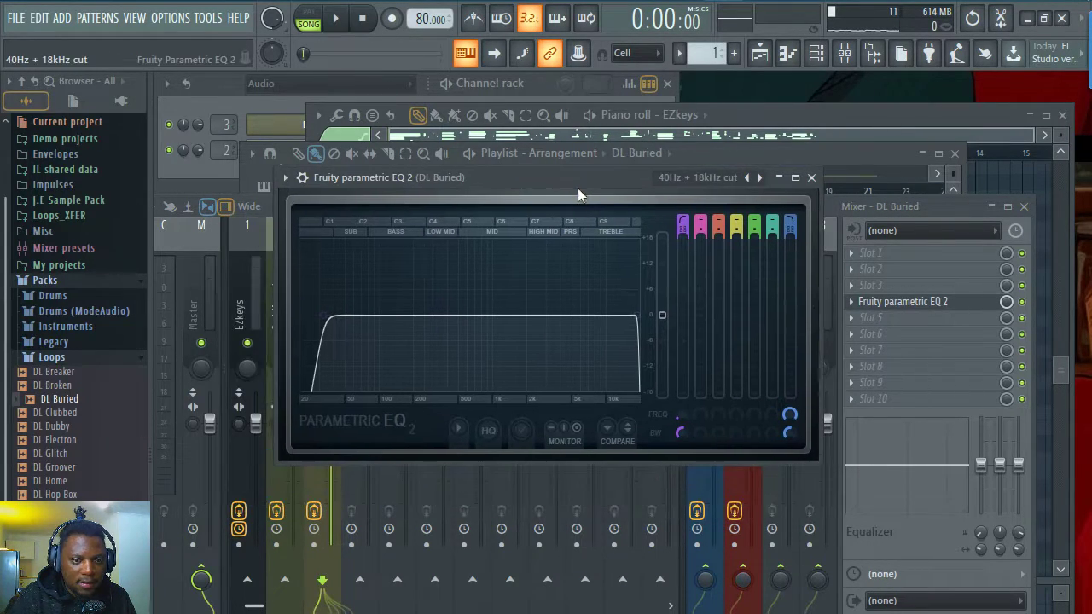
{"action": "left_click_drag", "start_coordinate": [790, 415], "coordinate": [790, 422]}
{"action": "left_click_drag", "start_coordinate": [685, 418], "coordinate": [685, 427]}
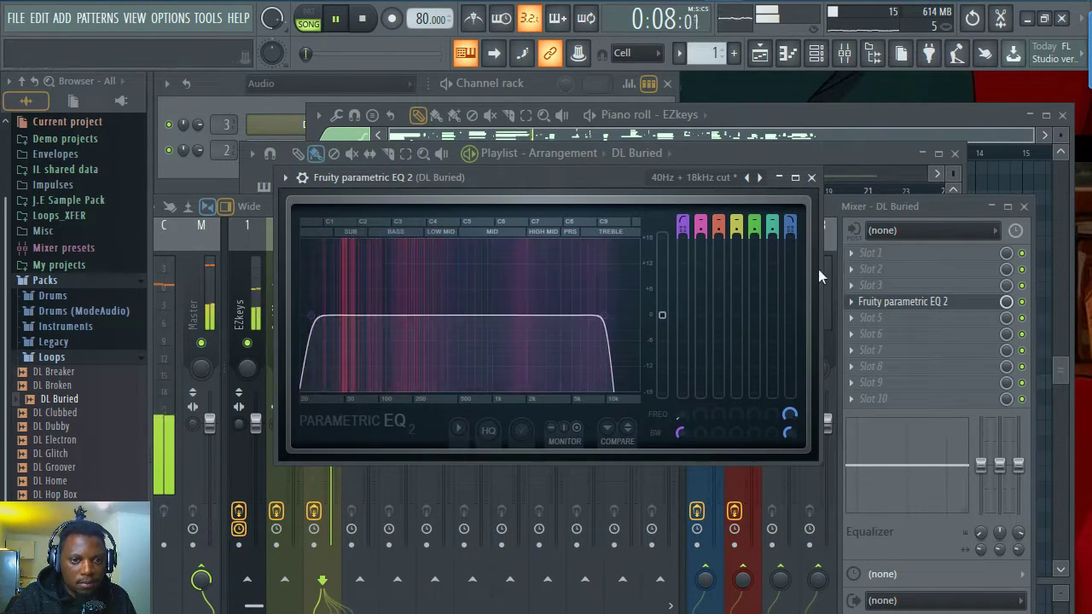
{"action": "left_click", "coordinate": [811, 178]}
{"action": "key", "text": "space"}
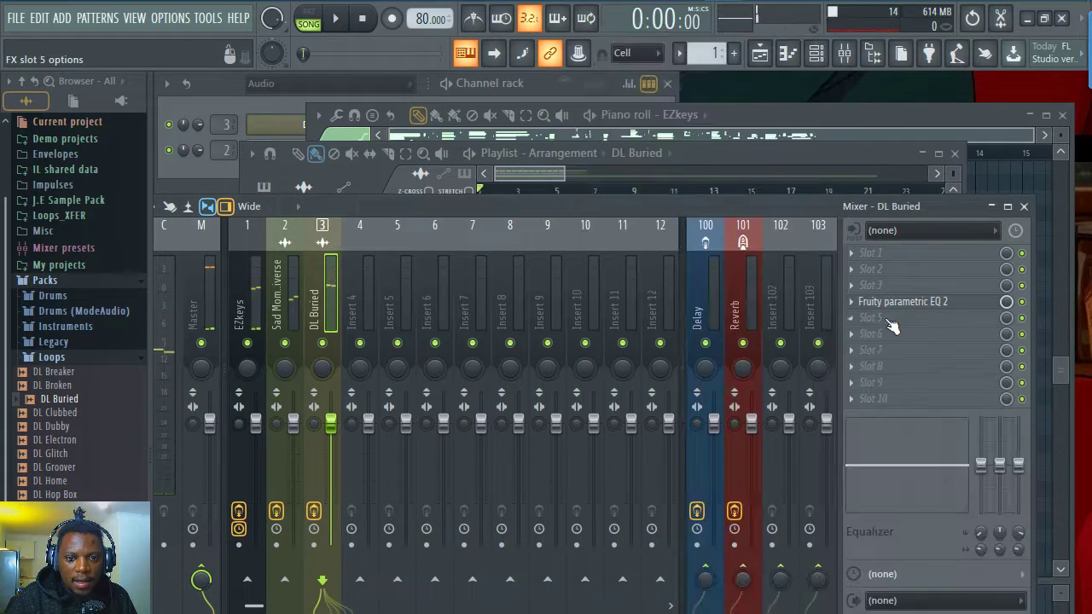
Load a second Fruity Parametric EQ 2 in slot 5 of DL Buried, boosting band 2 in the lows and cutting band 1
{"action": "left_click", "coordinate": [887, 321]}
{"action": "mouse_move", "coordinate": [621, 101]}
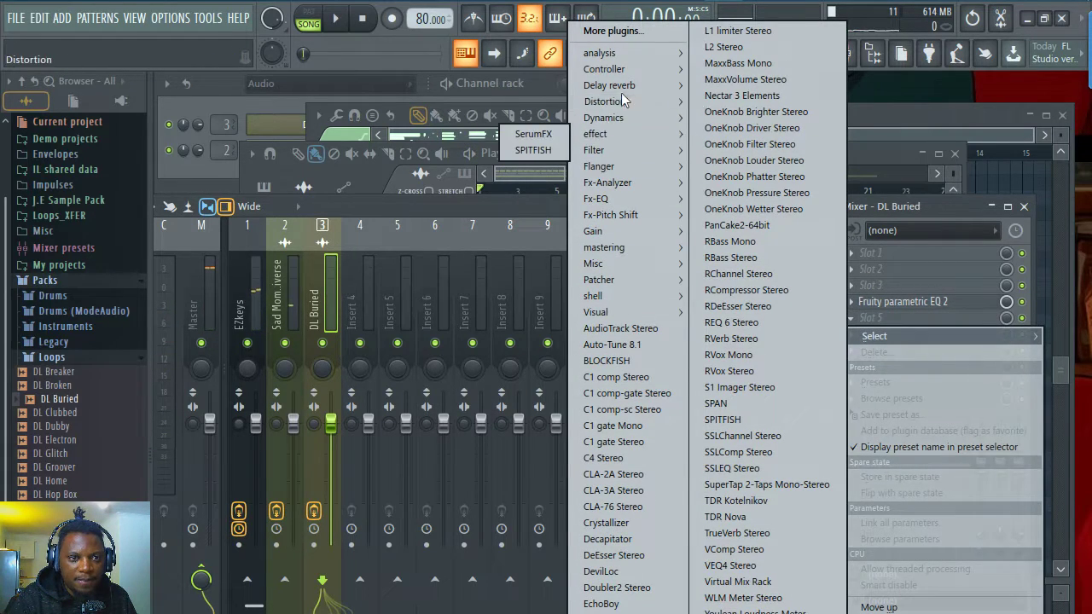
{"action": "mouse_move", "coordinate": [621, 150]}
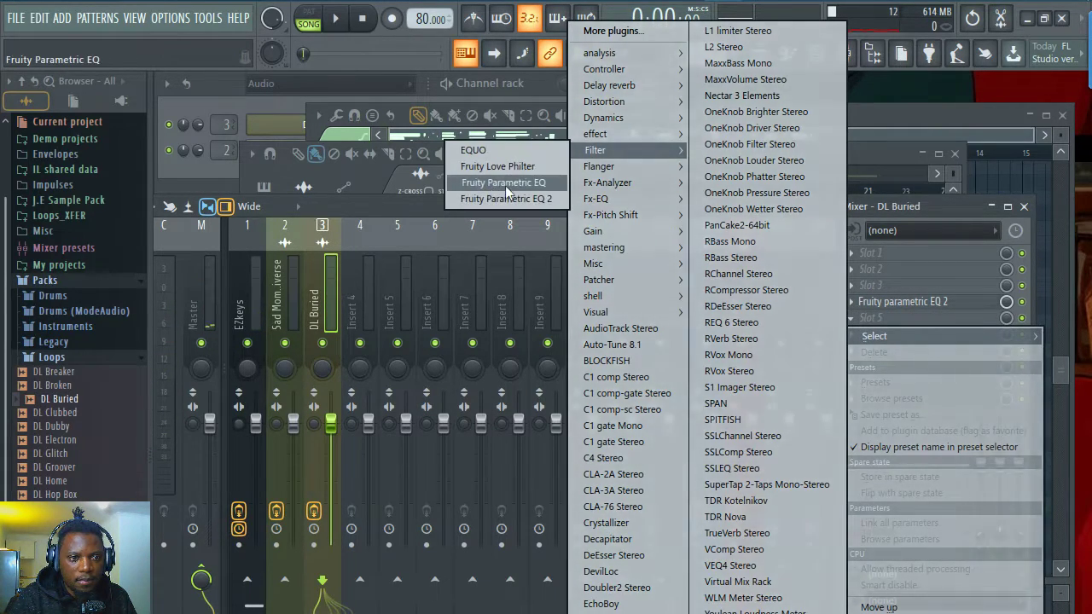
{"action": "left_click", "coordinate": [529, 198]}
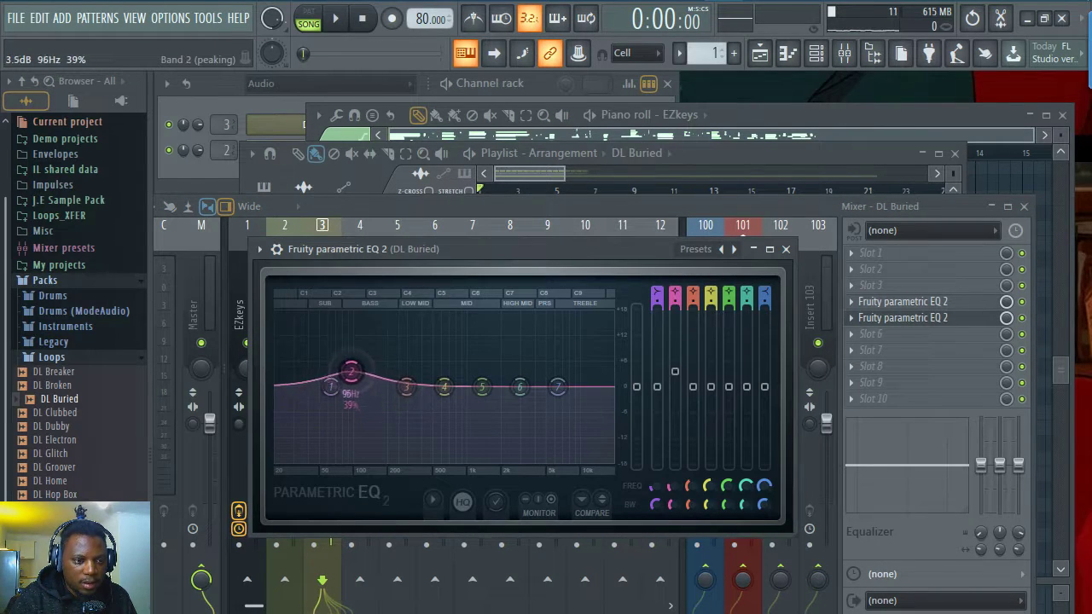
{"action": "key", "text": "space"}
{"action": "left_click_drag", "start_coordinate": [346, 363], "coordinate": [331, 367]}
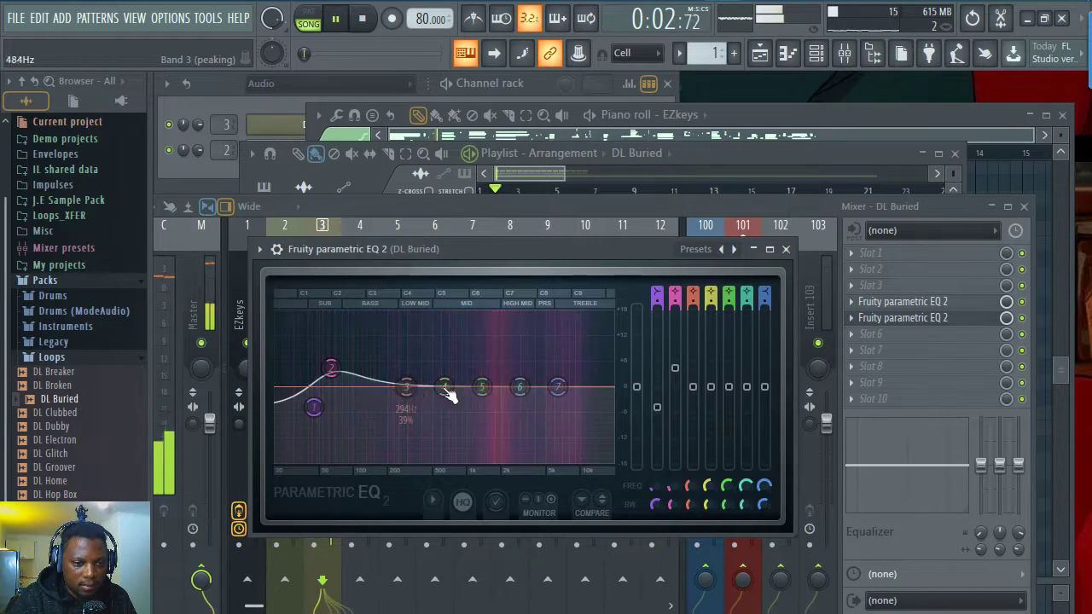
{"action": "left_click", "coordinate": [786, 249]}
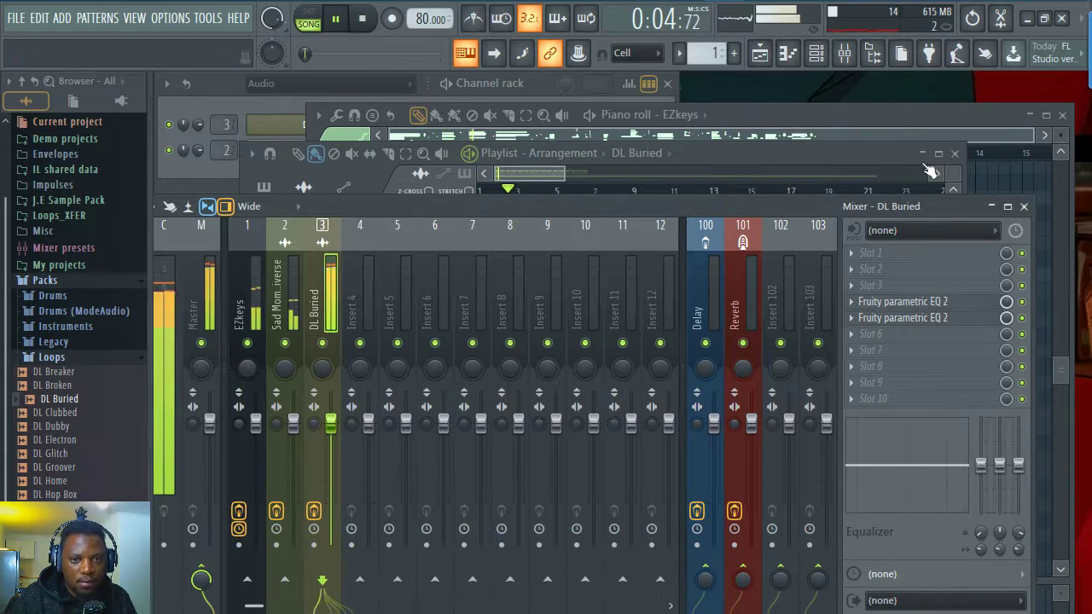
Listen to the arrangement while viewing the playlist, the lowered mixer window and the EZkeys notes, and return to Pattern 1 in the playlist
{"action": "left_click", "coordinate": [828, 157]}
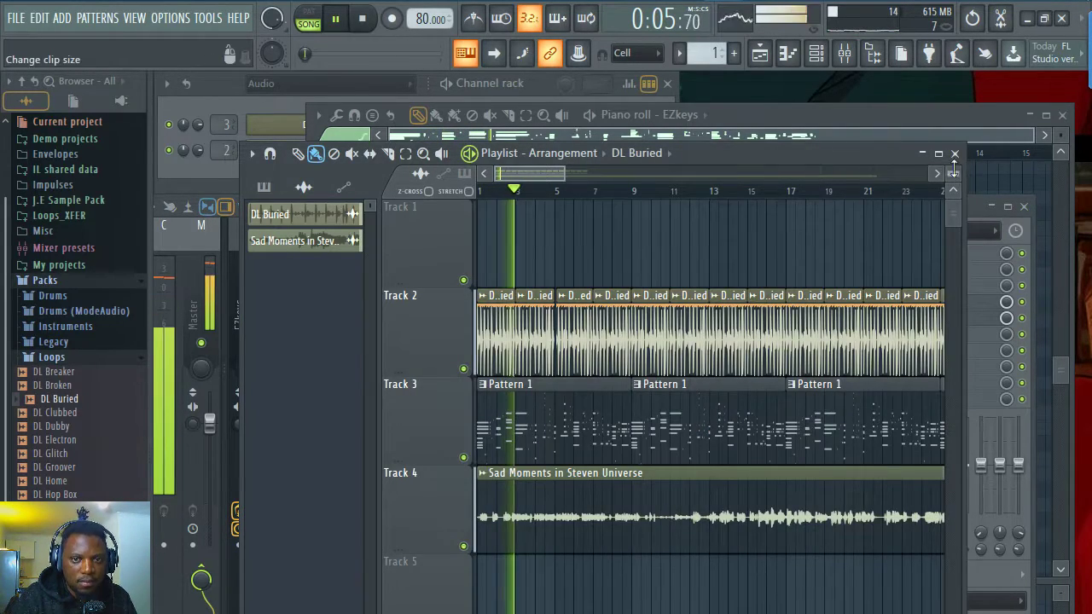
{"action": "left_click", "coordinate": [1030, 261]}
{"action": "left_click_drag", "start_coordinate": [732, 207], "coordinate": [741, 303]}
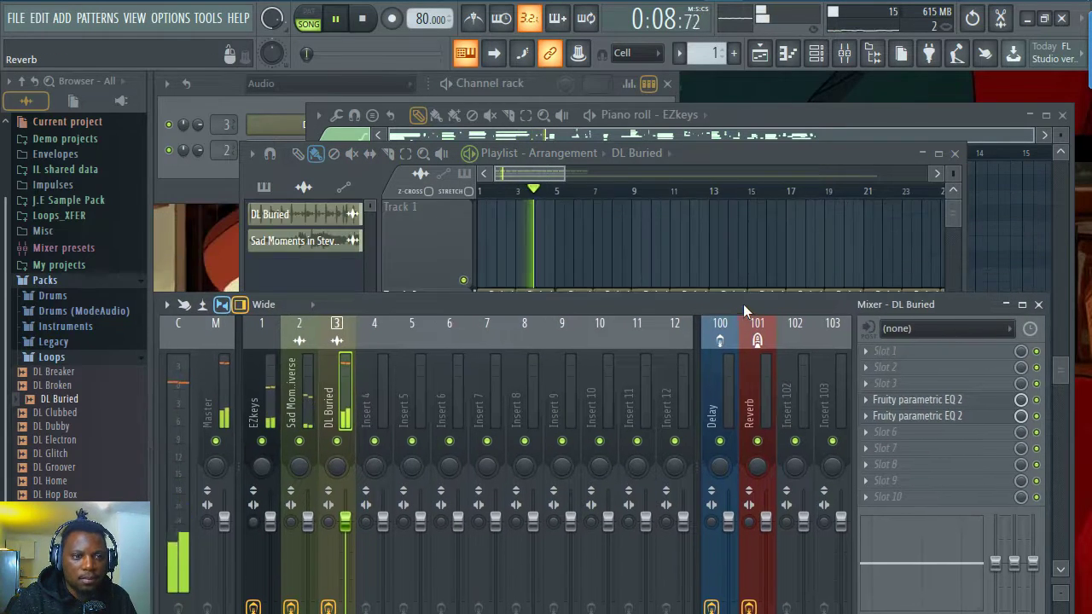
{"action": "left_click", "coordinate": [780, 116]}
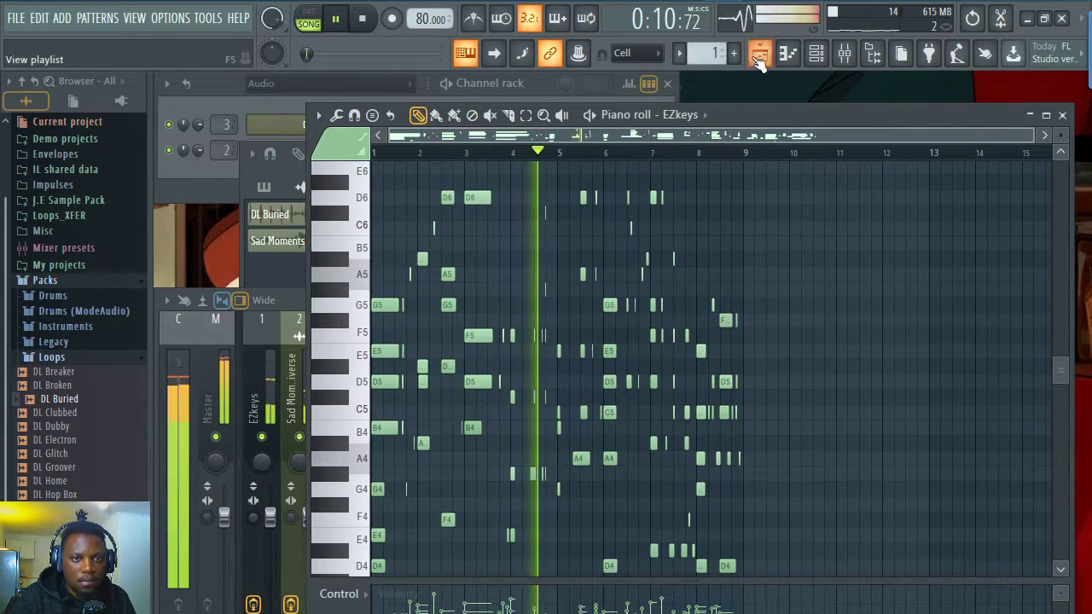
{"action": "left_click", "coordinate": [759, 53]}
{"action": "left_click", "coordinate": [567, 416]}
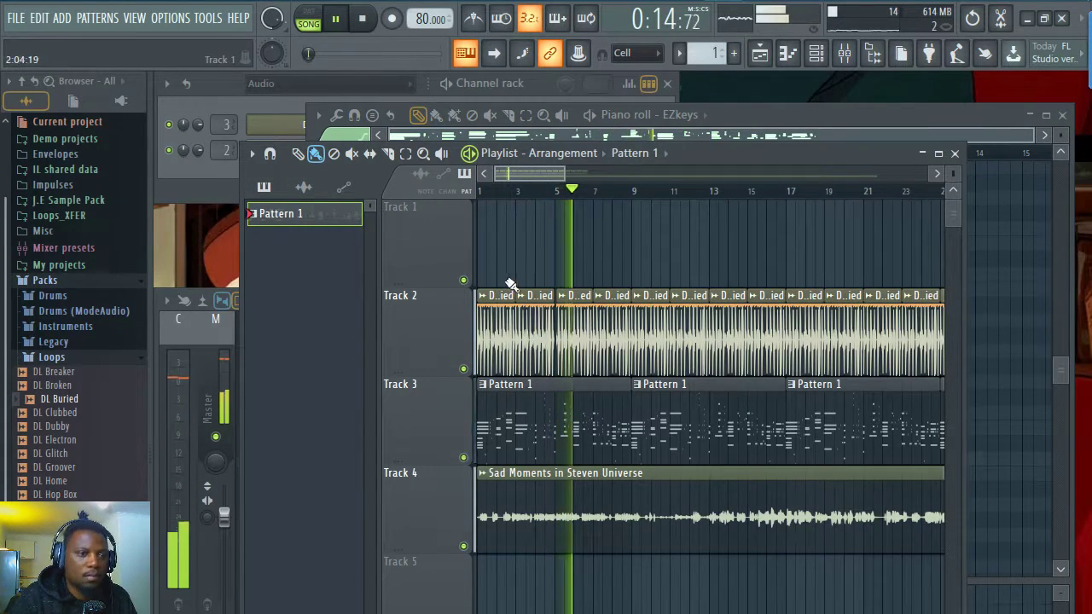
Add the Rain Sound Effect Short (2 minutes) audio at the start of Track 5 and lower its channel volume to about 47%
{"action": "left_click_drag", "start_coordinate": [564, 174], "coordinate": [586, 174]}
{"action": "key", "text": "space"}
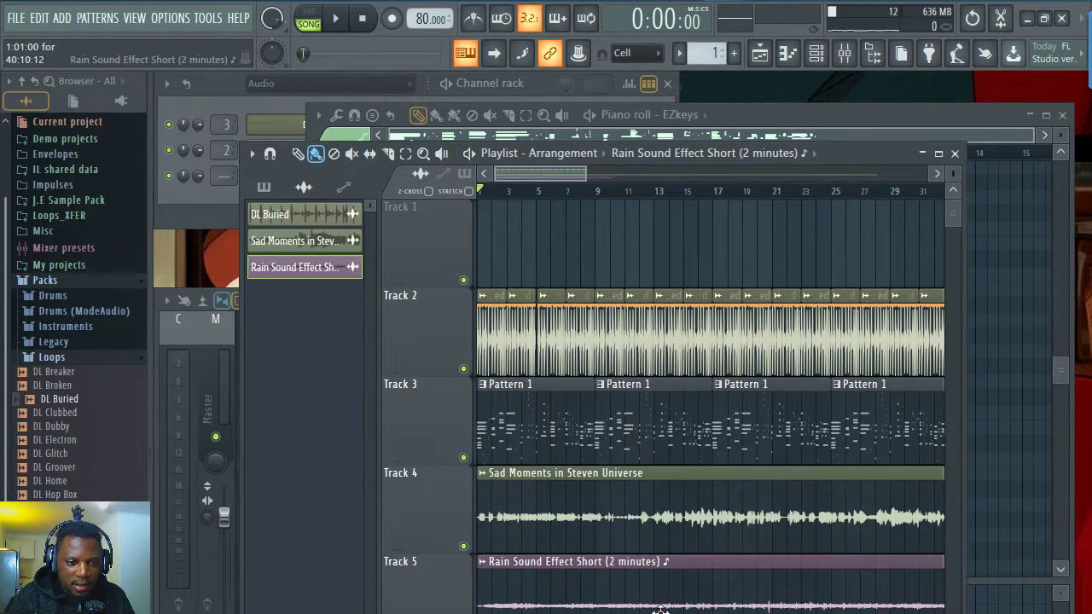
{"action": "key", "text": "space"}
{"action": "double_click", "coordinate": [631, 590]}
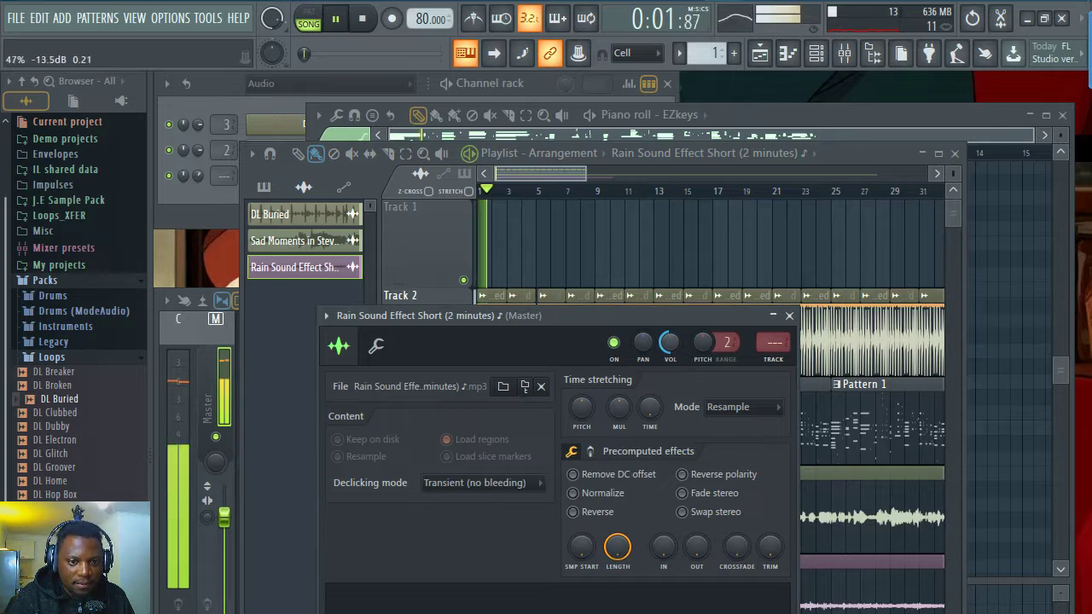
{"action": "left_click", "coordinate": [789, 315]}
Check the Sad Moments in Steven Universe clip's channel and listen to the arrangement with the rain sound across all tracks
{"action": "scroll", "coordinate": [499, 186], "scroll_direction": "up", "scroll_amount": 2}
{"action": "scroll", "coordinate": [503, 186], "scroll_direction": "up", "scroll_amount": 3}
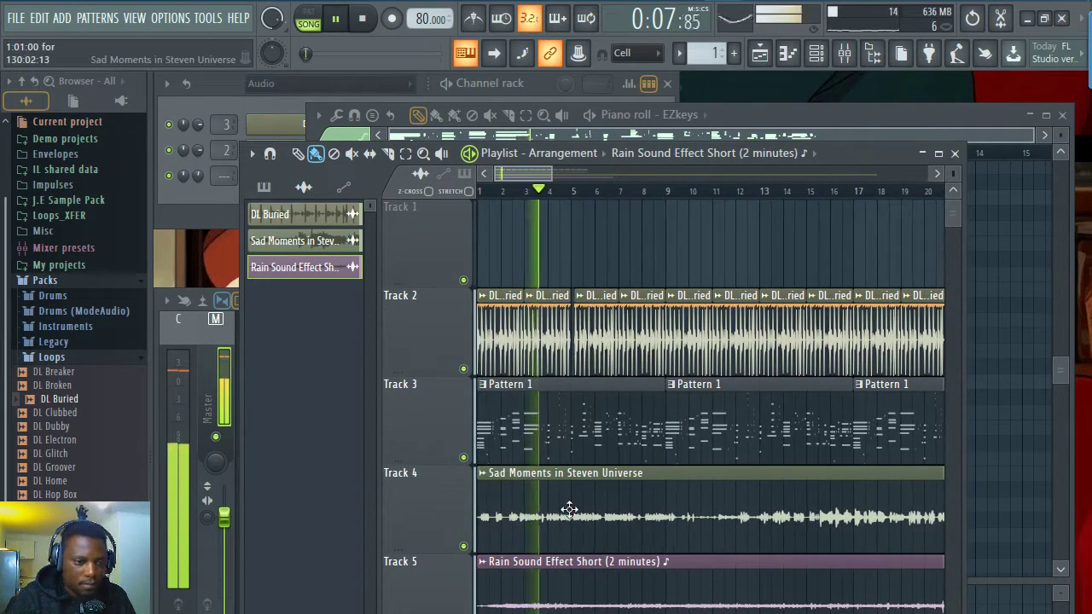
{"action": "double_click", "coordinate": [570, 510]}
{"action": "left_click", "coordinate": [531, 175]}
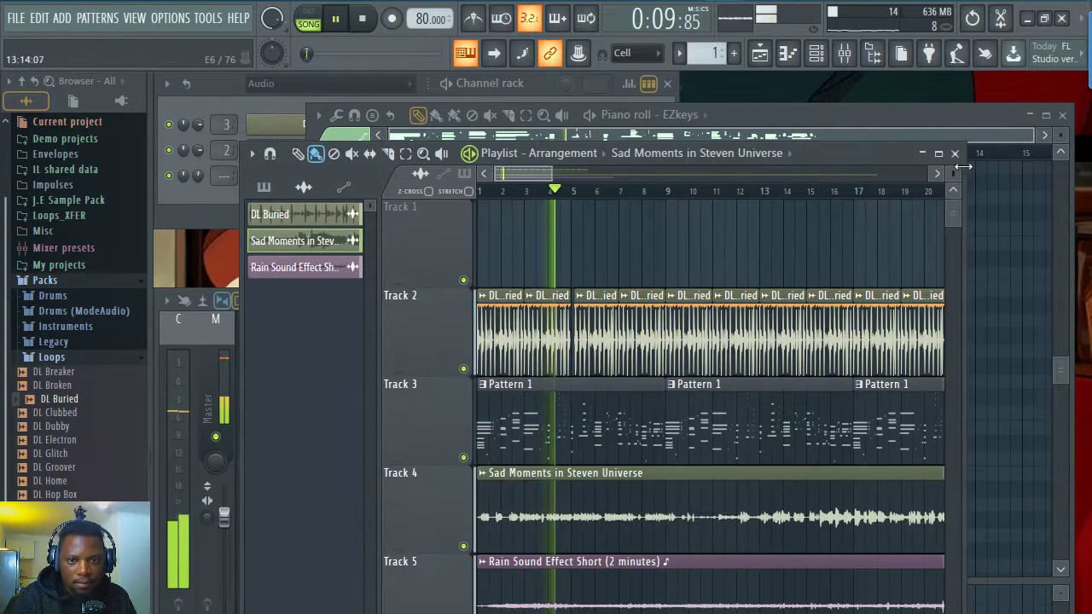
{"action": "scroll", "coordinate": [952, 172], "scroll_direction": "down", "scroll_amount": 1}
{"action": "scroll", "coordinate": [550, 189], "scroll_direction": "down", "scroll_amount": 4}
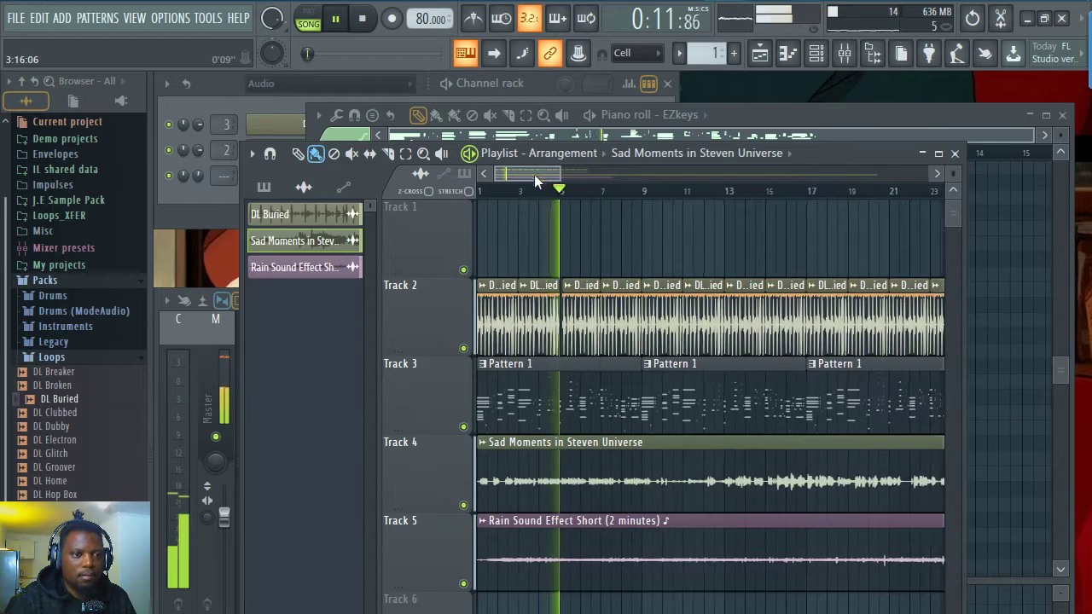
Listen to the arrangement with the rain sound, bring up the channel rack and stop playback
{"action": "scroll", "coordinate": [542, 194], "scroll_direction": "down", "scroll_amount": 1}
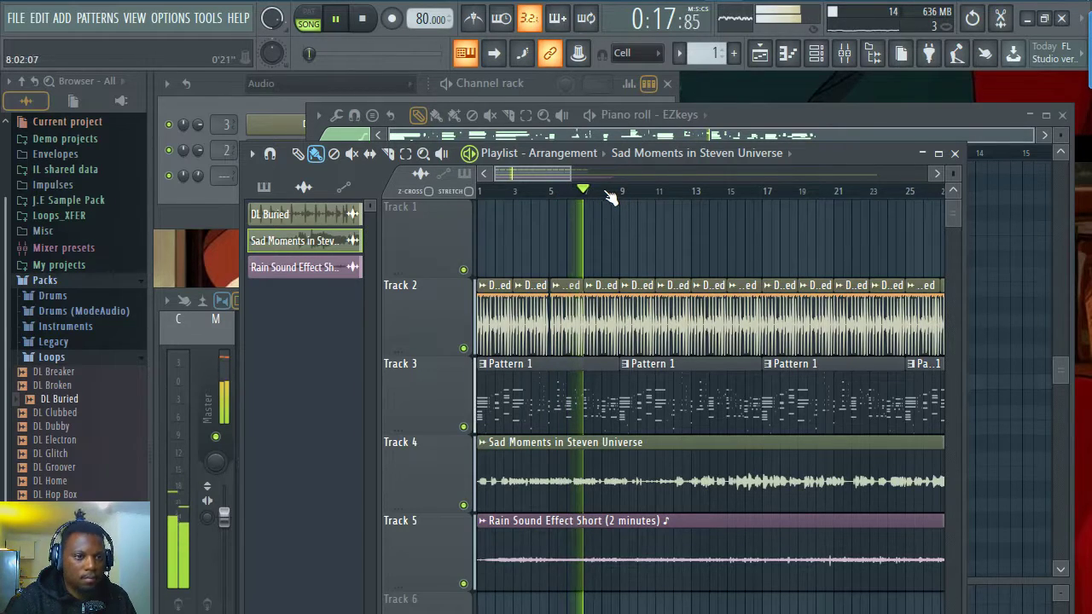
{"action": "scroll", "coordinate": [611, 195], "scroll_direction": "up", "scroll_amount": 1}
{"action": "left_click", "coordinate": [482, 174]}
{"action": "left_click", "coordinate": [214, 92]}
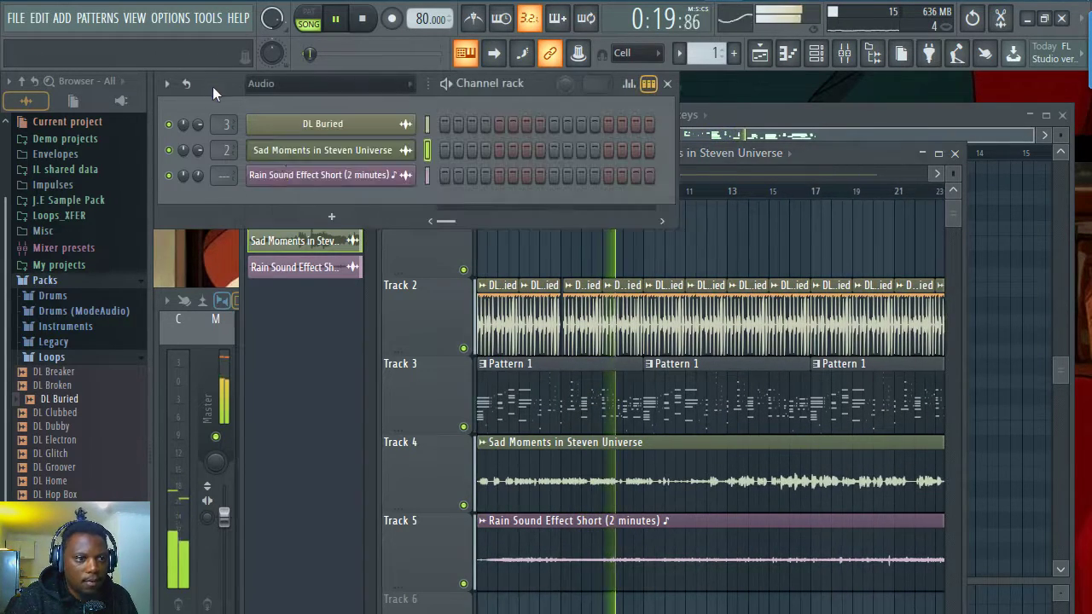
{"action": "key", "text": "space"}
Open the EZkeys instrument of Pattern 1 and change its Electric 200A preset to Phaser Ballad
{"action": "double_click", "coordinate": [599, 389]}
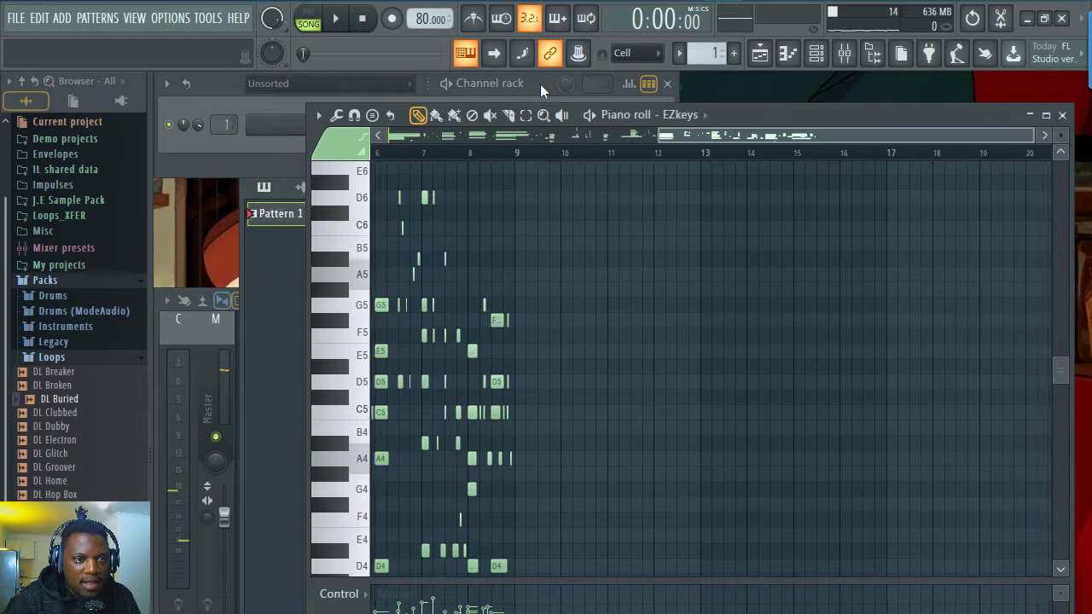
{"action": "left_click", "coordinate": [333, 126]}
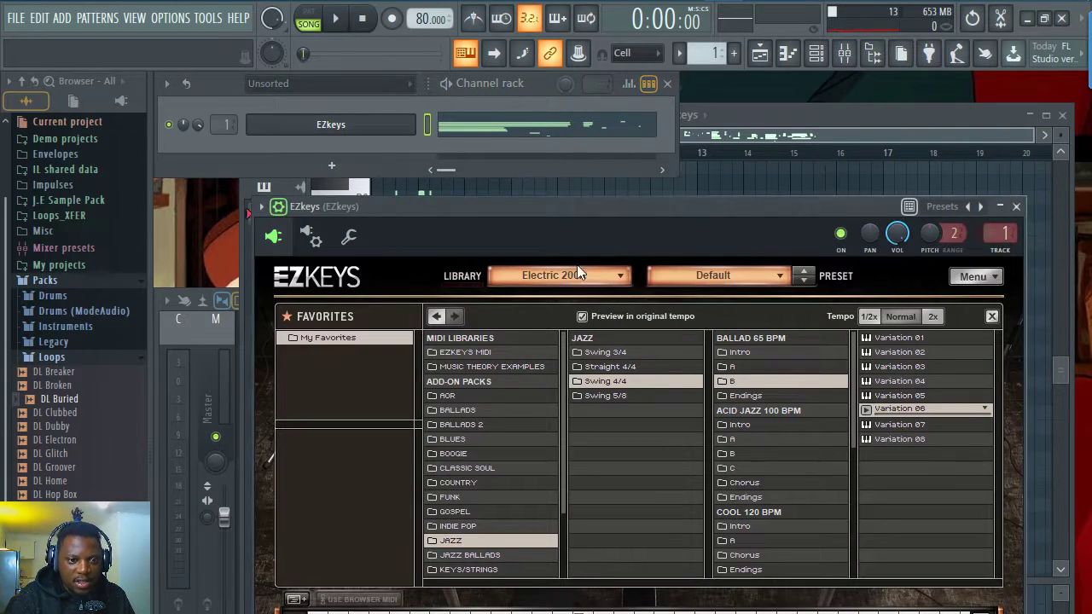
{"action": "left_click", "coordinate": [730, 275]}
{"action": "left_click", "coordinate": [738, 355]}
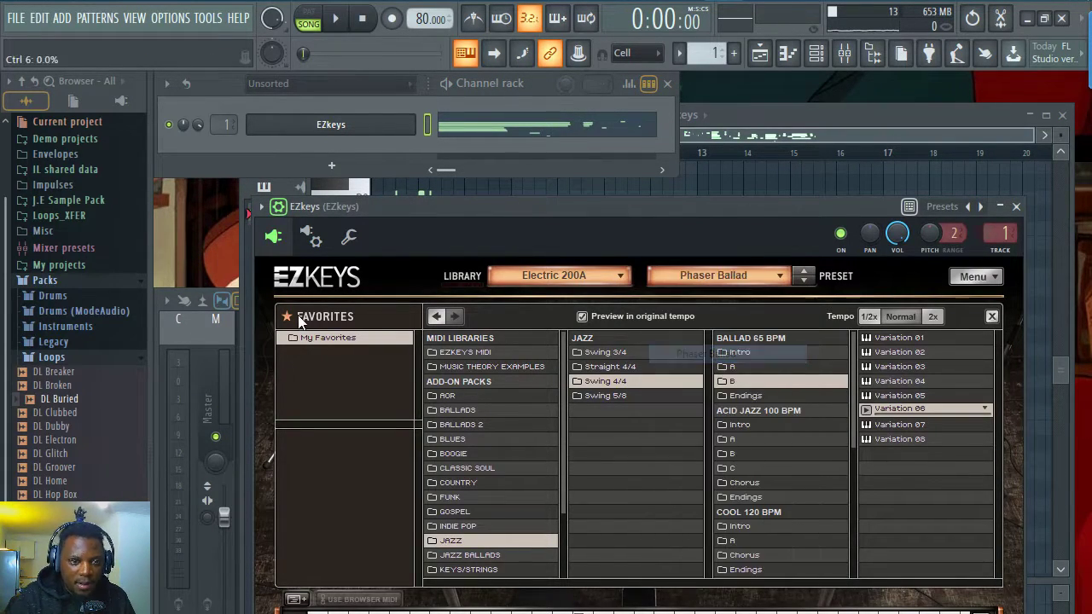
{"action": "left_click_drag", "start_coordinate": [549, 216], "coordinate": [506, 266]}
Listen to the EZkeys part, transpose all its notes up one octave, and play the arrangement to hear the change
{"action": "left_click", "coordinate": [738, 118]}
{"action": "key", "text": "space"}
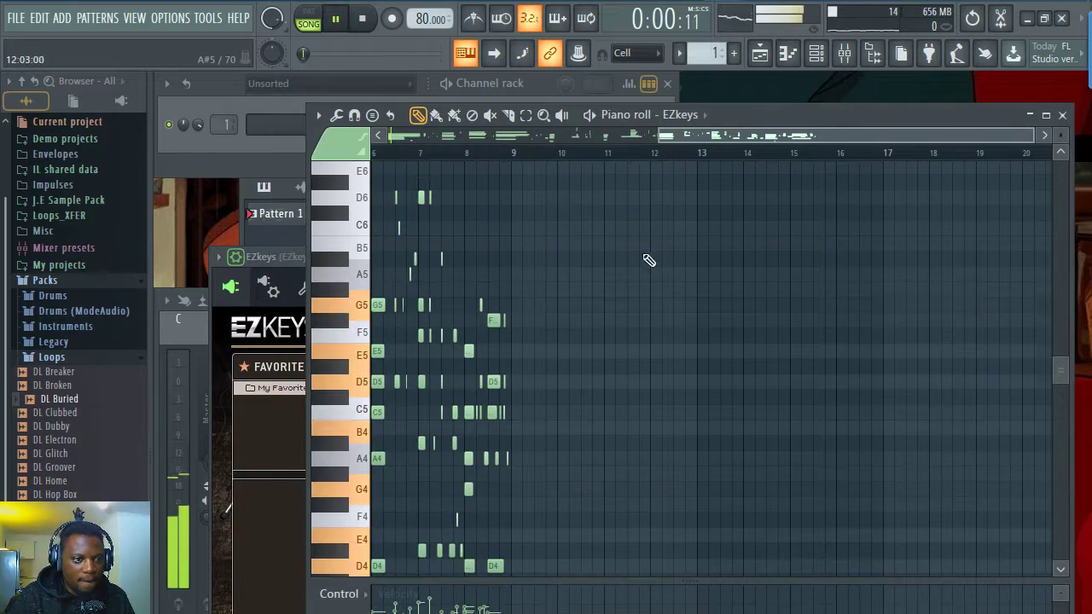
{"action": "left_click_drag", "start_coordinate": [702, 136], "coordinate": [479, 162]}
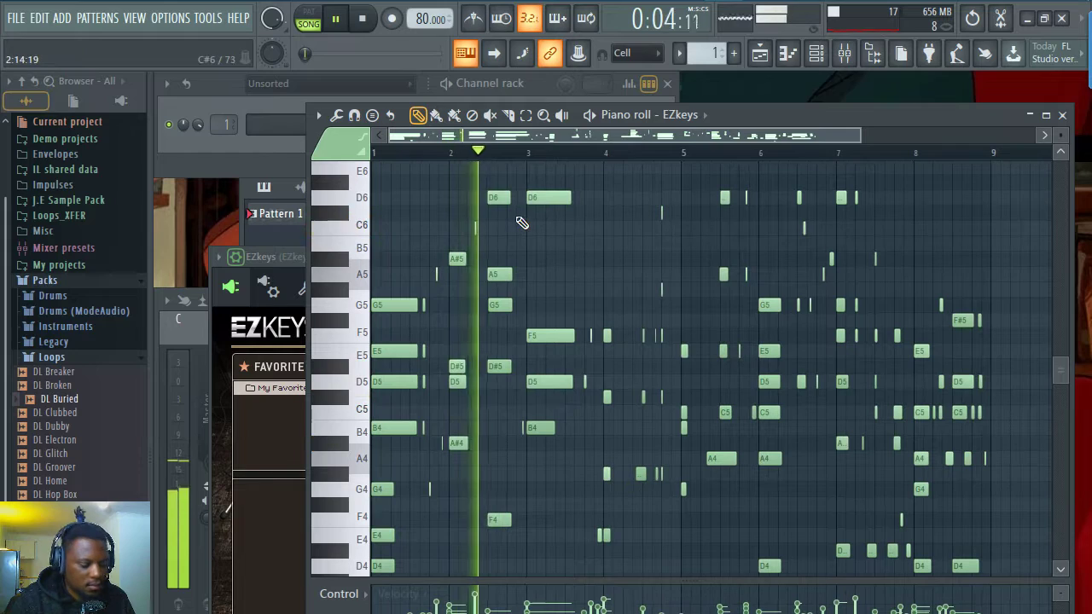
{"action": "key", "text": "space"}
{"action": "key", "text": "ctrl+Up"}
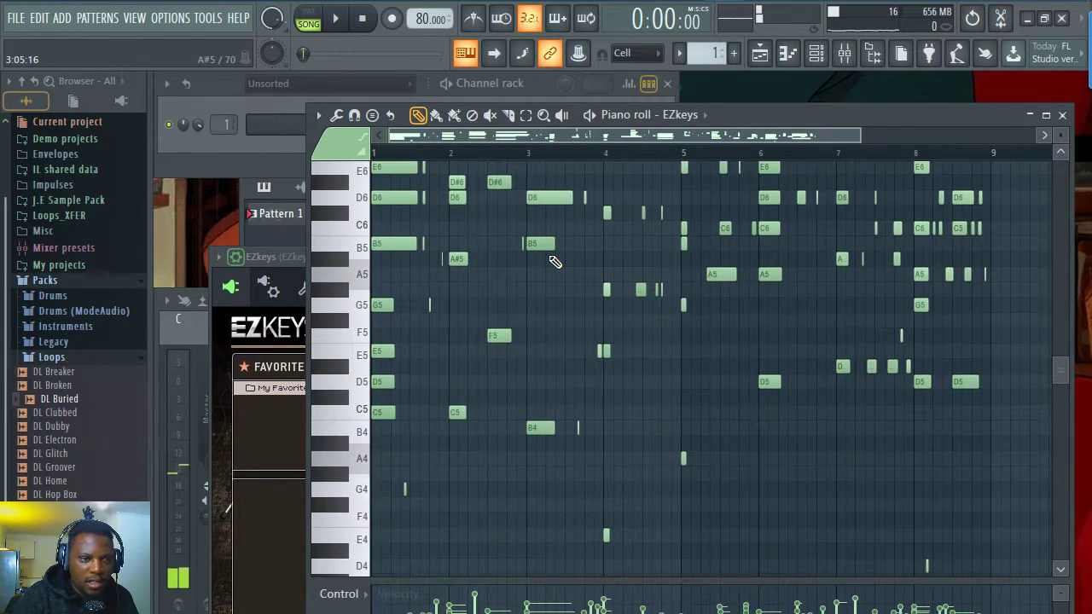
{"action": "key", "text": "space"}
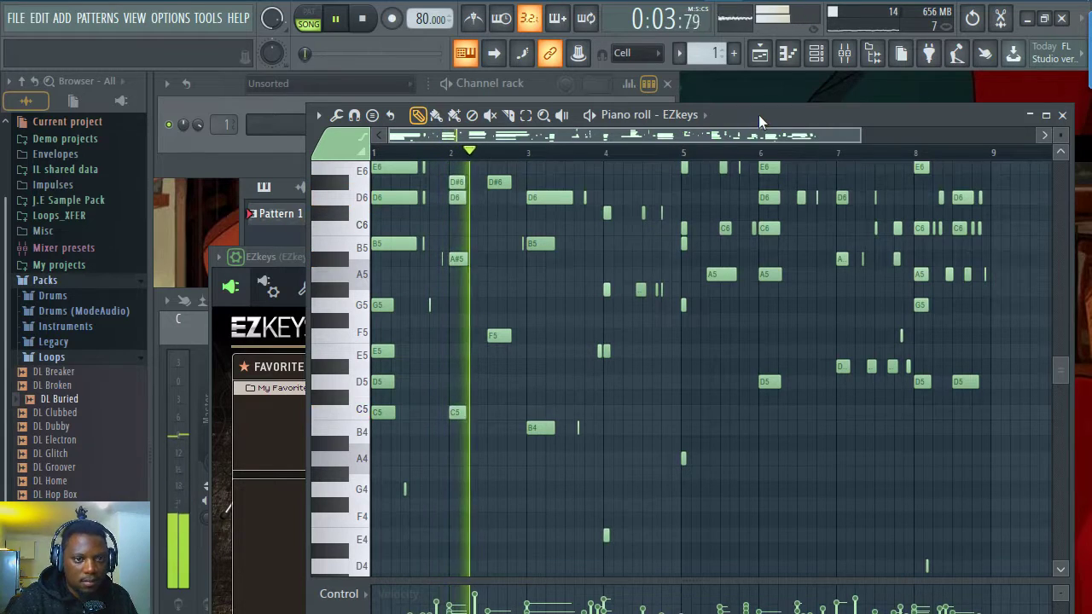
{"action": "scroll", "coordinate": [545, 164], "scroll_direction": "up", "scroll_amount": 3}
{"action": "left_click", "coordinate": [179, 99]}
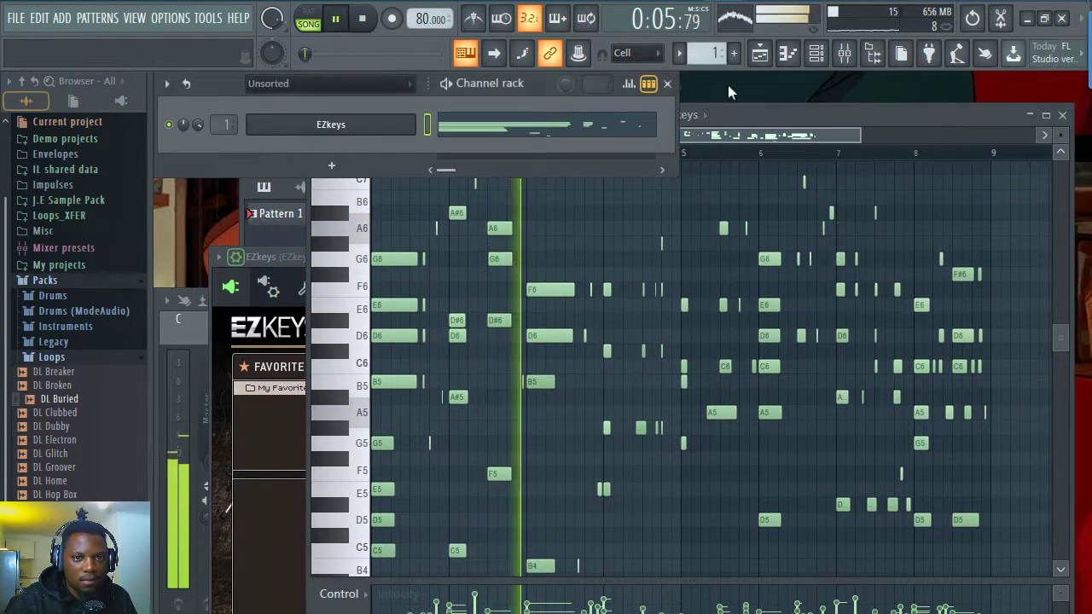
{"action": "key", "text": "space"}
Load iZotope Vinyl in slot 3 of the Master mixer track
{"action": "left_click", "coordinate": [847, 54]}
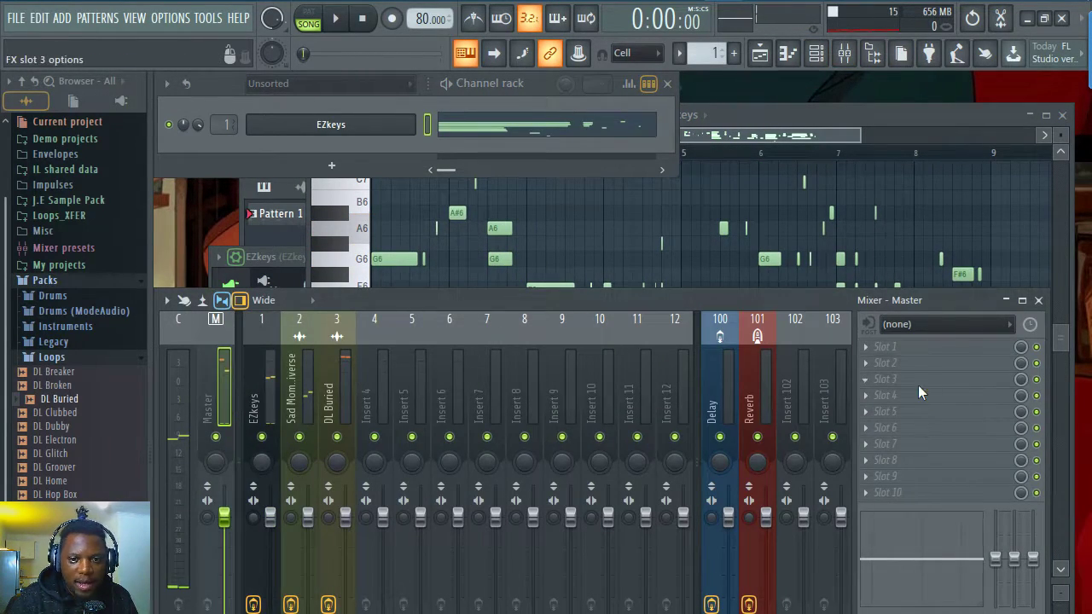
{"action": "left_click", "coordinate": [919, 385]}
{"action": "mouse_move", "coordinate": [891, 397]}
{"action": "left_click", "coordinate": [628, 612]}
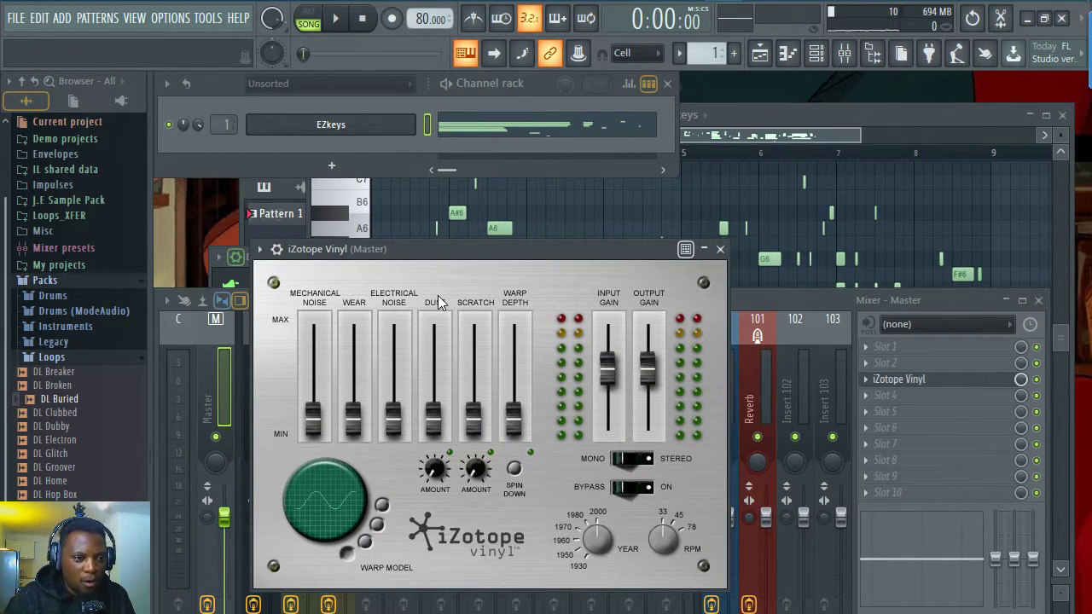
In Vinyl, raise mechanical noise, dust and scratch, set wear to about 18% and warp depth to about 34%, and adjust the dust amount
{"action": "left_click_drag", "start_coordinate": [351, 402], "coordinate": [352, 395]}
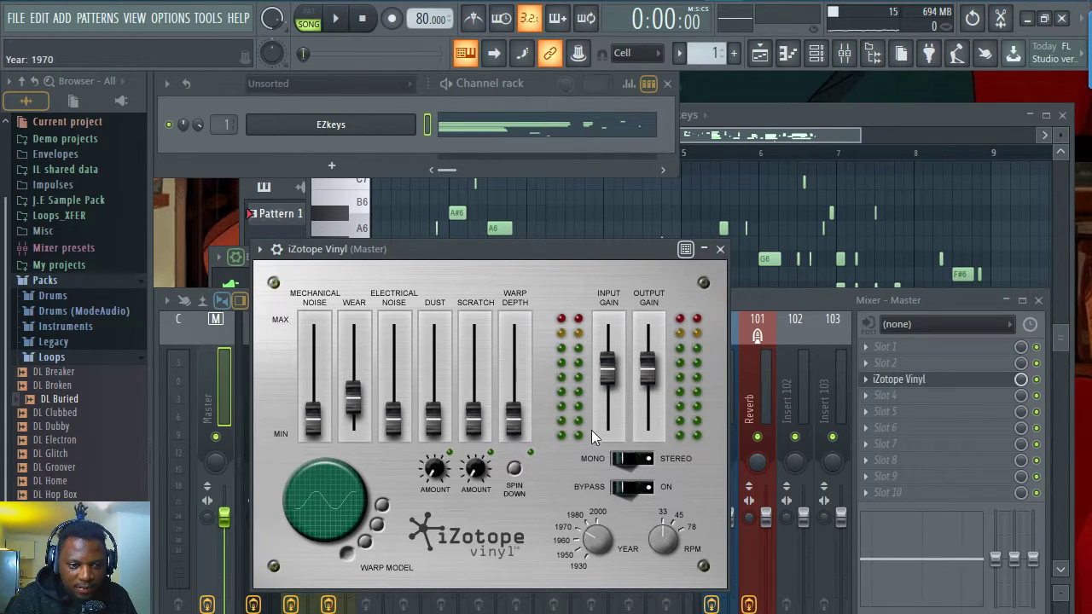
{"action": "left_click_drag", "start_coordinate": [586, 247], "coordinate": [624, 215]}
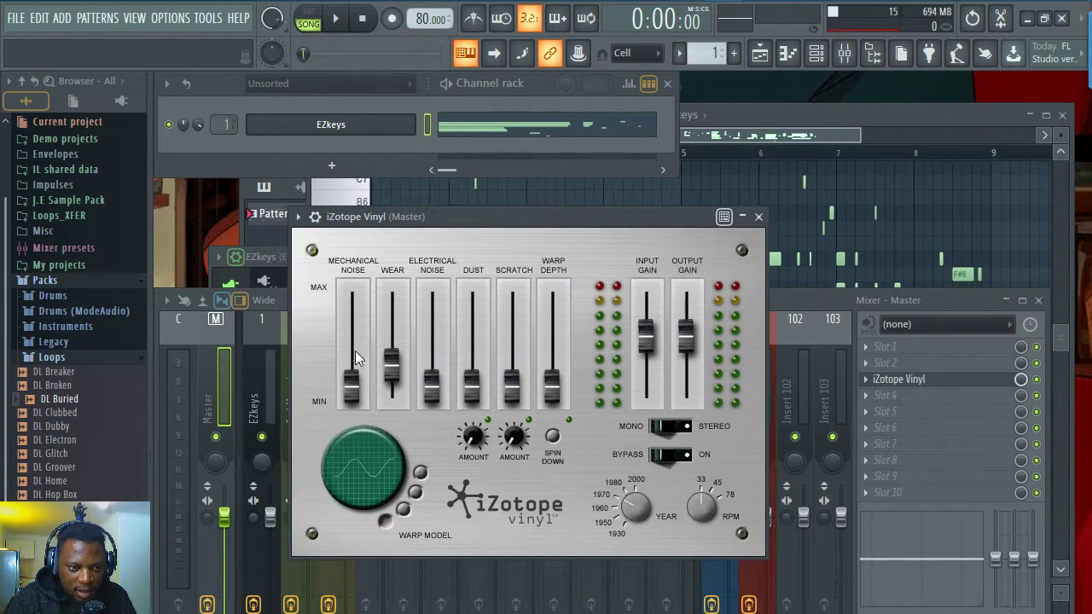
{"action": "left_click_drag", "start_coordinate": [511, 392], "coordinate": [510, 356]}
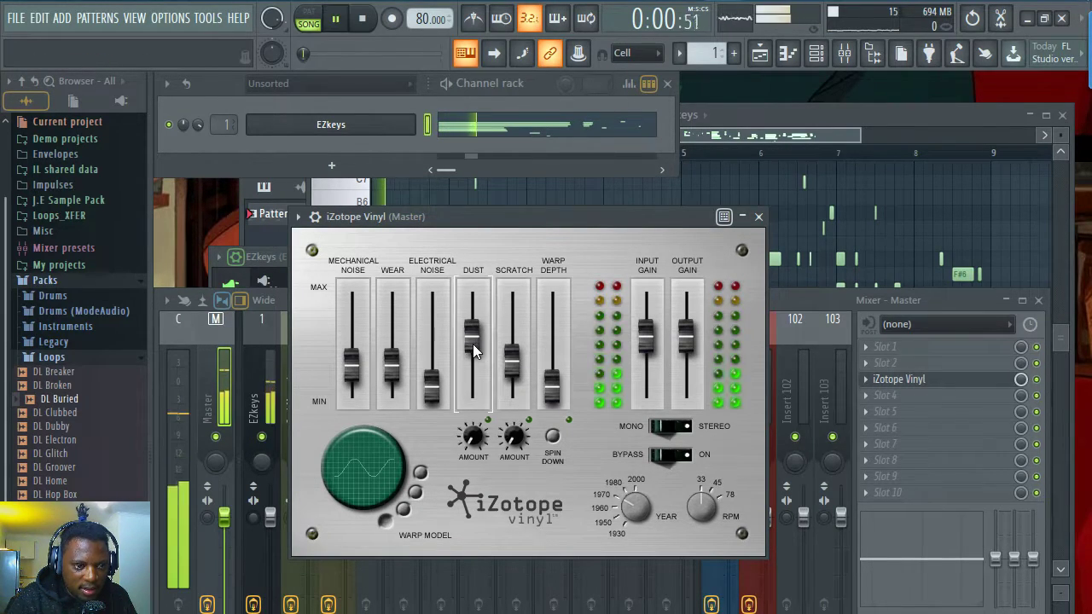
{"action": "left_click_drag", "start_coordinate": [387, 369], "coordinate": [385, 374]}
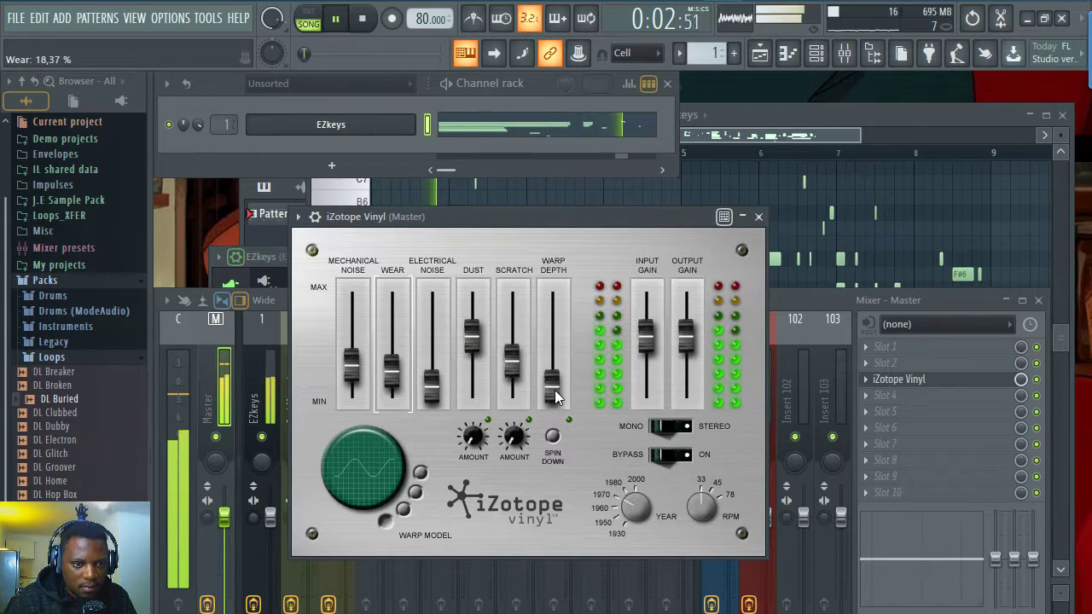
{"action": "left_click_drag", "start_coordinate": [552, 388], "coordinate": [555, 372]}
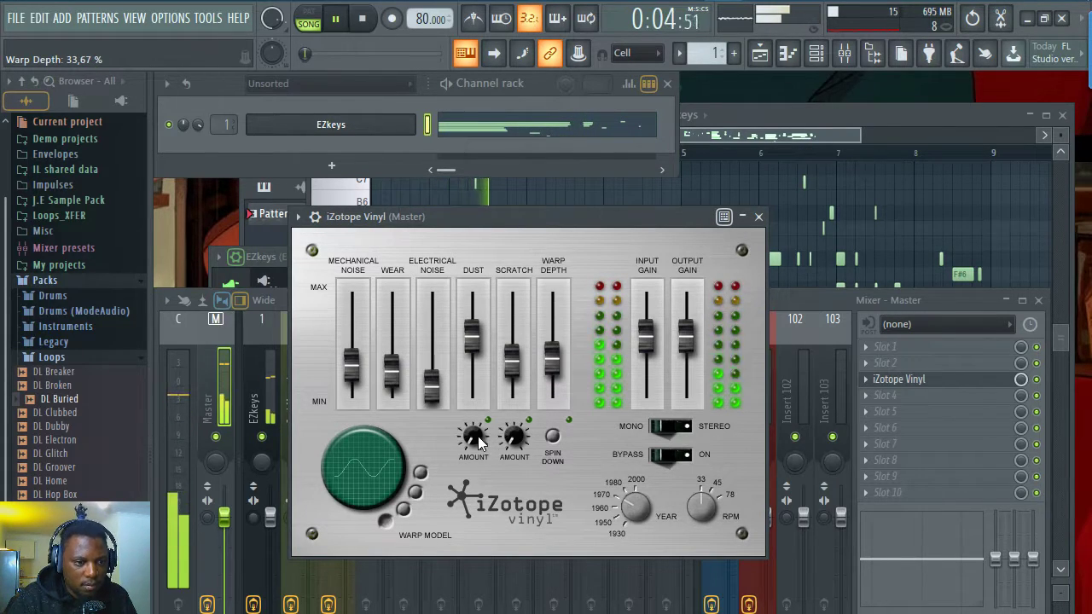
{"action": "left_click_drag", "start_coordinate": [477, 435], "coordinate": [477, 427]}
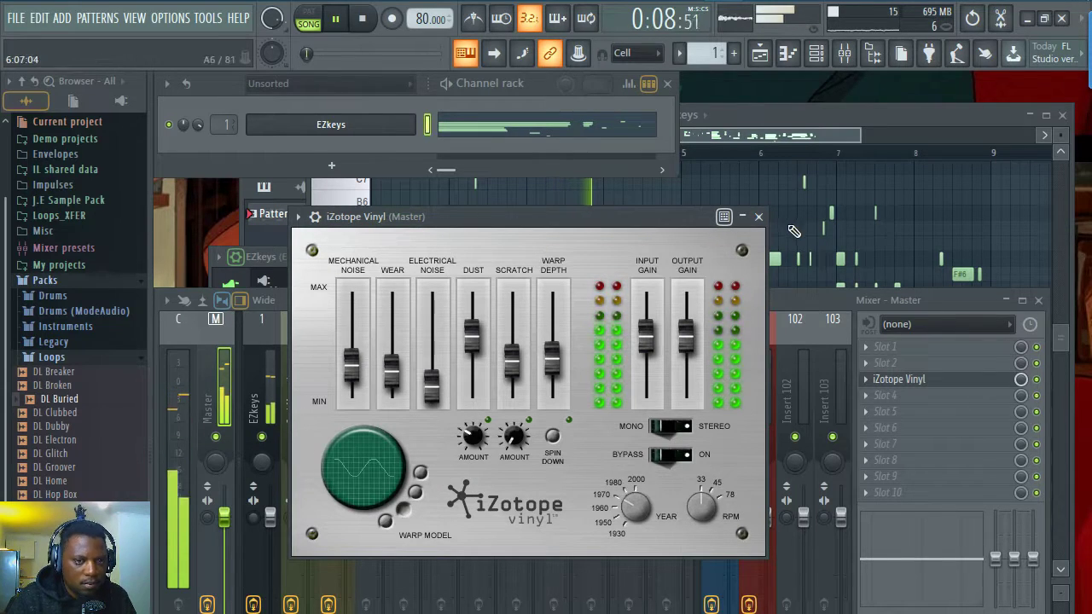
{"action": "left_click", "coordinate": [758, 216]}
{"action": "left_click", "coordinate": [906, 112]}
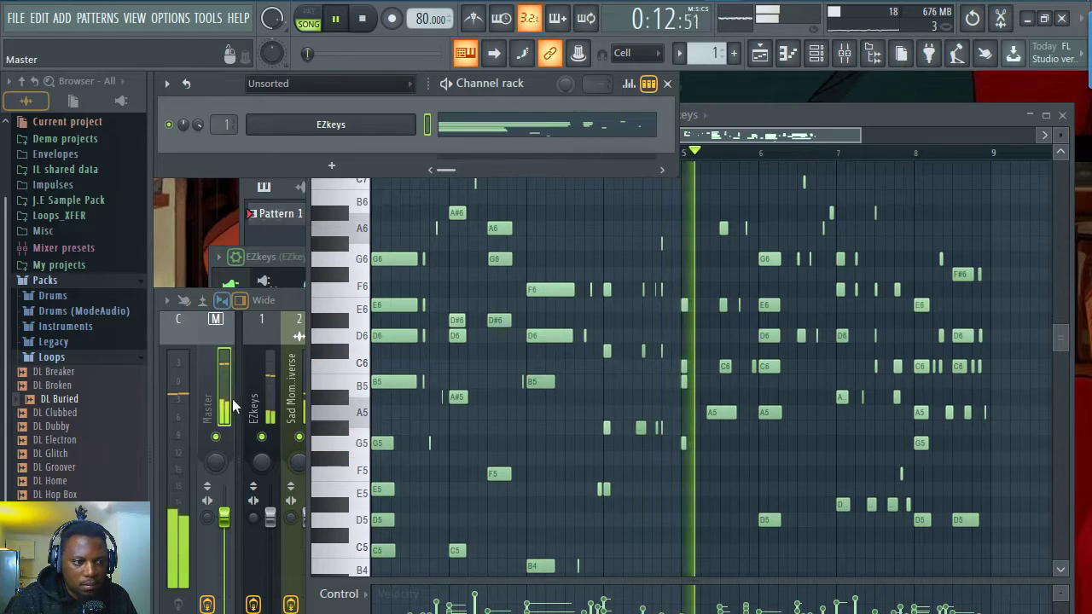
Reopen Vinyl on the Master and reduce its dust and scratch levels, bringing wear down to minimum
{"action": "key", "text": "F9"}
{"action": "left_click", "coordinate": [917, 381]}
{"action": "left_click", "coordinate": [917, 381]}
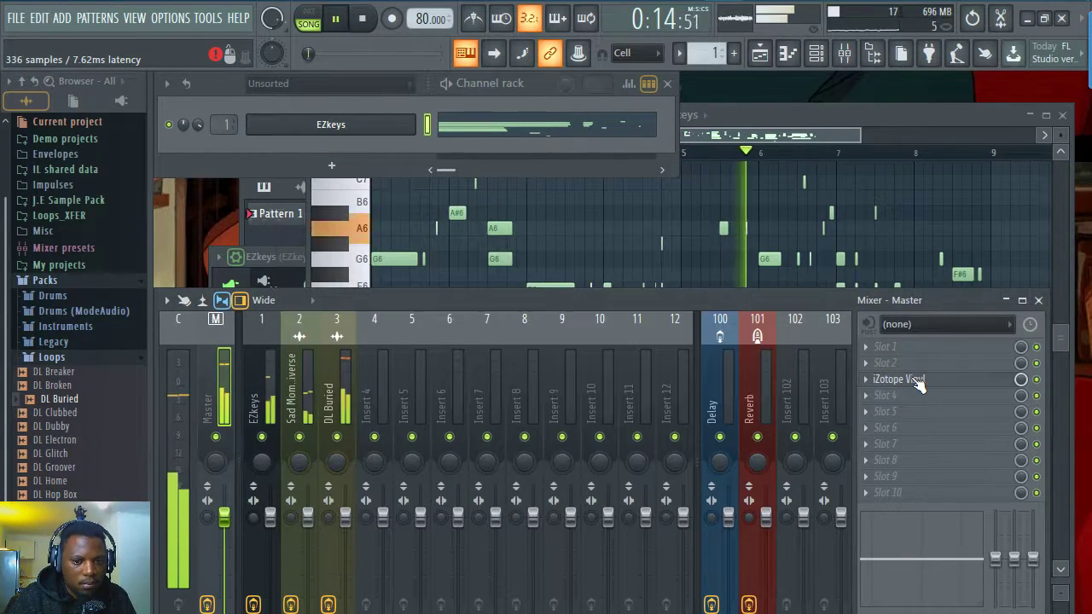
{"action": "left_click", "coordinate": [917, 381]}
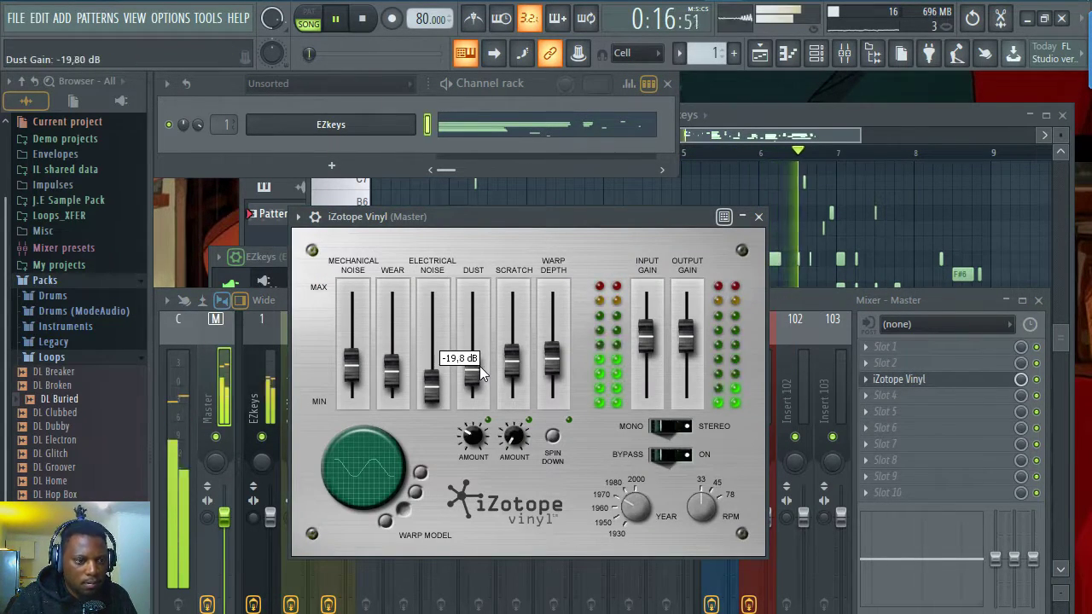
{"action": "left_click_drag", "start_coordinate": [396, 374], "coordinate": [396, 379]}
{"action": "left_click_drag", "start_coordinate": [506, 367], "coordinate": [513, 375]}
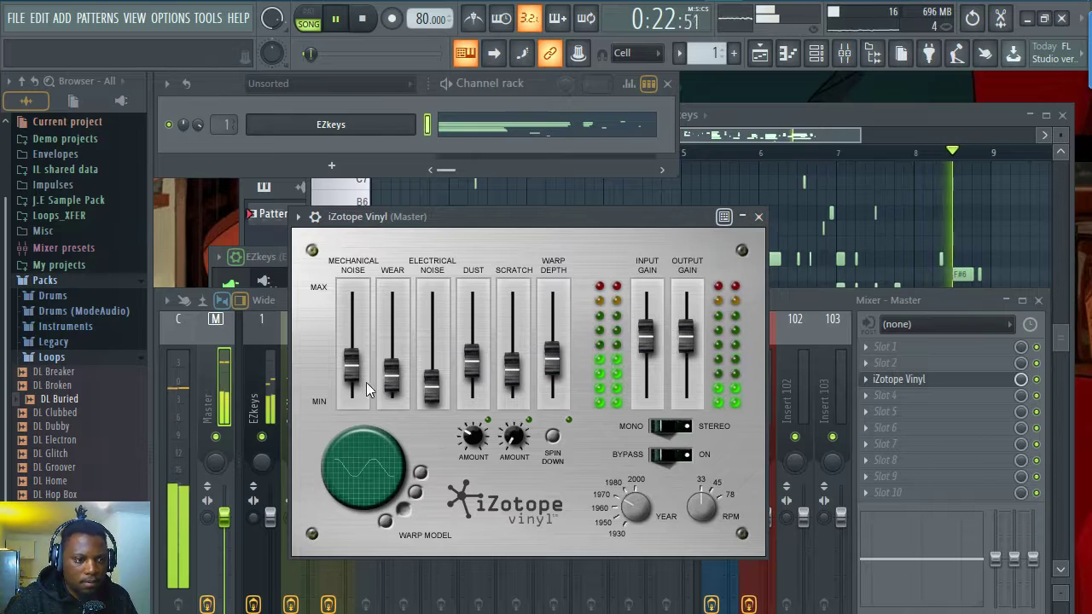
{"action": "left_click_drag", "start_coordinate": [390, 377], "coordinate": [390, 390]}
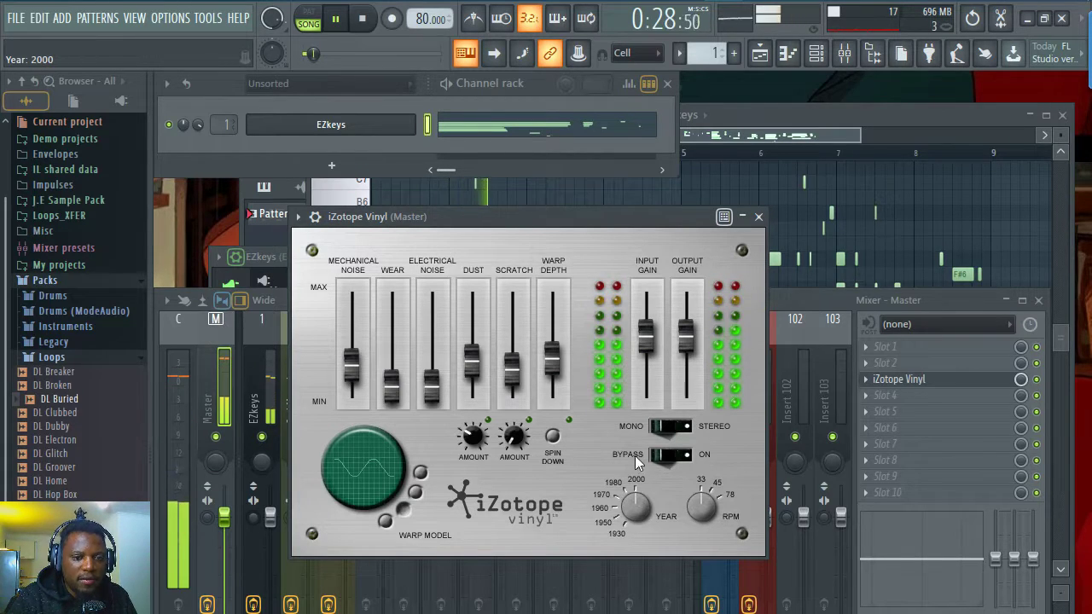
{"action": "left_click", "coordinate": [758, 218]}
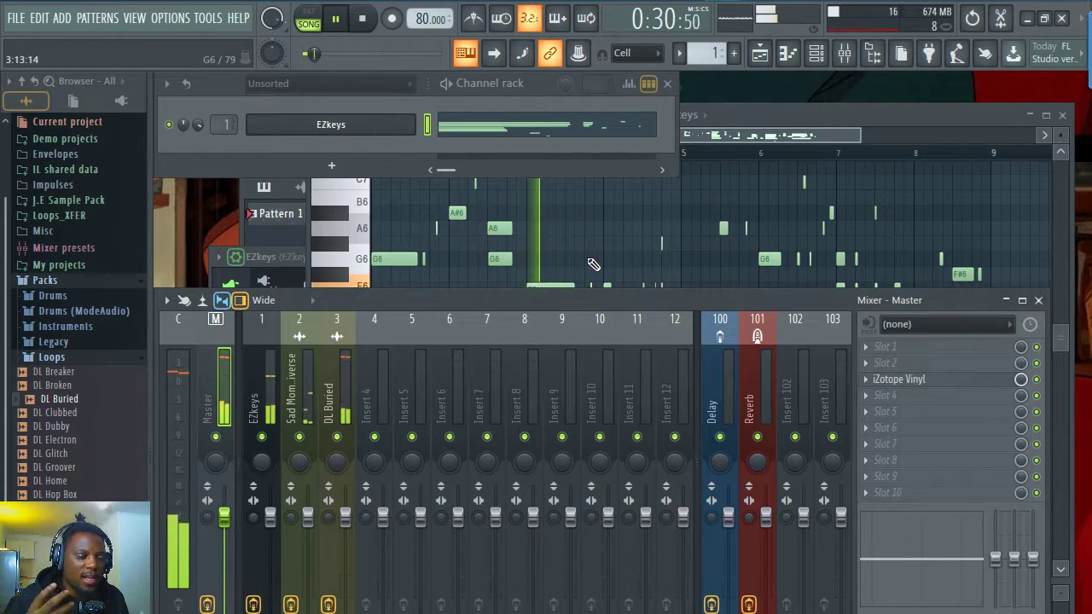
Lower the DL Buried mixer track's volume slightly, stop playback and return to the EZkeys notes
{"action": "left_click_drag", "start_coordinate": [346, 512], "coordinate": [345, 526]}
{"action": "left_click", "coordinate": [744, 115]}
{"action": "left_click", "coordinate": [760, 53]}
{"action": "key", "text": "space"}
{"action": "left_click", "coordinate": [774, 119]}
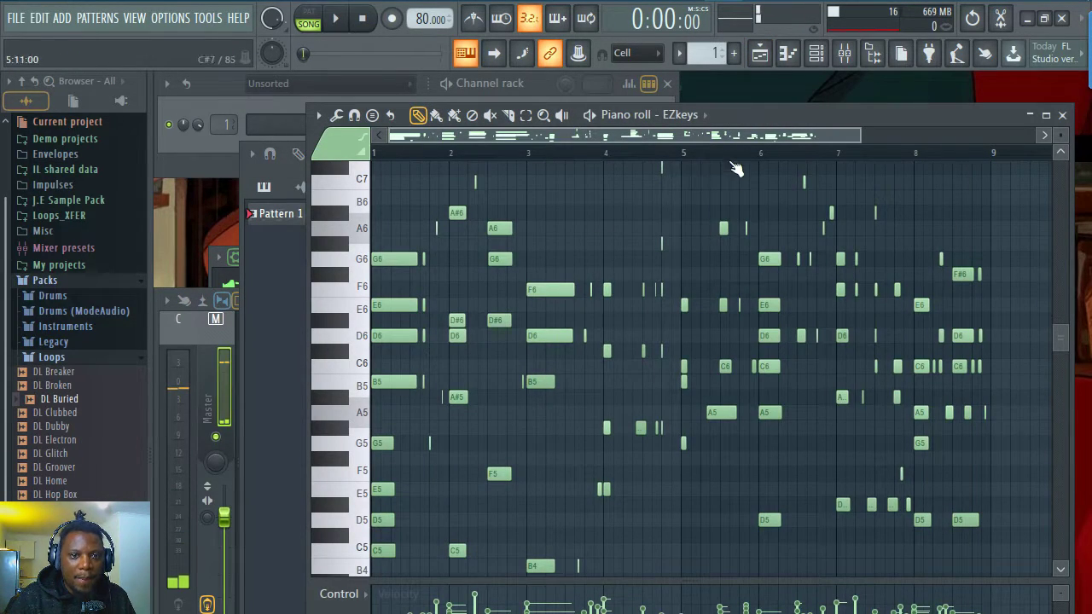
Add the Acoustic bass from the Instruments pack as a new channel below EZkeys
{"action": "scroll", "coordinate": [735, 170], "scroll_direction": "down", "scroll_amount": 2}
{"action": "left_click", "coordinate": [817, 53]}
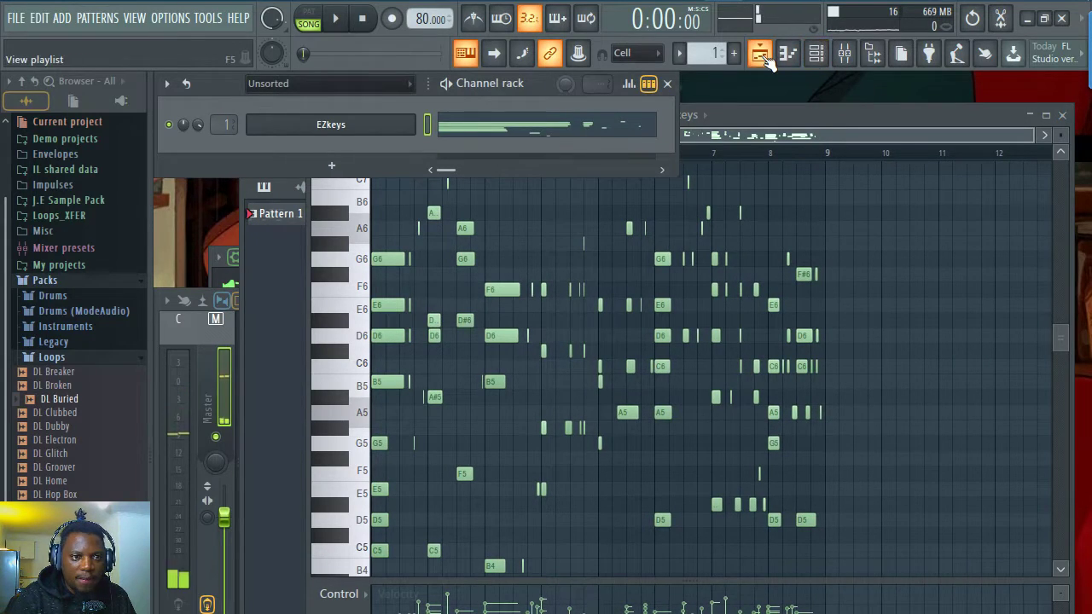
{"action": "left_click", "coordinate": [331, 164]}
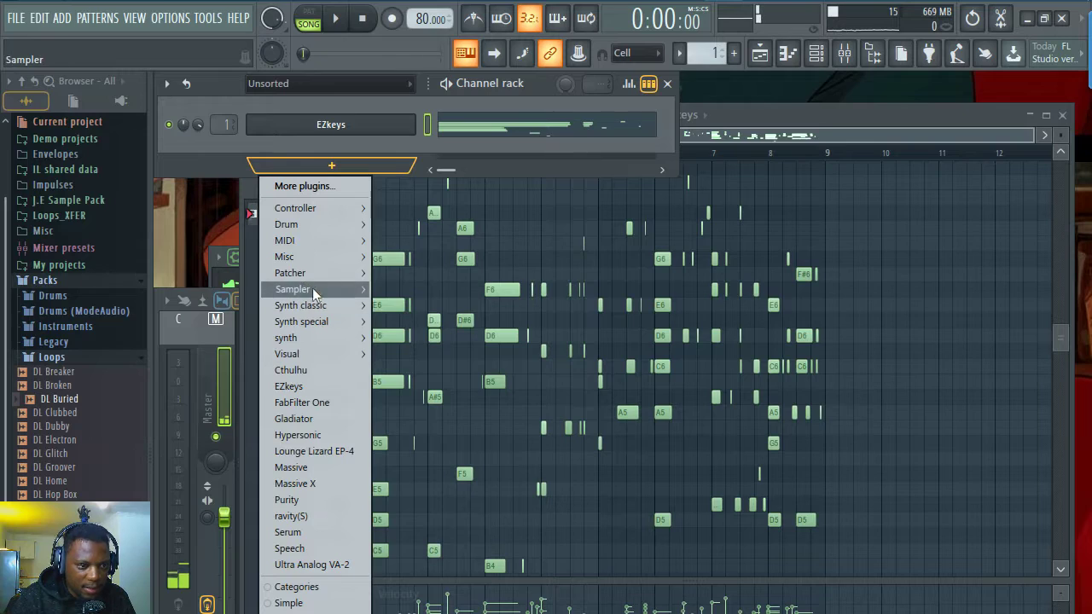
{"action": "left_click", "coordinate": [49, 359]}
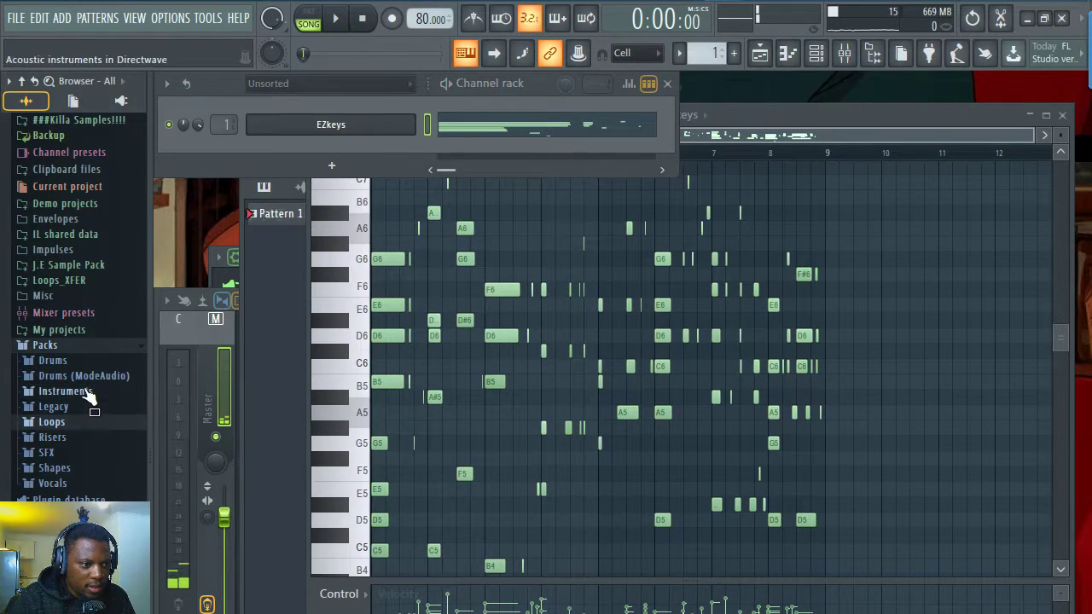
{"action": "left_click", "coordinate": [65, 391]}
{"action": "left_click", "coordinate": [54, 407]}
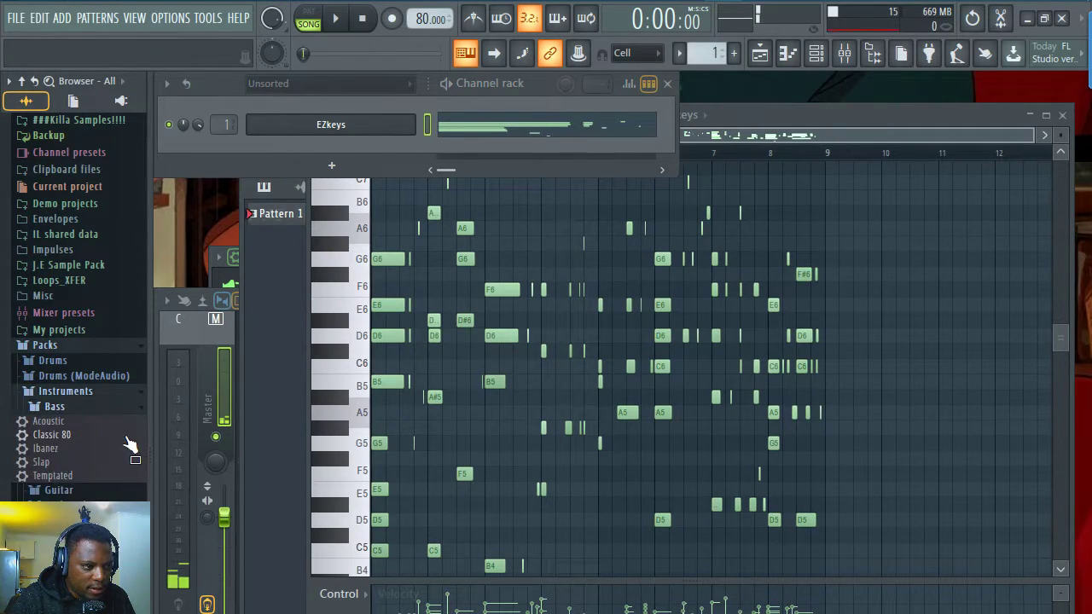
{"action": "left_click", "coordinate": [480, 83]}
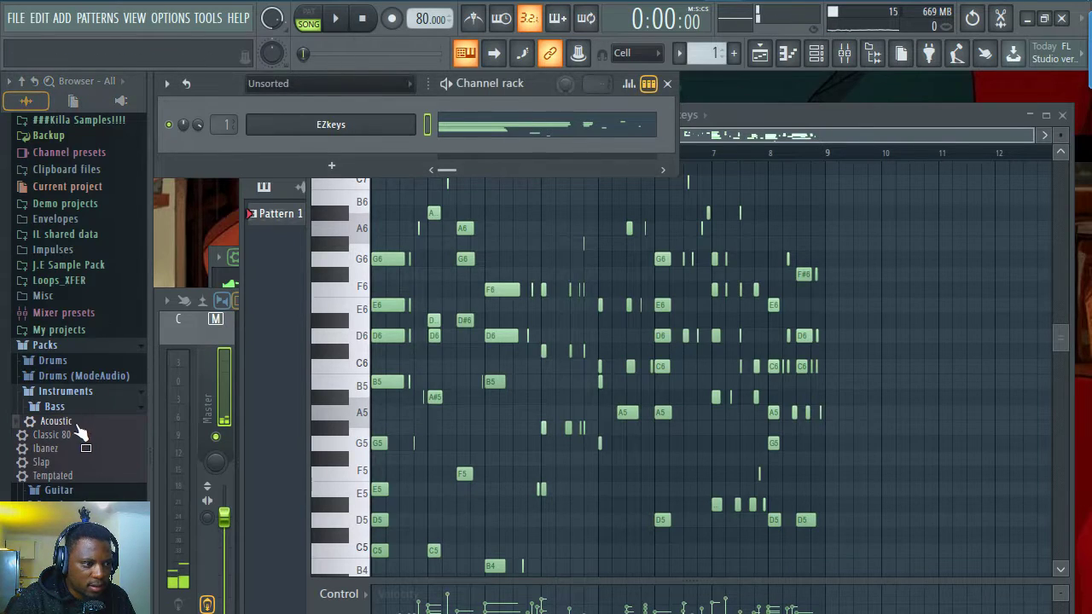
{"action": "left_click_drag", "start_coordinate": [373, 131], "coordinate": [361, 147]}
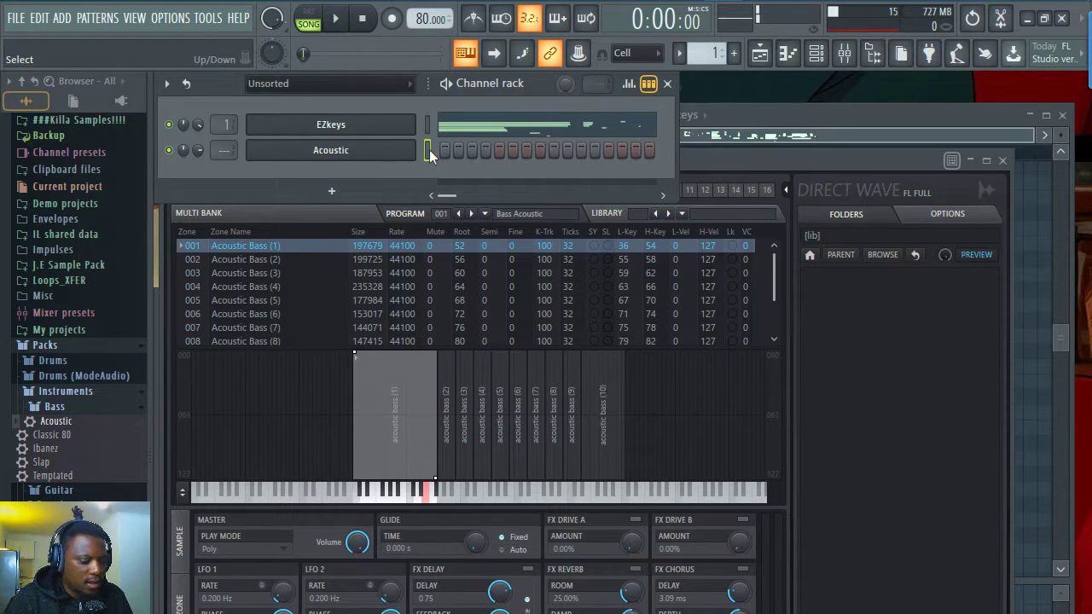
Paste the EZkeys notes into the Acoustic channel and open them in a maximized piano roll
{"action": "key", "text": "ctrl+v"}
{"action": "left_click", "coordinate": [485, 156]}
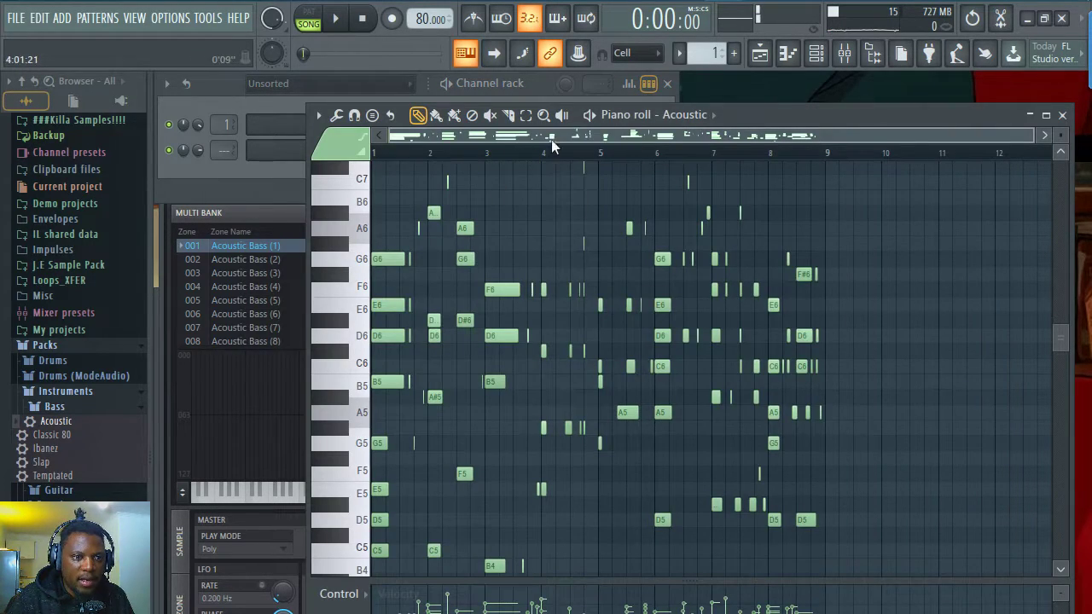
{"action": "double_click", "coordinate": [756, 118]}
{"action": "scroll", "coordinate": [515, 324], "scroll_direction": "down", "scroll_amount": 5}
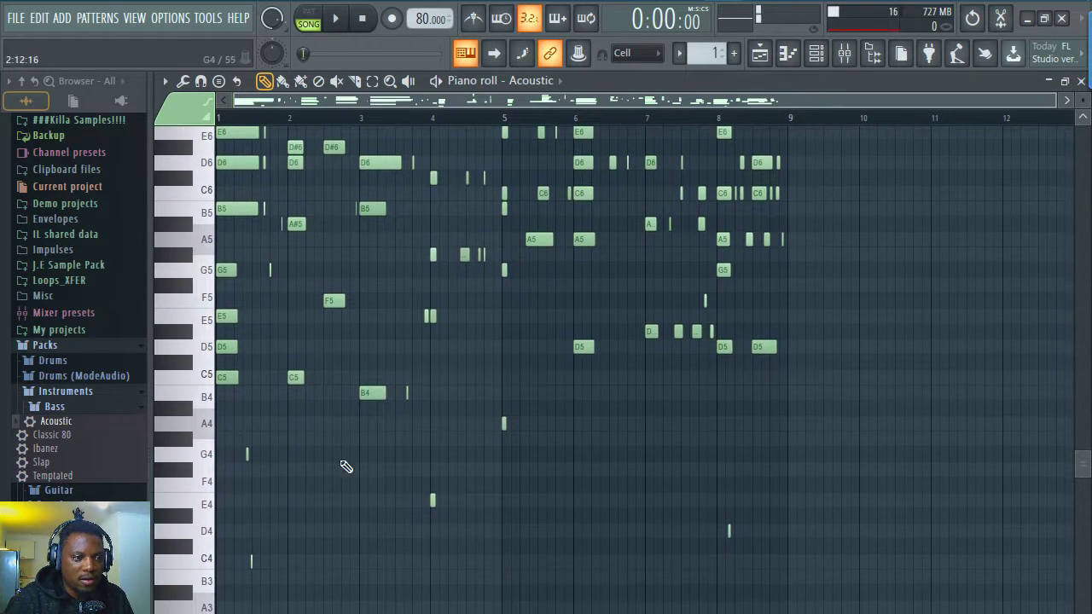
{"action": "scroll", "coordinate": [298, 298], "scroll_direction": "up", "scroll_amount": 3}
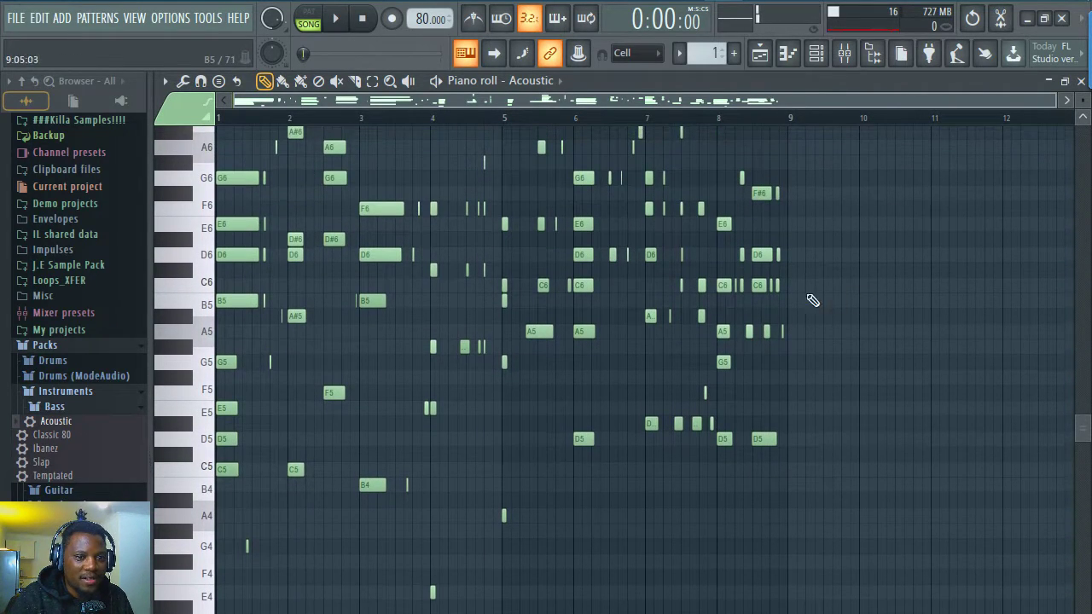
Delete all notes above G5 from the Acoustic bass part
{"action": "left_click_drag", "start_coordinate": [793, 314], "coordinate": [114, 104]}
{"action": "key", "text": "Delete"}
{"action": "scroll", "coordinate": [545, 246], "scroll_direction": "down", "scroll_amount": 6}
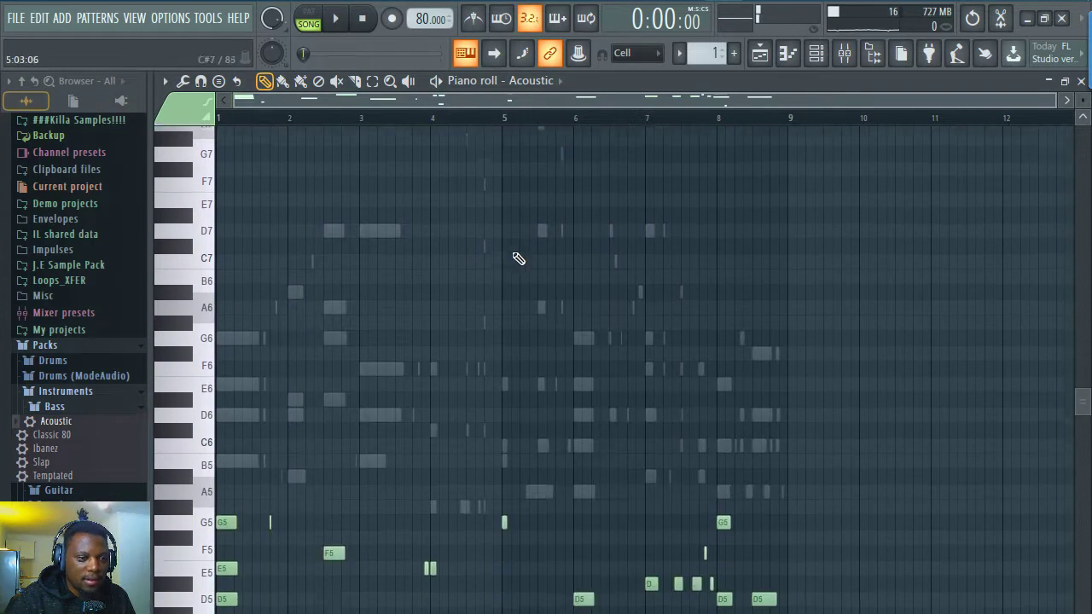
Delete the C5, D5 and E5 notes from the opening chord of the Acoustic bass part, keeping G5, and start playback
{"action": "scroll", "coordinate": [256, 145], "scroll_direction": "down", "scroll_amount": 3}
{"action": "scroll", "coordinate": [254, 126], "scroll_direction": "up", "scroll_amount": 5}
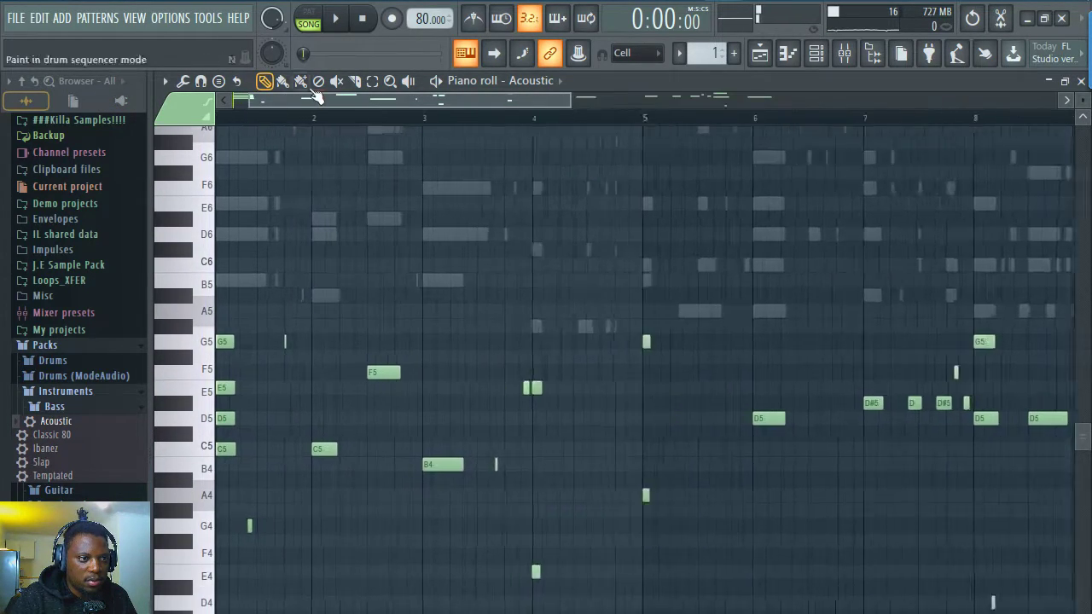
{"action": "scroll", "coordinate": [256, 127], "scroll_direction": "up", "scroll_amount": 3}
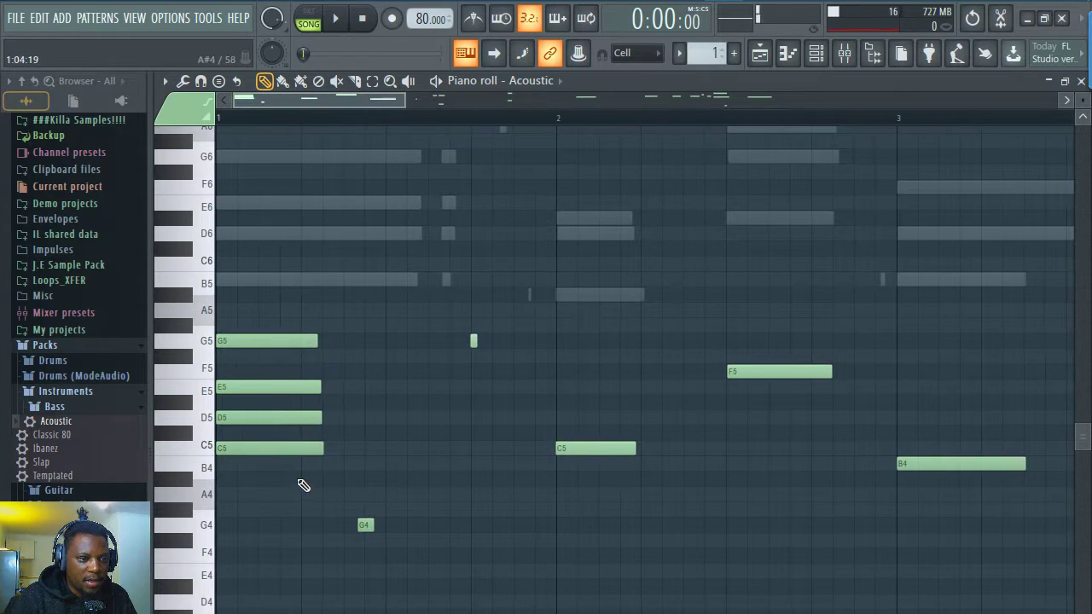
{"action": "right_click", "coordinate": [276, 417]}
{"action": "key", "text": "space"}
{"action": "right_click", "coordinate": [281, 387]}
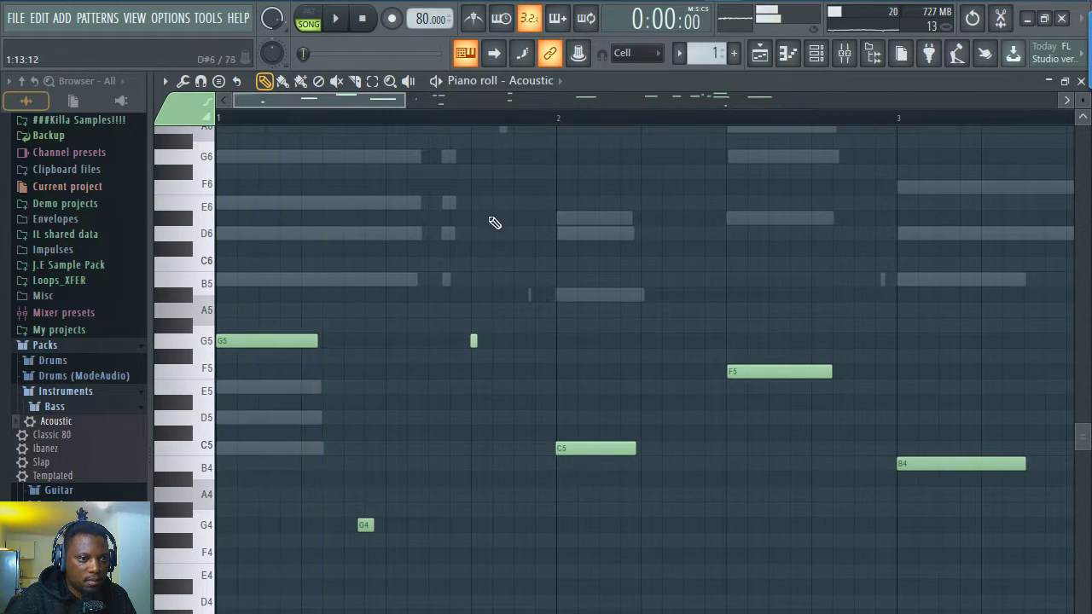
Try the Acoustic bass notes one octave higher, switch to pattern playback mode and return the notes to their original octave
{"action": "double_click", "coordinate": [638, 81]}
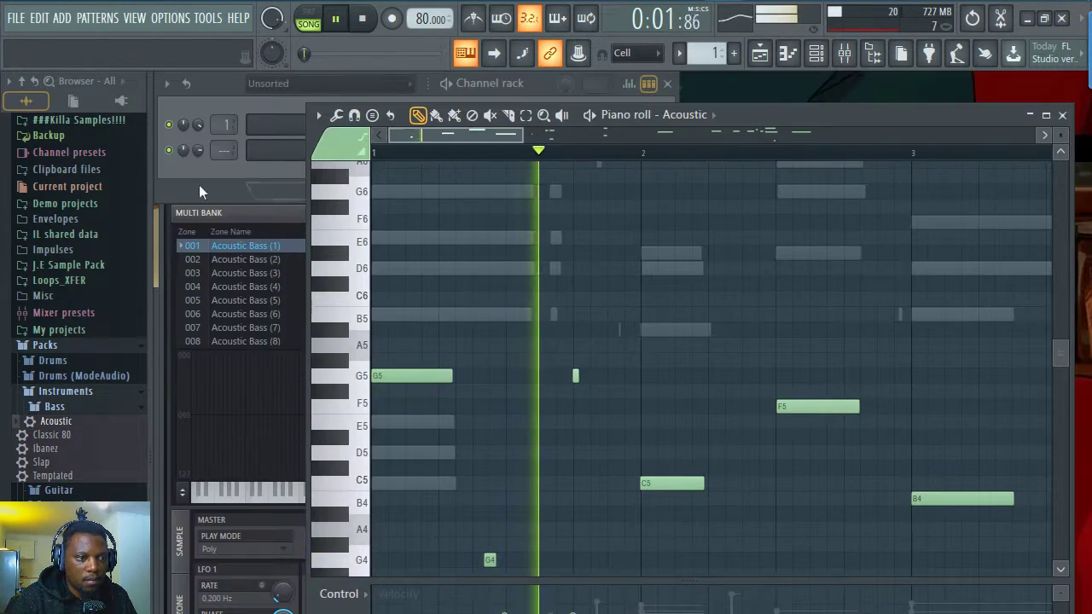
{"action": "left_click", "coordinate": [206, 154]}
{"action": "left_click", "coordinate": [866, 123]}
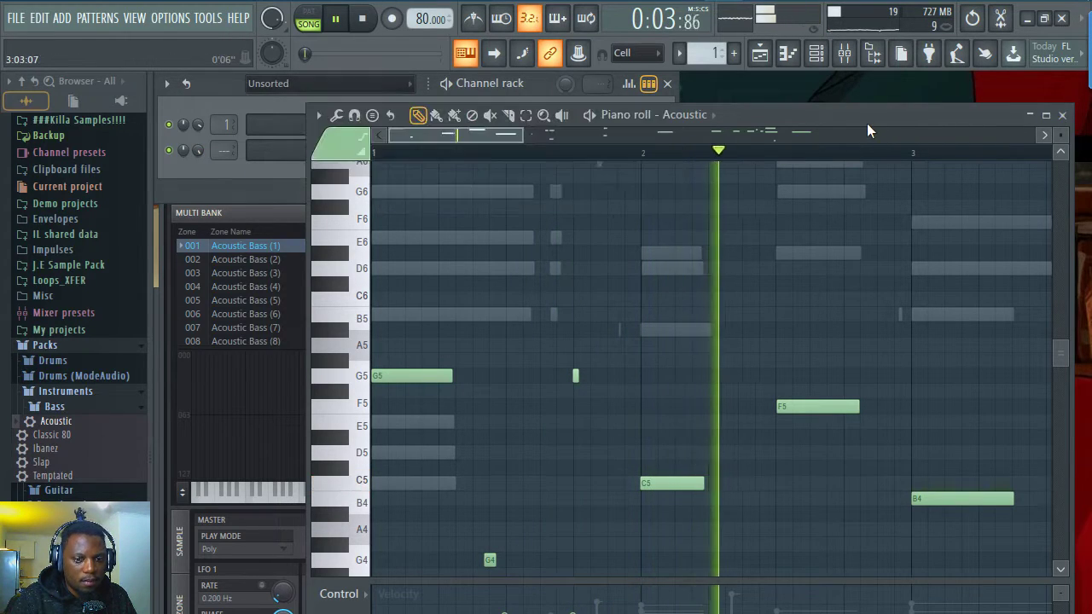
{"action": "key", "text": "ctrl+Up"}
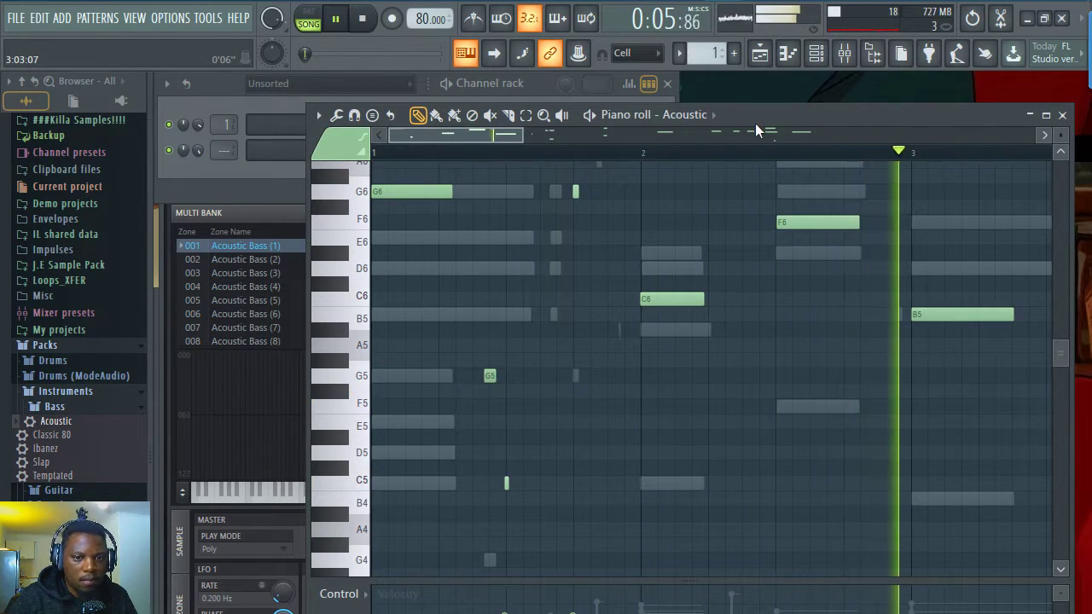
{"action": "left_click", "coordinate": [308, 17]}
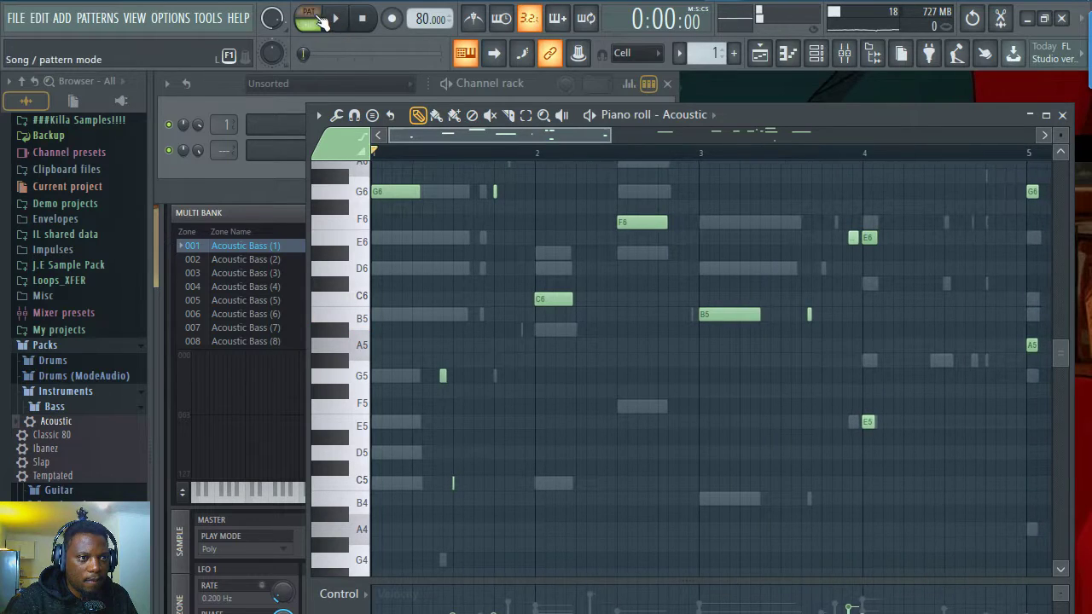
{"action": "key", "text": "space"}
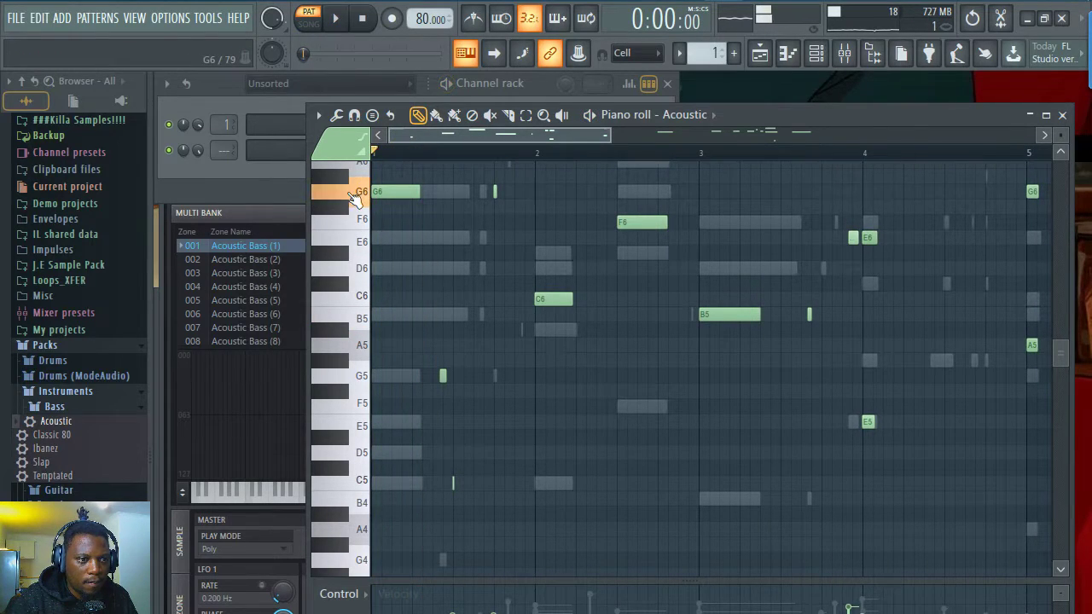
{"action": "key", "text": "ctrl+Down"}
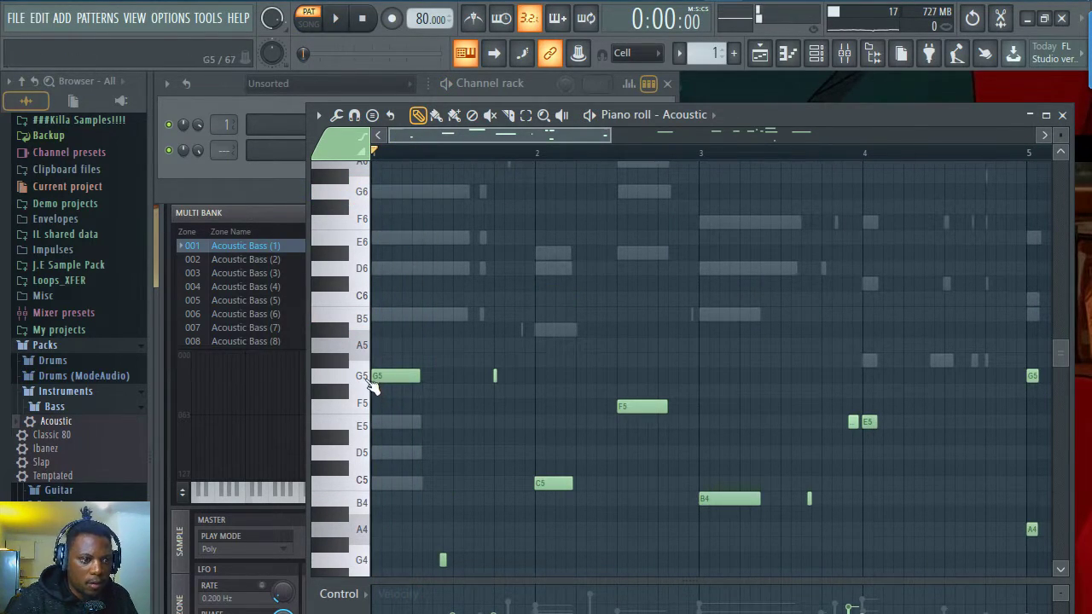
Transpose all Acoustic bass notes down one octave and audition the pattern
{"action": "key", "text": "ctrl+Down"}
{"action": "scroll", "coordinate": [365, 367], "scroll_direction": "down", "scroll_amount": 4}
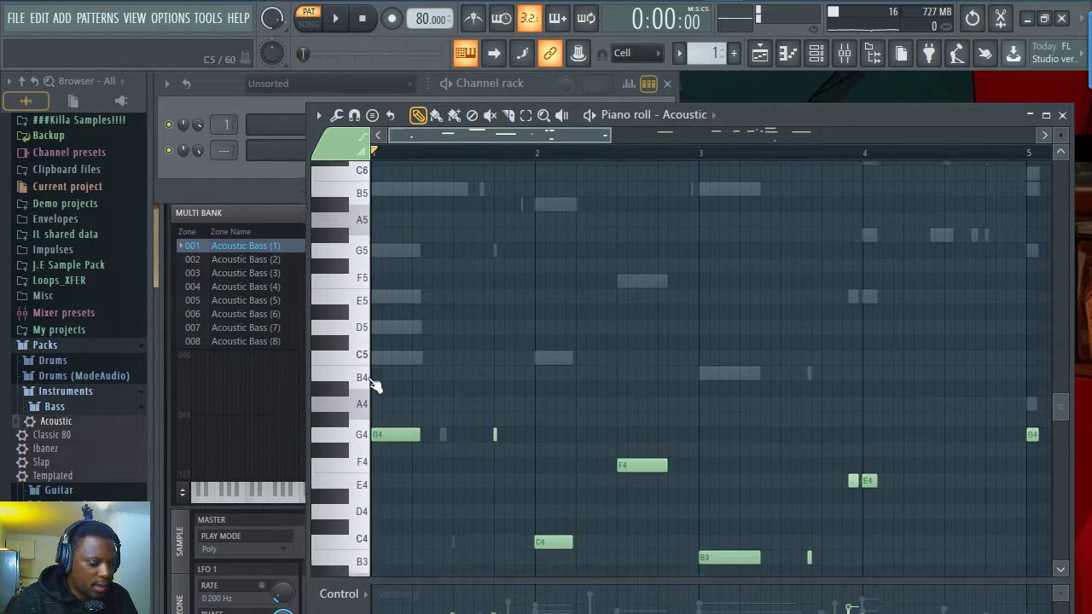
{"action": "key", "text": "space"}
{"action": "key", "text": "space"}
{"action": "key", "text": "space"}
{"action": "key", "text": "space"}
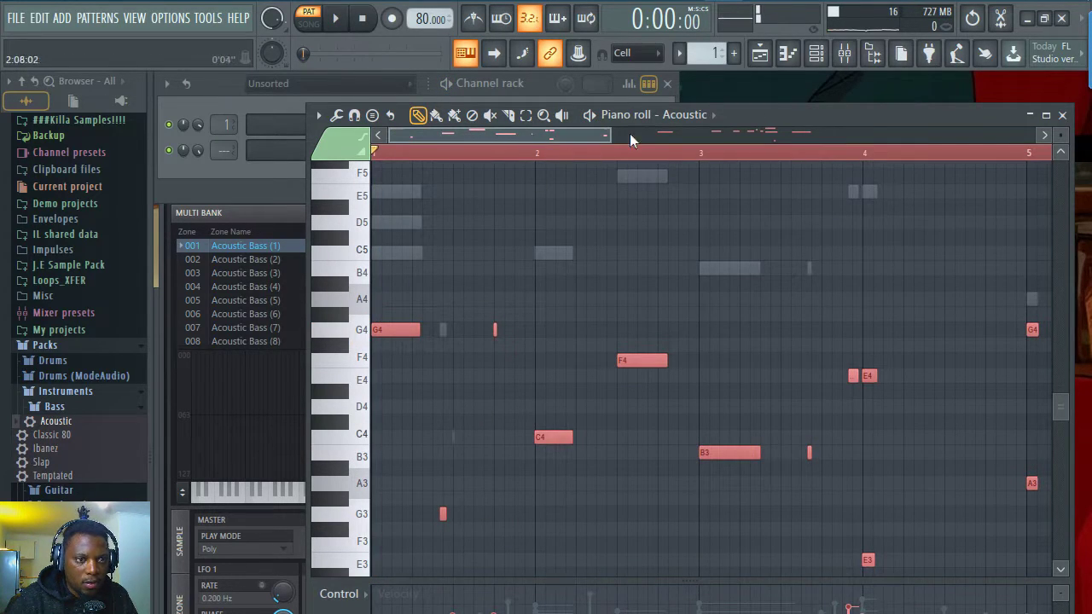
Maximize the piano roll, enlarge the velocity lane and level all Acoustic bass notes to the same velocity
{"action": "double_click", "coordinate": [721, 115]}
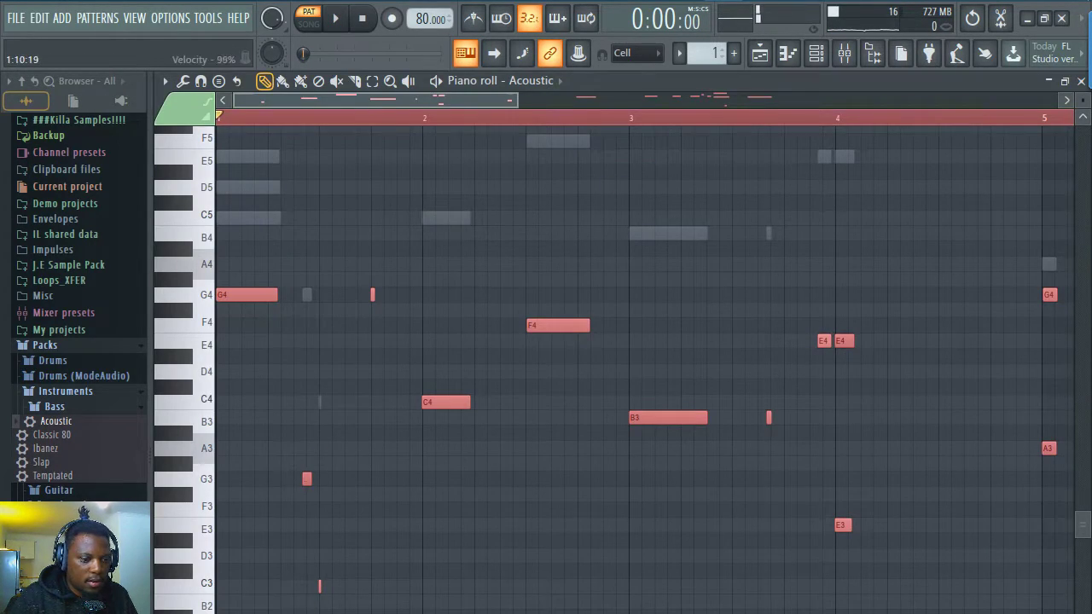
{"action": "left_click_drag", "start_coordinate": [351, 611], "coordinate": [348, 345]}
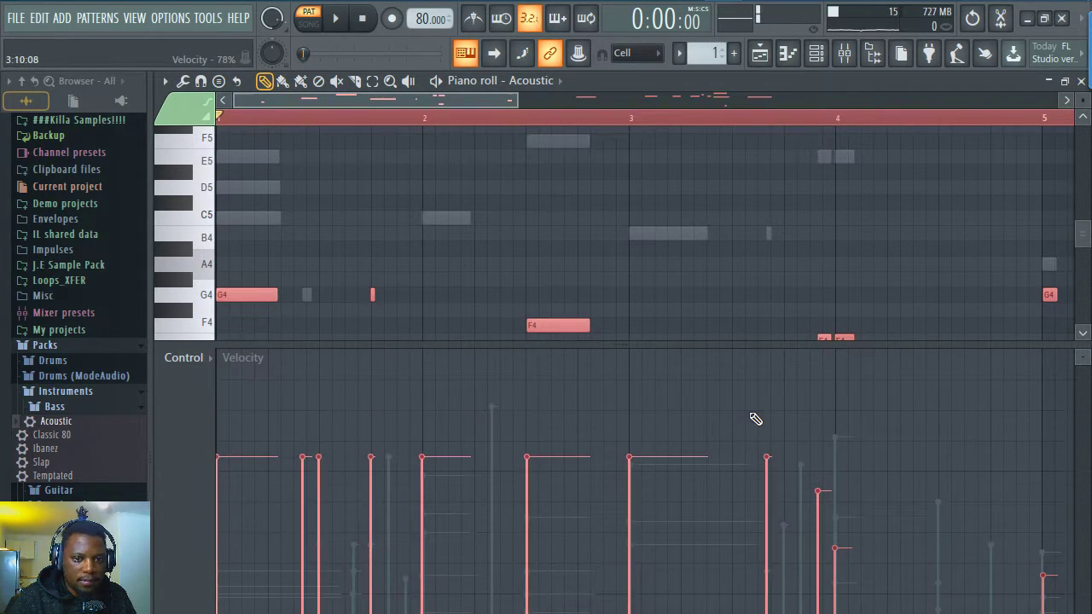
{"action": "scroll", "coordinate": [478, 118], "scroll_direction": "down", "scroll_amount": 5}
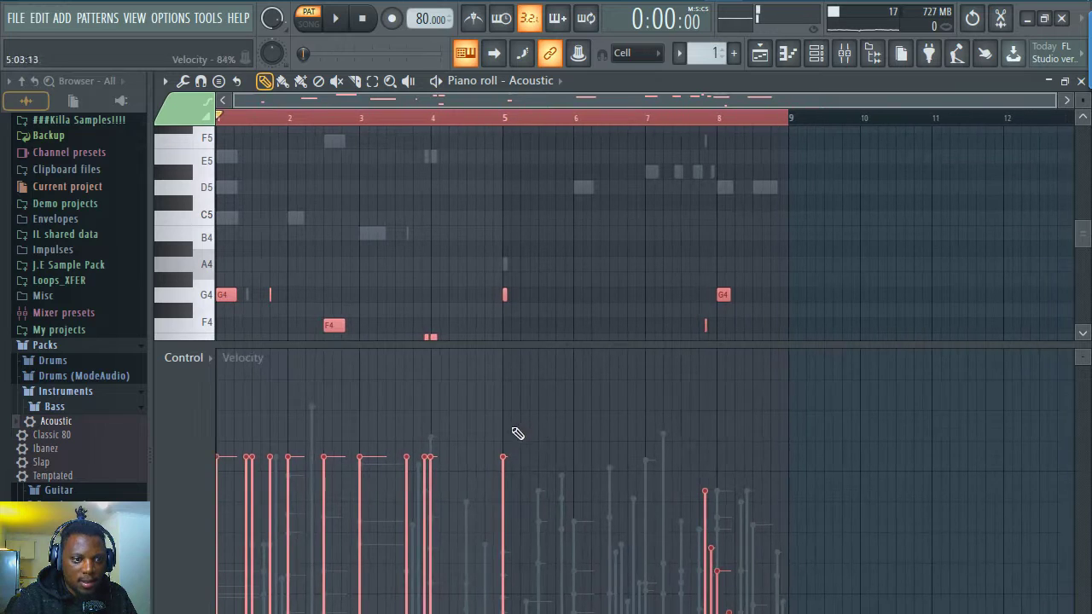
Play the bass pattern and shrink the velocity lane so the notes fill most of the maximized piano roll
{"action": "key", "text": "space"}
{"action": "double_click", "coordinate": [652, 83]}
{"action": "left_click", "coordinate": [342, 104]}
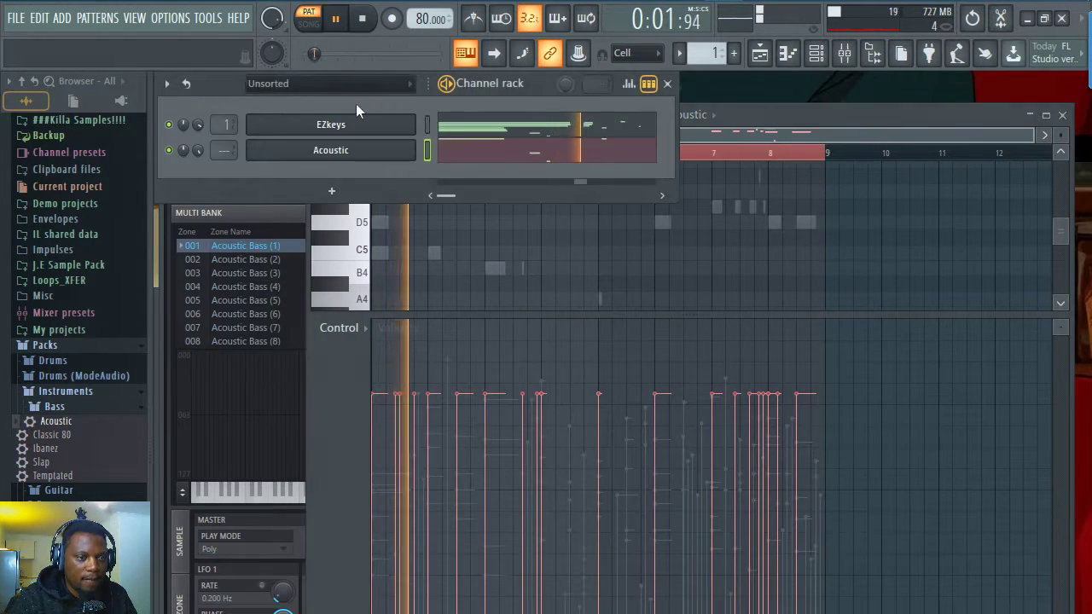
{"action": "left_click", "coordinate": [789, 120]}
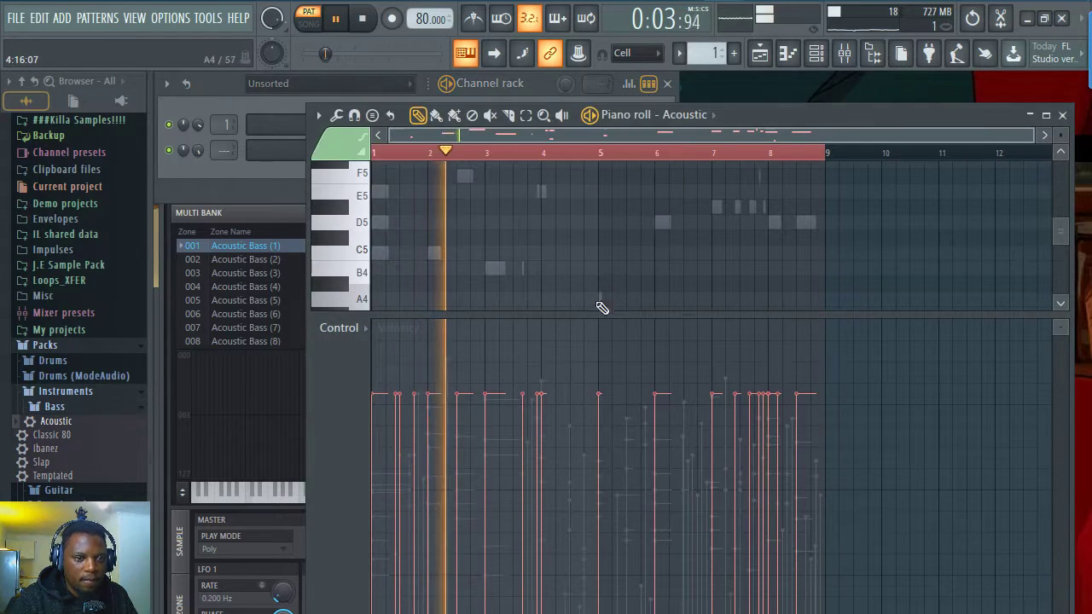
{"action": "left_click_drag", "start_coordinate": [600, 312], "coordinate": [599, 450]}
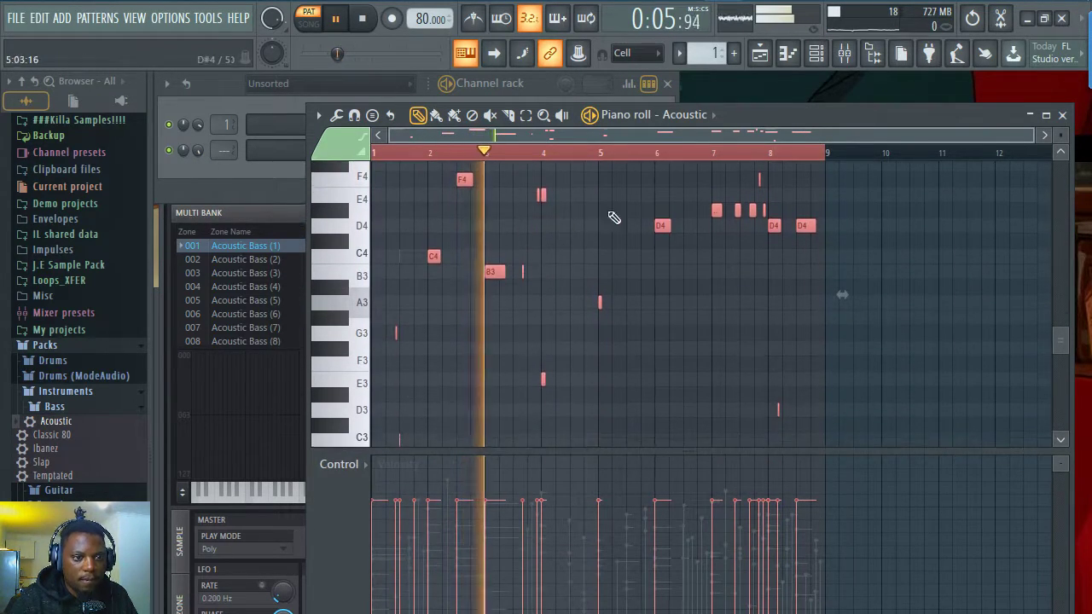
{"action": "double_click", "coordinate": [793, 117]}
{"action": "scroll", "coordinate": [478, 278], "scroll_direction": "up", "scroll_amount": 3}
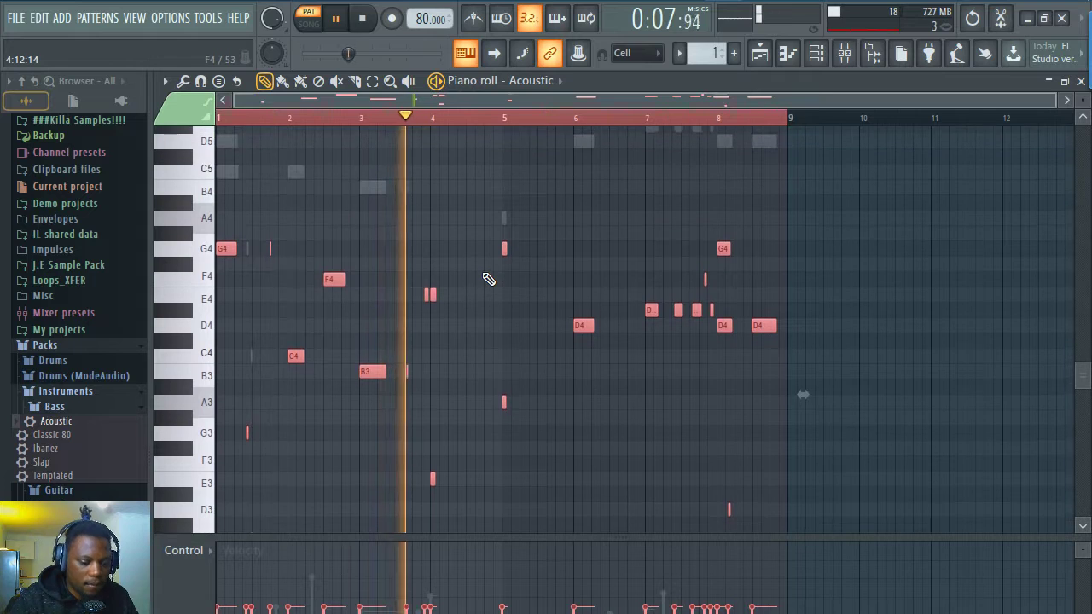
Transpose the Acoustic bass notes up one octave and delete the G5 note at bar 5 while the pattern plays
{"action": "key", "text": "ctrl+Up"}
{"action": "scroll", "coordinate": [480, 284], "scroll_direction": "up", "scroll_amount": 2}
{"action": "scroll", "coordinate": [511, 247], "scroll_direction": "up", "scroll_amount": 2}
{"action": "right_click", "coordinate": [503, 249]}
{"action": "scroll", "coordinate": [623, 120], "scroll_direction": "up", "scroll_amount": 4}
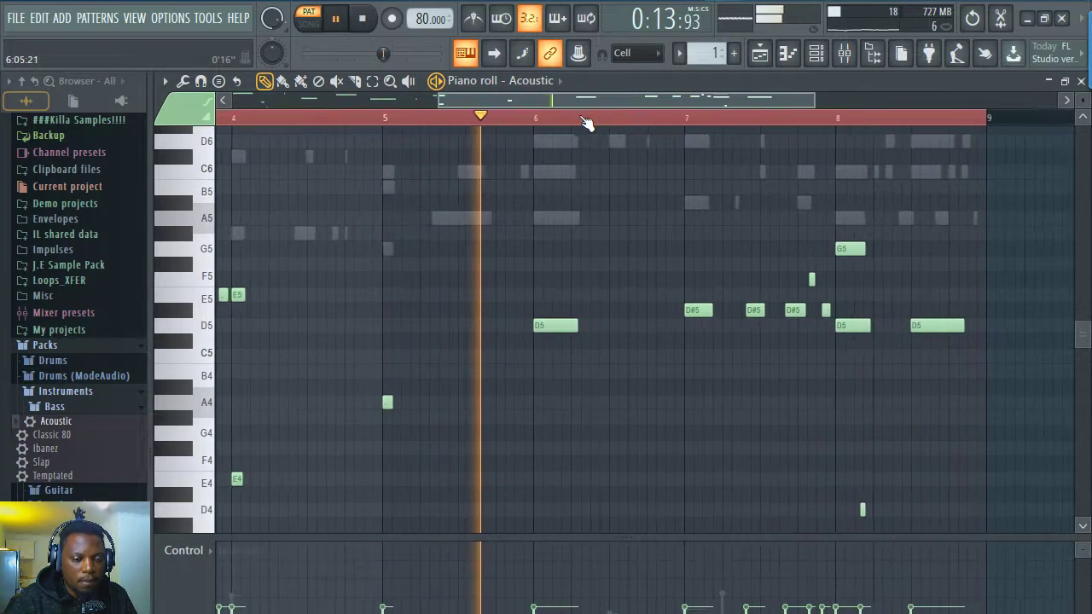
{"action": "scroll", "coordinate": [587, 122], "scroll_direction": "down", "scroll_amount": 4}
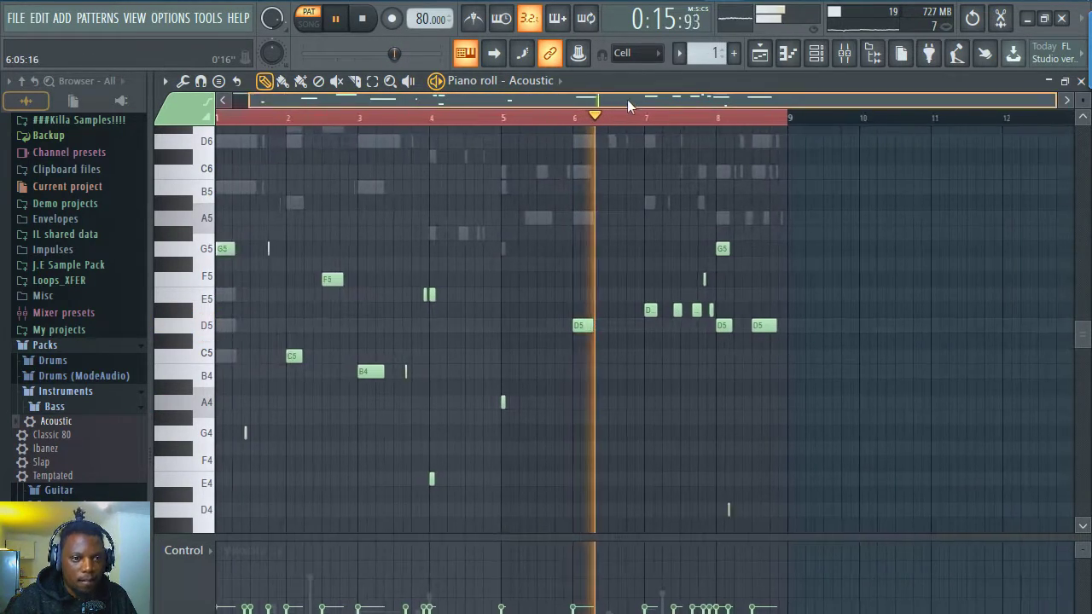
{"action": "scroll", "coordinate": [631, 119], "scroll_direction": "up", "scroll_amount": 1}
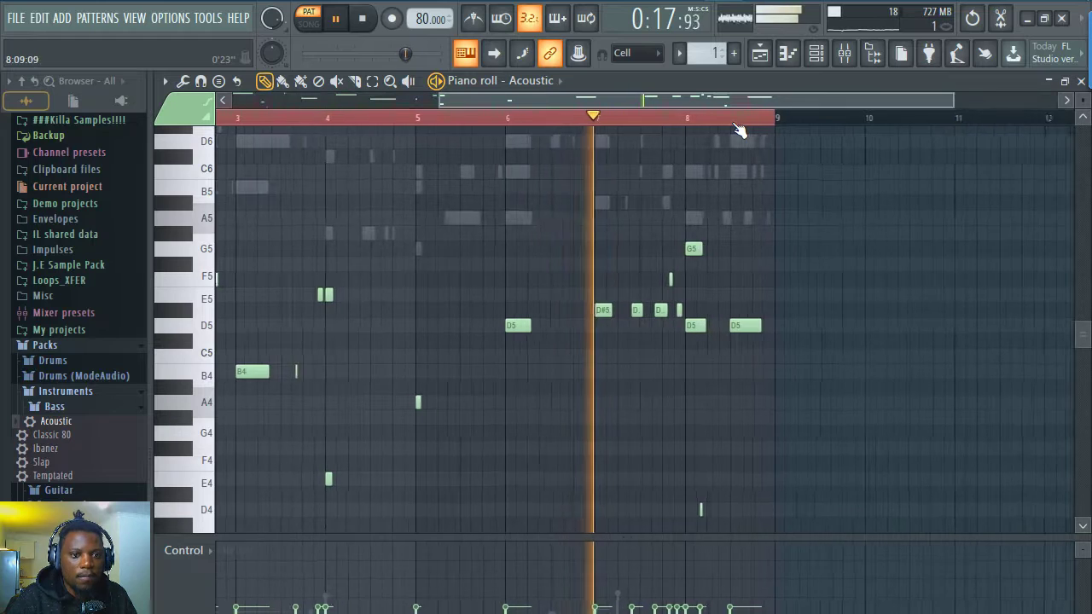
{"action": "scroll", "coordinate": [739, 128], "scroll_direction": "up", "scroll_amount": 1}
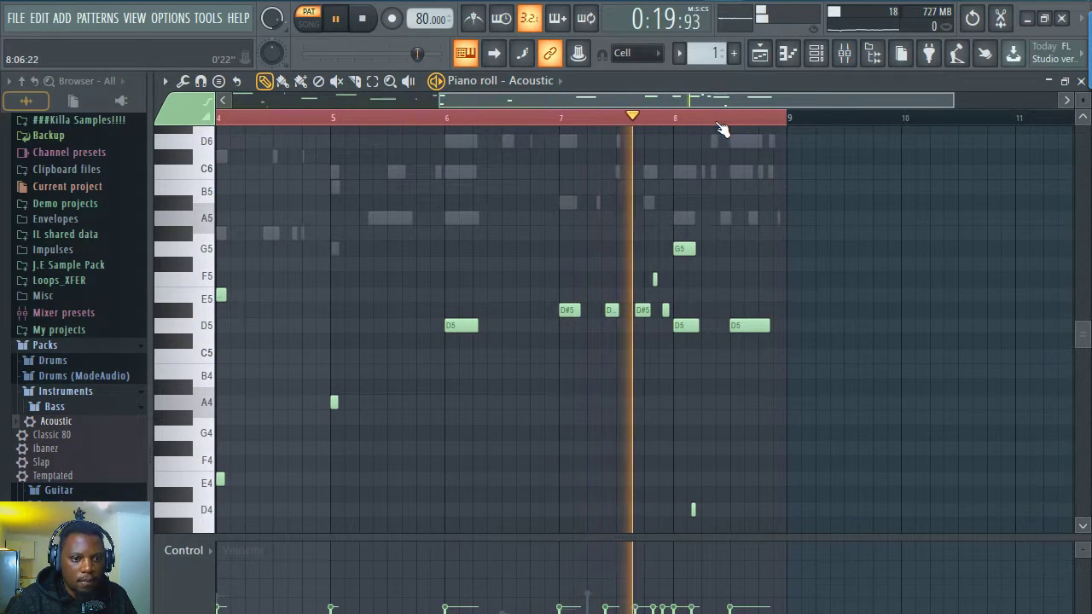
Open the playlist, switch playback to song mode and play the arrangement with the playlist maximized
{"action": "double_click", "coordinate": [678, 81]}
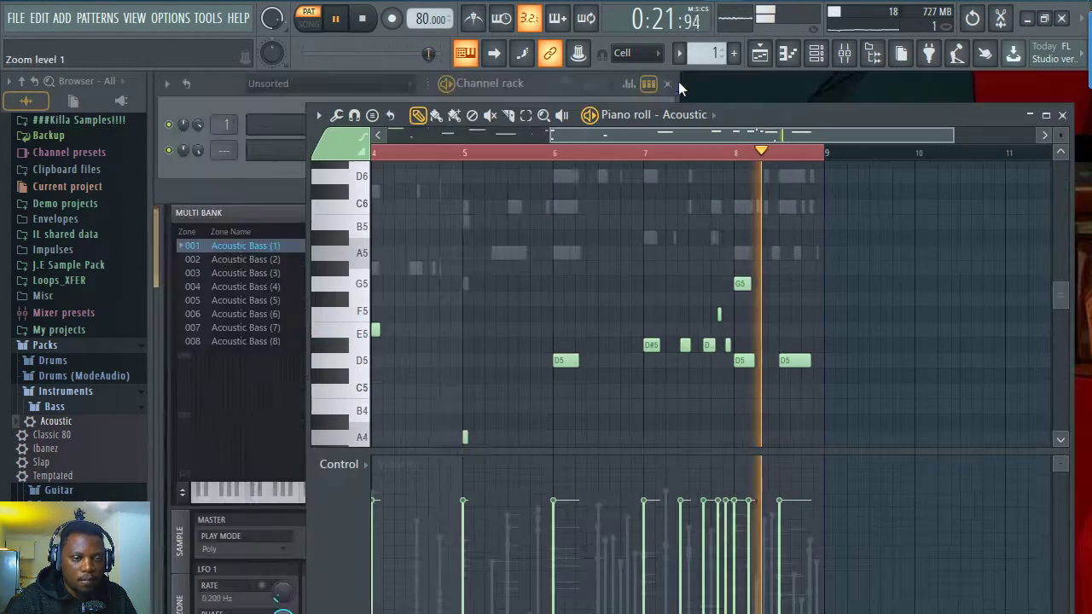
{"action": "left_click", "coordinate": [494, 86]}
{"action": "left_click", "coordinate": [762, 57]}
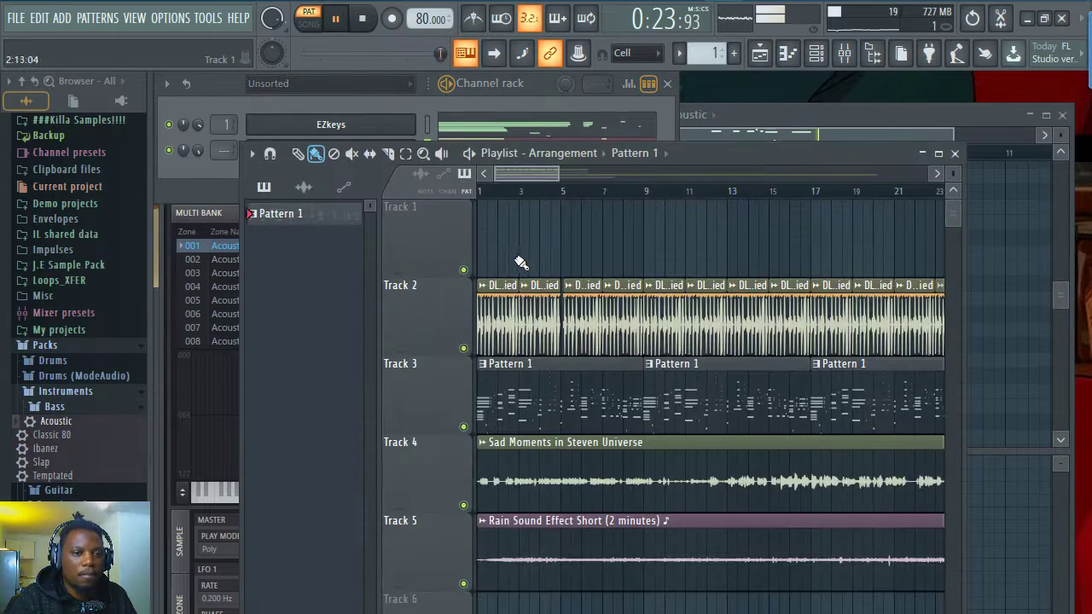
{"action": "scroll", "coordinate": [551, 199], "scroll_direction": "down", "scroll_amount": 2}
{"action": "key", "text": "space"}
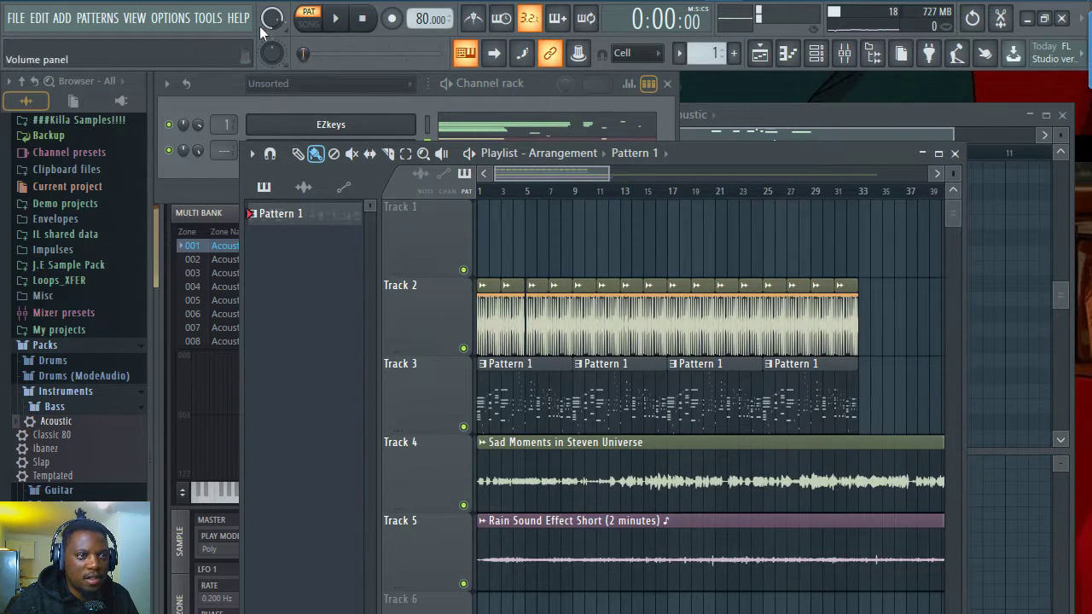
{"action": "key", "text": "space"}
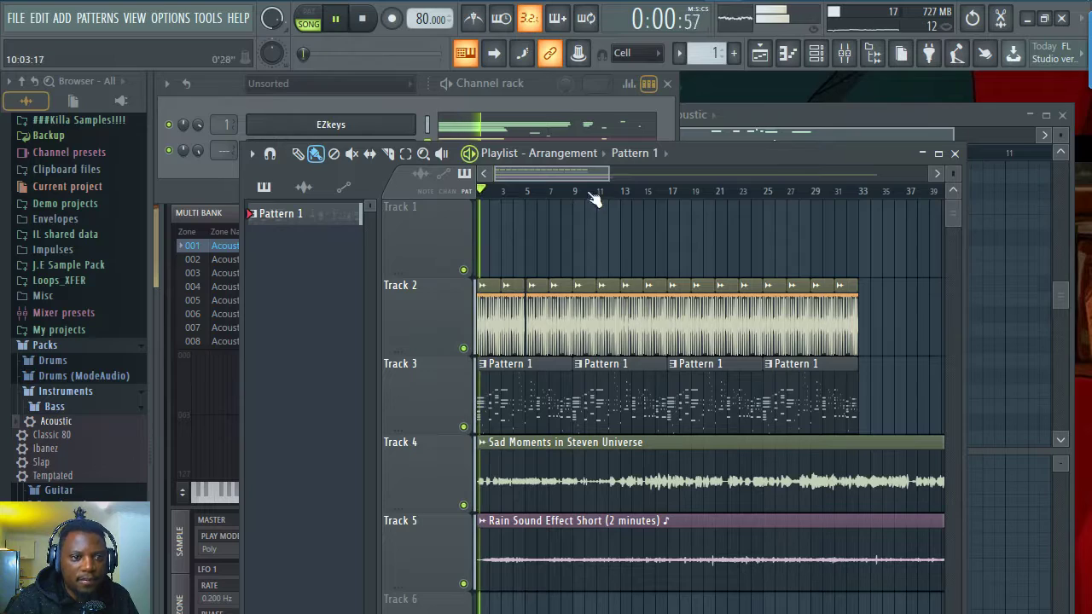
{"action": "double_click", "coordinate": [698, 156]}
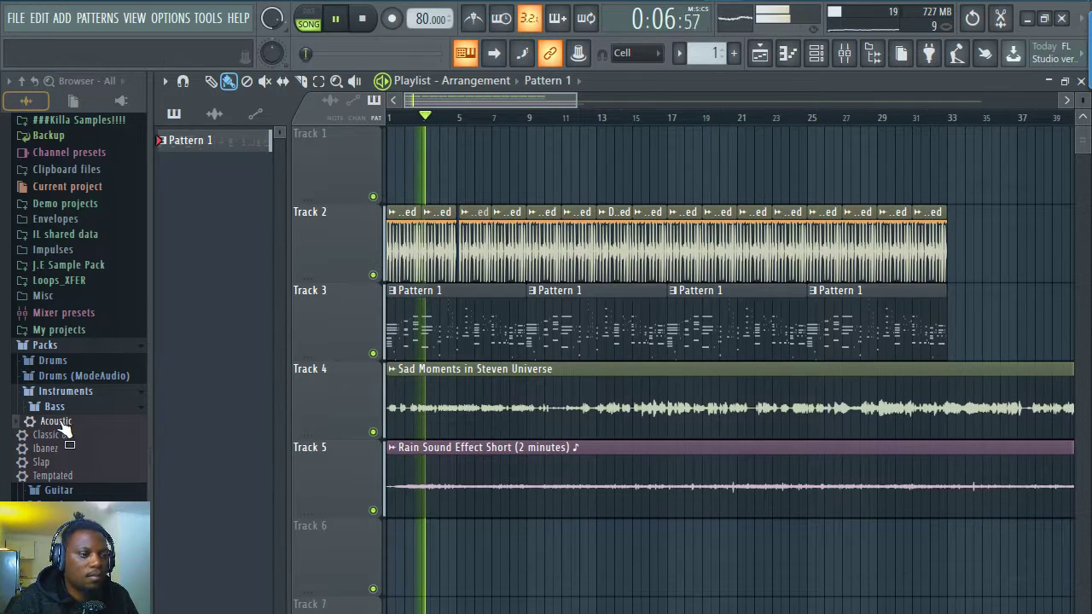
Collapse the Instruments pack and show the mixer below the playlist with a reduced playlist track height
{"action": "left_click", "coordinate": [69, 392]}
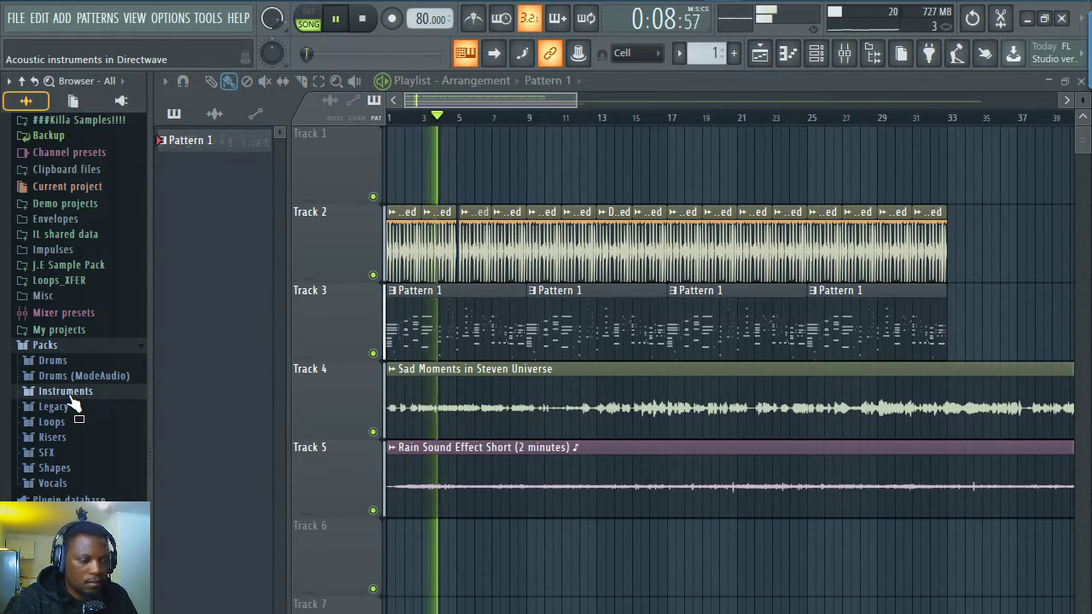
{"action": "scroll", "coordinate": [444, 118], "scroll_direction": "up", "scroll_amount": 3}
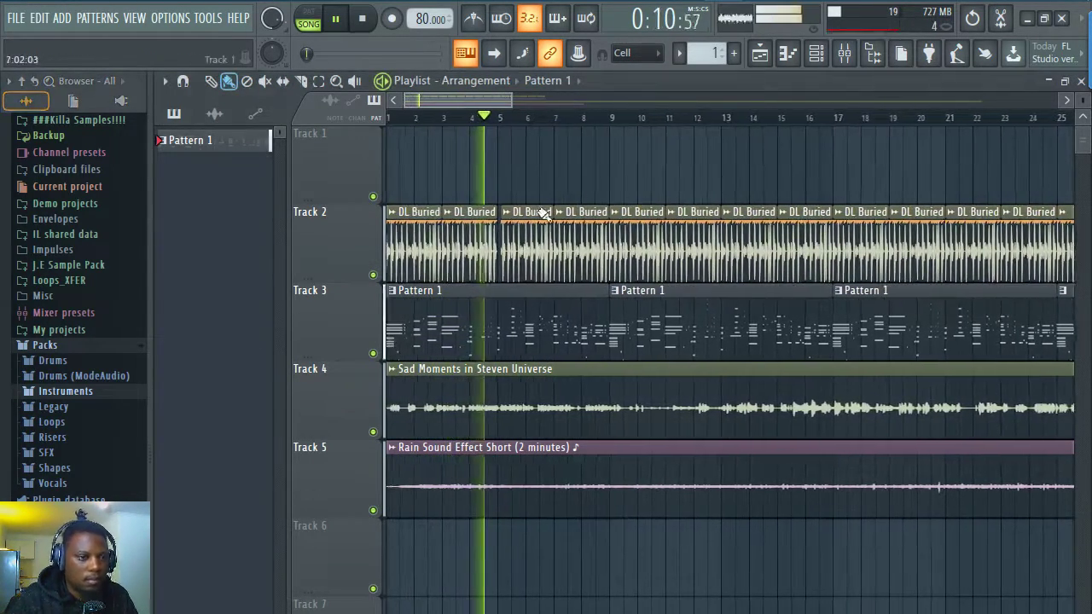
{"action": "left_click", "coordinate": [844, 53]}
{"action": "left_click_drag", "start_coordinate": [516, 305], "coordinate": [561, 406]}
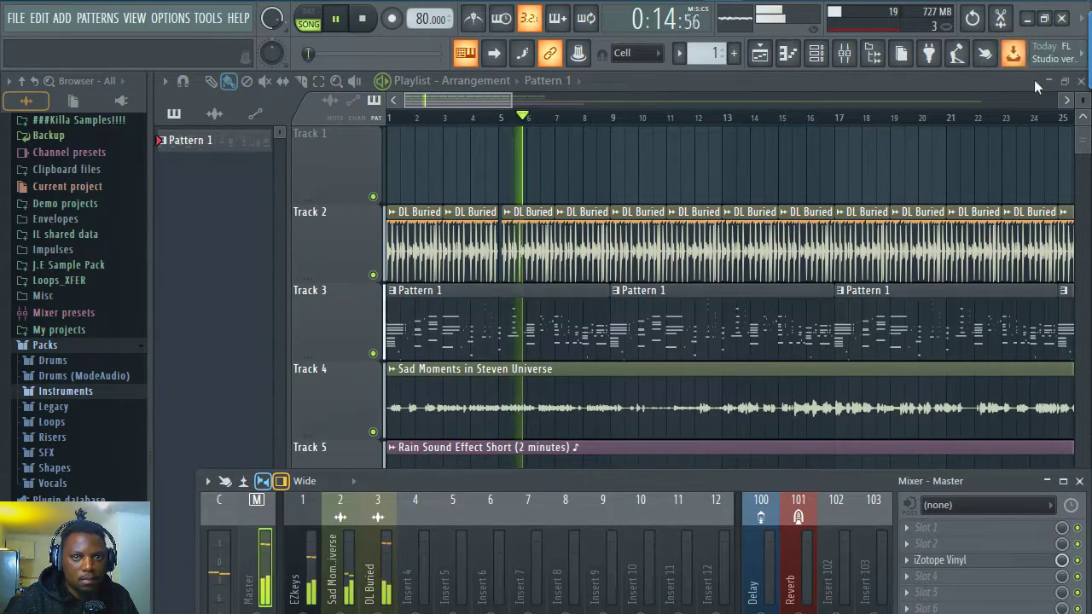
{"action": "left_click_drag", "start_coordinate": [1081, 99], "coordinate": [1082, 109]}
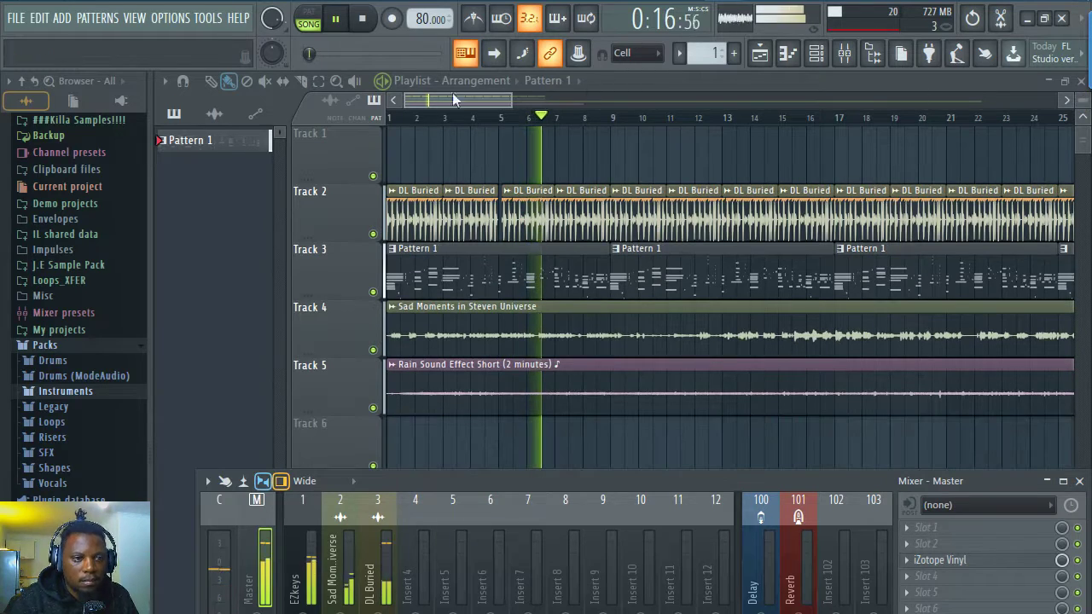
Open Pattern 1's EZkeys notes in a widened piano roll, select the Paint tool and examine the chords across all bars
{"action": "double_click", "coordinate": [522, 292]}
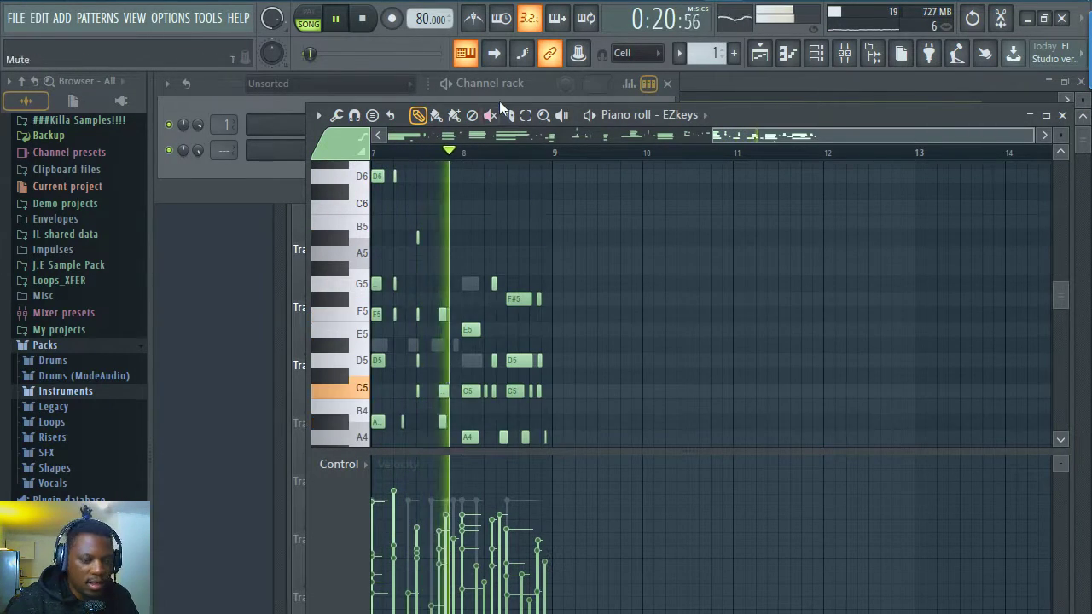
{"action": "left_click_drag", "start_coordinate": [779, 137], "coordinate": [183, 610]}
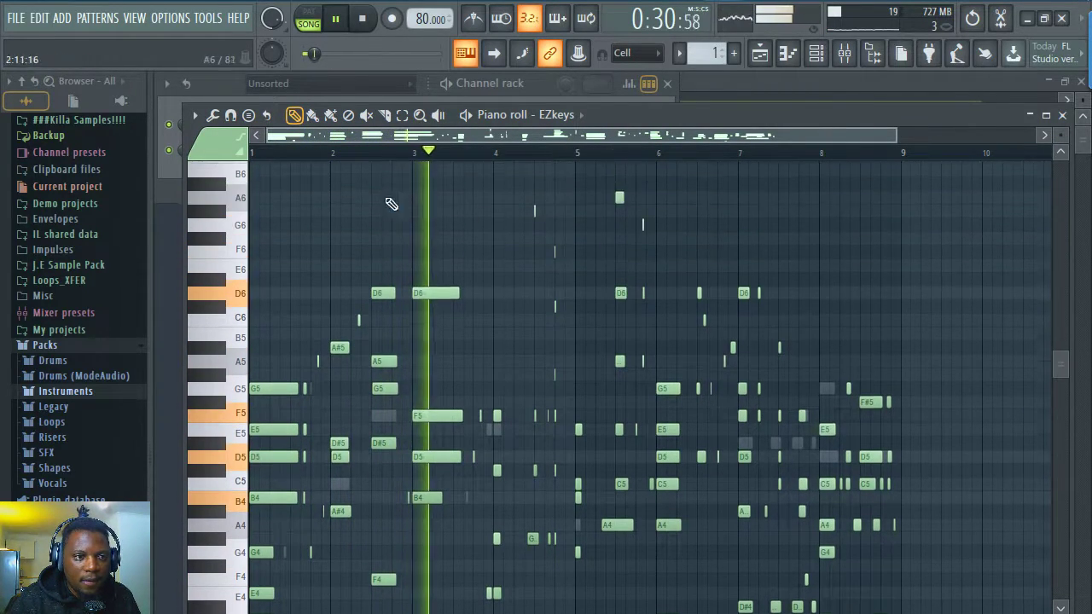
{"action": "scroll", "coordinate": [404, 205], "scroll_direction": "up", "scroll_amount": 5}
{"action": "left_click", "coordinate": [312, 114]}
{"action": "scroll", "coordinate": [530, 225], "scroll_direction": "up", "scroll_amount": 5}
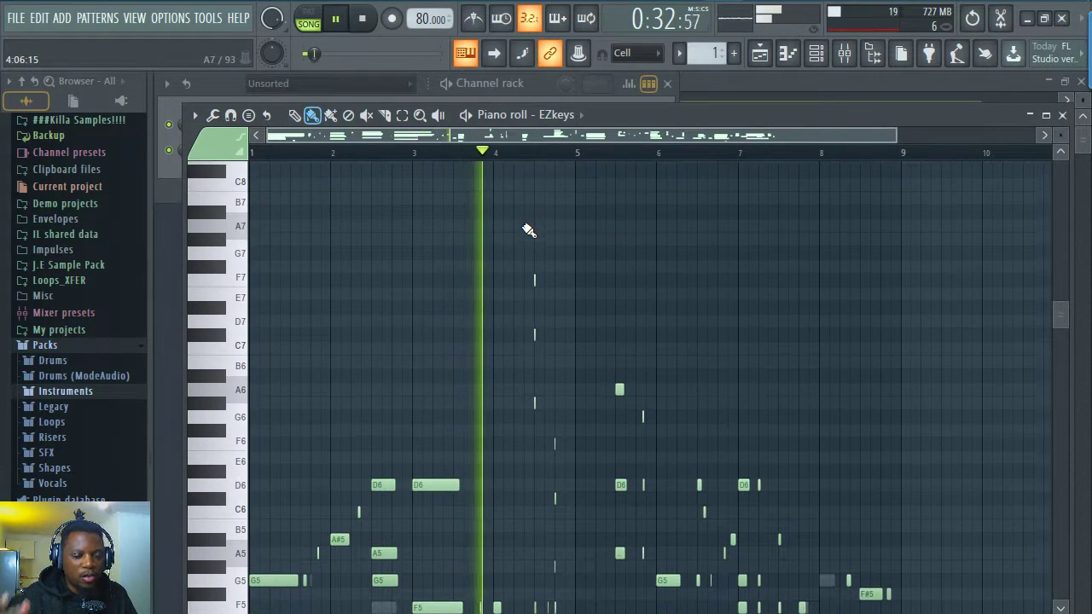
{"action": "scroll", "coordinate": [529, 230], "scroll_direction": "down", "scroll_amount": 7}
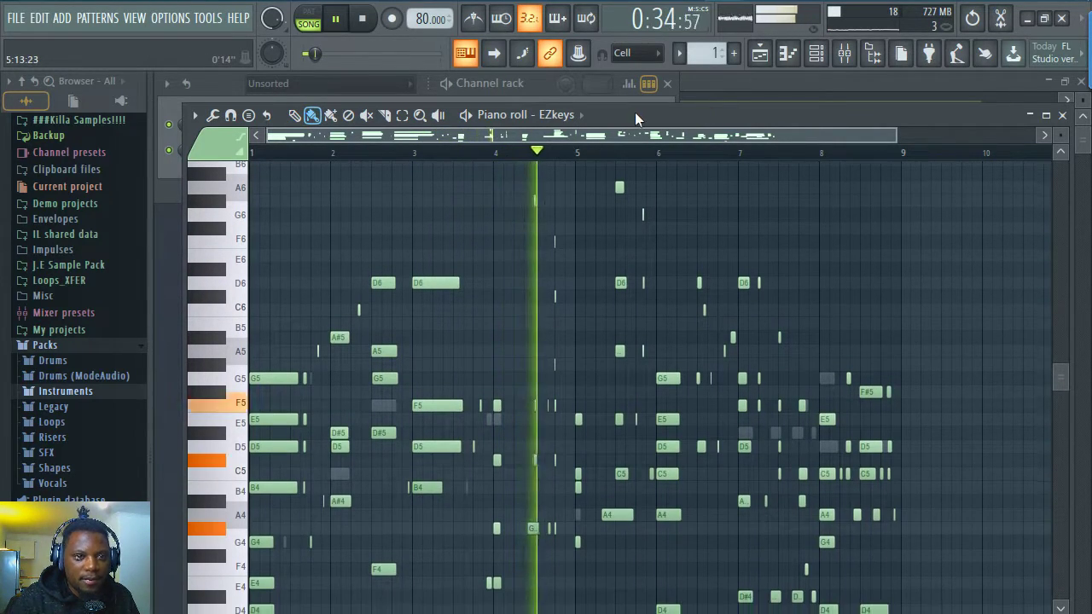
Leave the piano roll for the playlist, play the arrangement and increase the playlist track height
{"action": "left_click", "coordinate": [234, 103]}
{"action": "left_click", "coordinate": [778, 80]}
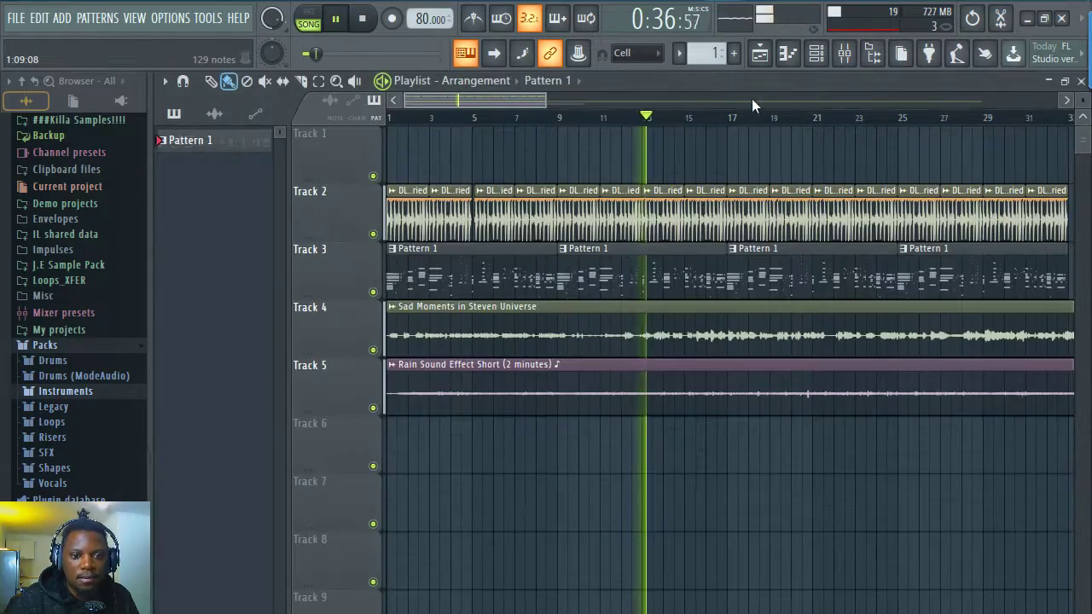
{"action": "scroll", "coordinate": [526, 130], "scroll_direction": "down", "scroll_amount": 5}
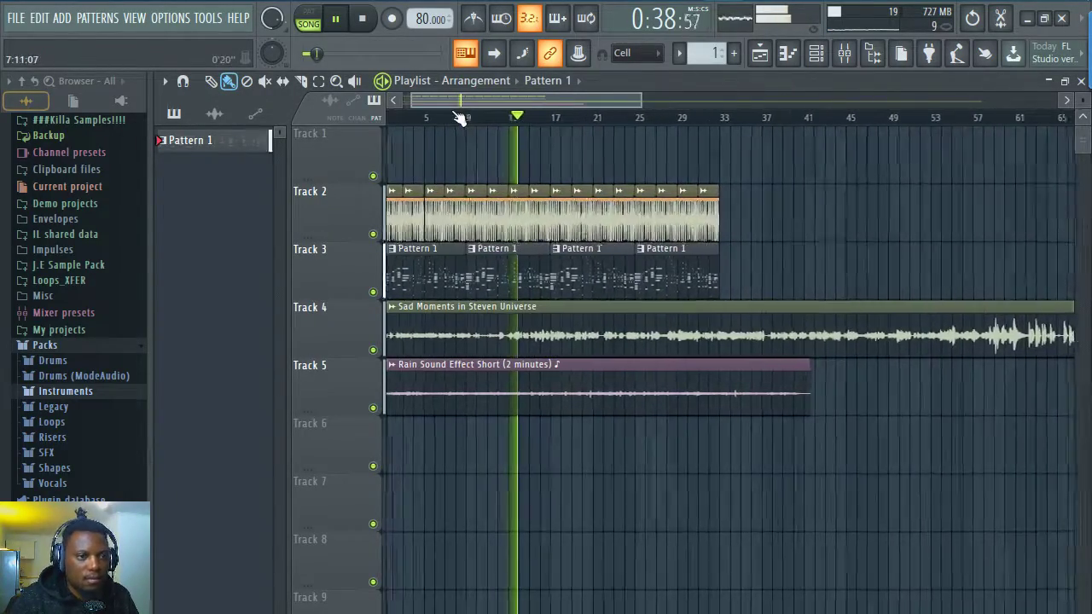
{"action": "scroll", "coordinate": [446, 119], "scroll_direction": "up", "scroll_amount": 4}
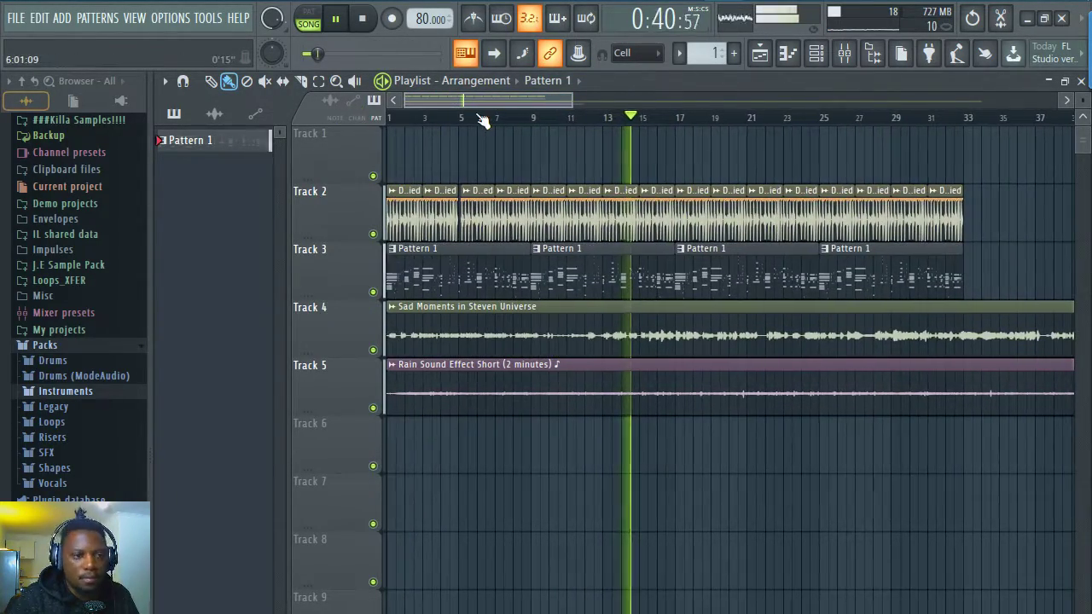
{"action": "left_click_drag", "start_coordinate": [1081, 99], "coordinate": [1080, 100]}
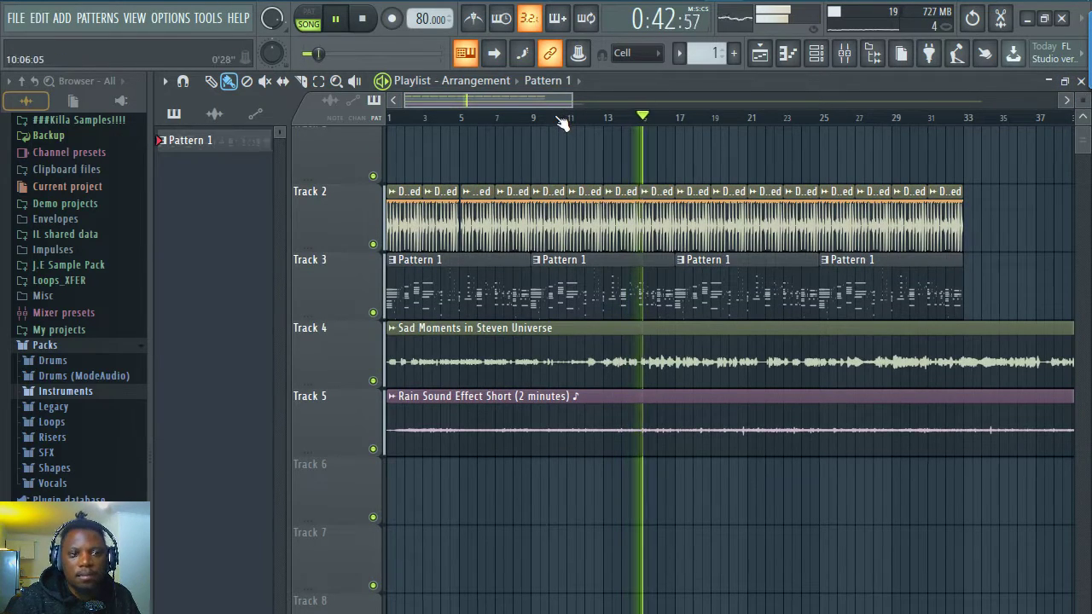
{"action": "scroll", "coordinate": [563, 124], "scroll_direction": "down", "scroll_amount": 1}
{"action": "key", "text": "space"}
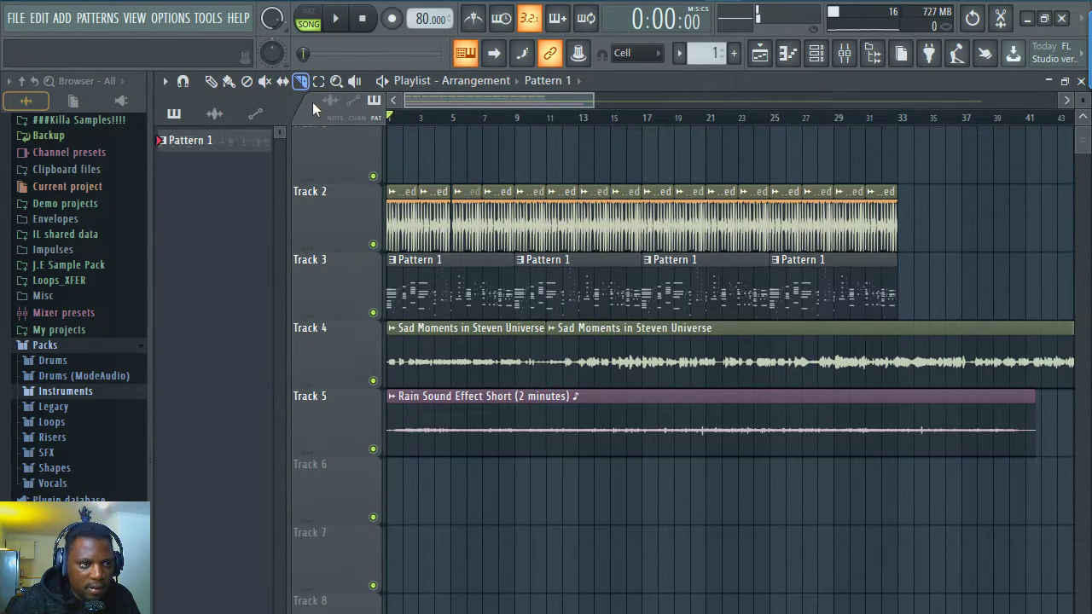
Delete the Sad Moments in Steven Universe section after bar 11 and shorten the remaining clip to end at bar 5
{"action": "right_click", "coordinate": [633, 365]}
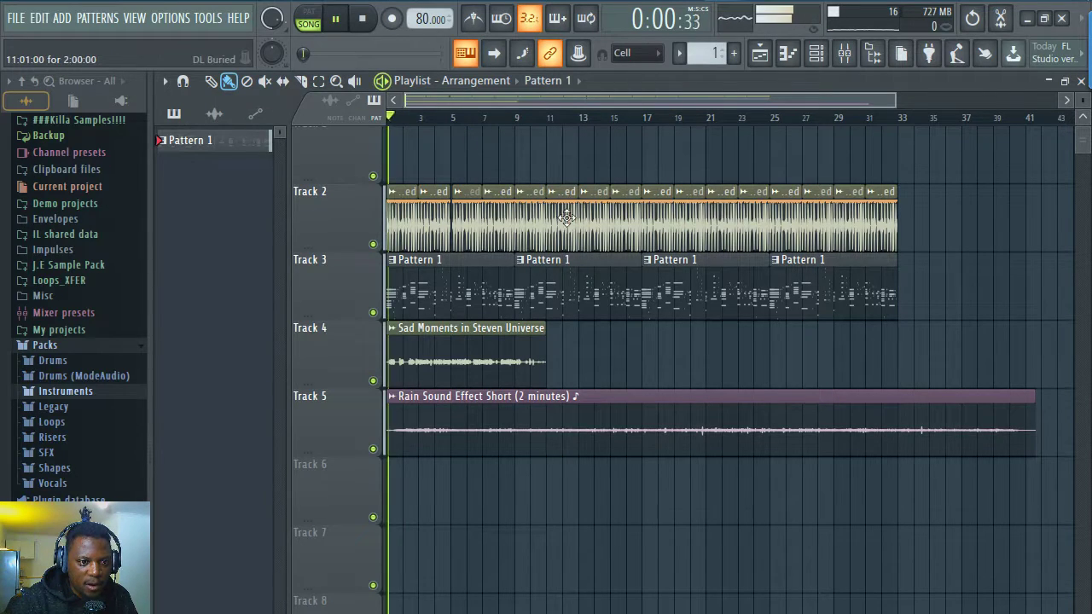
{"action": "scroll", "coordinate": [438, 106], "scroll_direction": "up", "scroll_amount": 4}
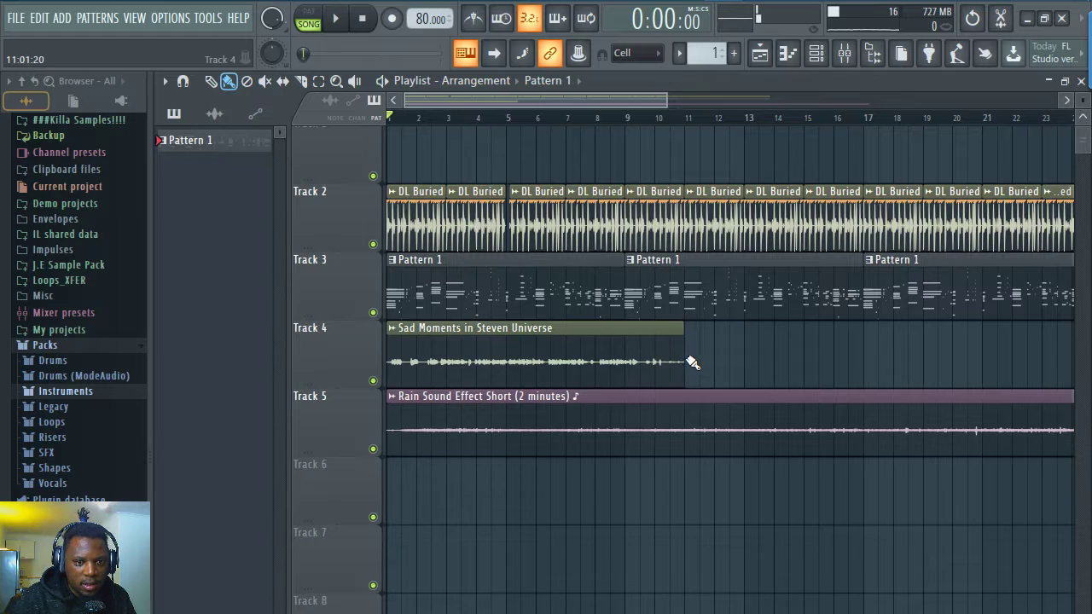
{"action": "left_click_drag", "start_coordinate": [683, 359], "coordinate": [502, 358]}
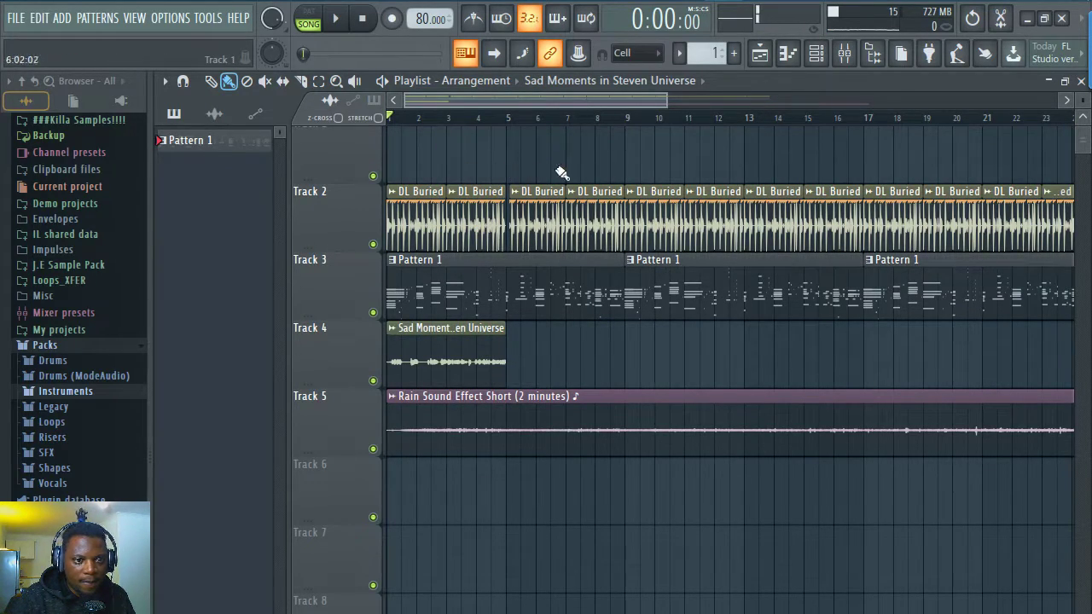
Delete the DL Buried drum clips before bar 5 and cut off the rain clip's tail after bar 33
{"action": "right_click", "coordinate": [444, 222]}
{"action": "key", "text": "space"}
{"action": "scroll", "coordinate": [444, 117], "scroll_direction": "up", "scroll_amount": 2}
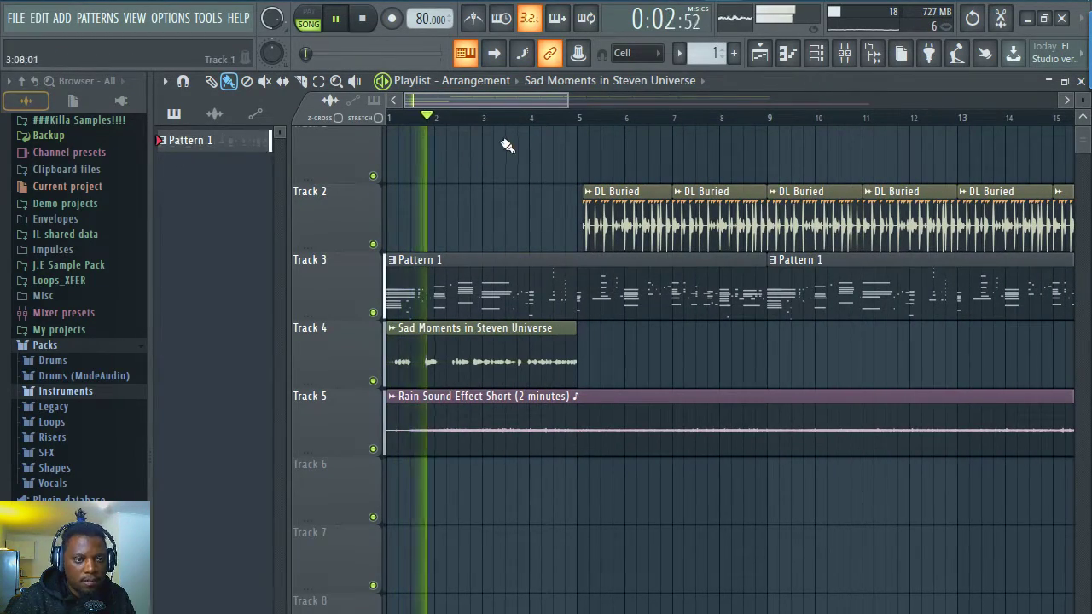
{"action": "scroll", "coordinate": [501, 127], "scroll_direction": "down", "scroll_amount": 5}
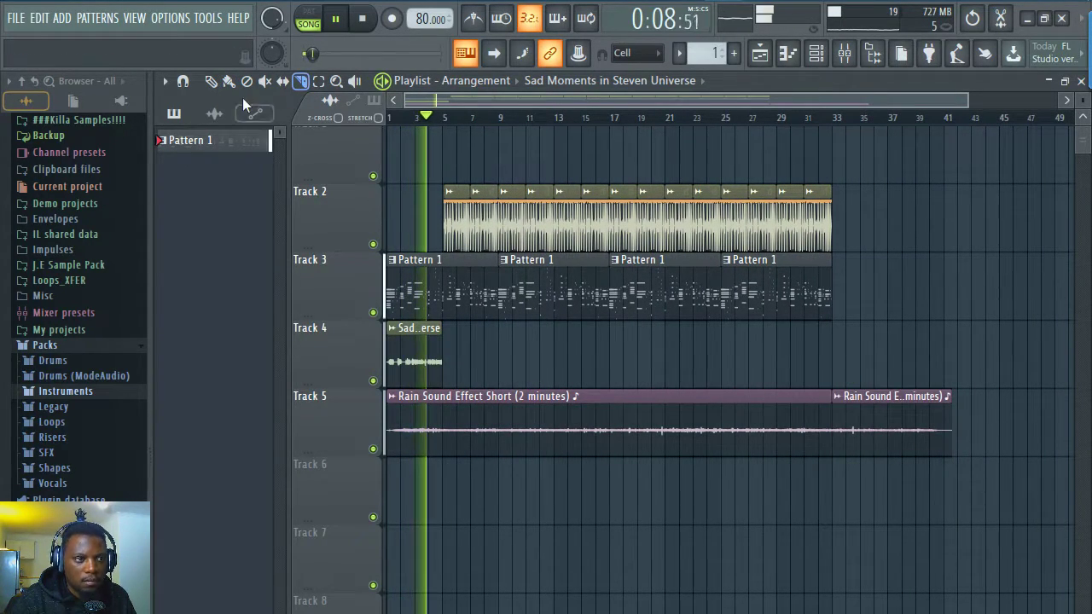
{"action": "right_click", "coordinate": [878, 428]}
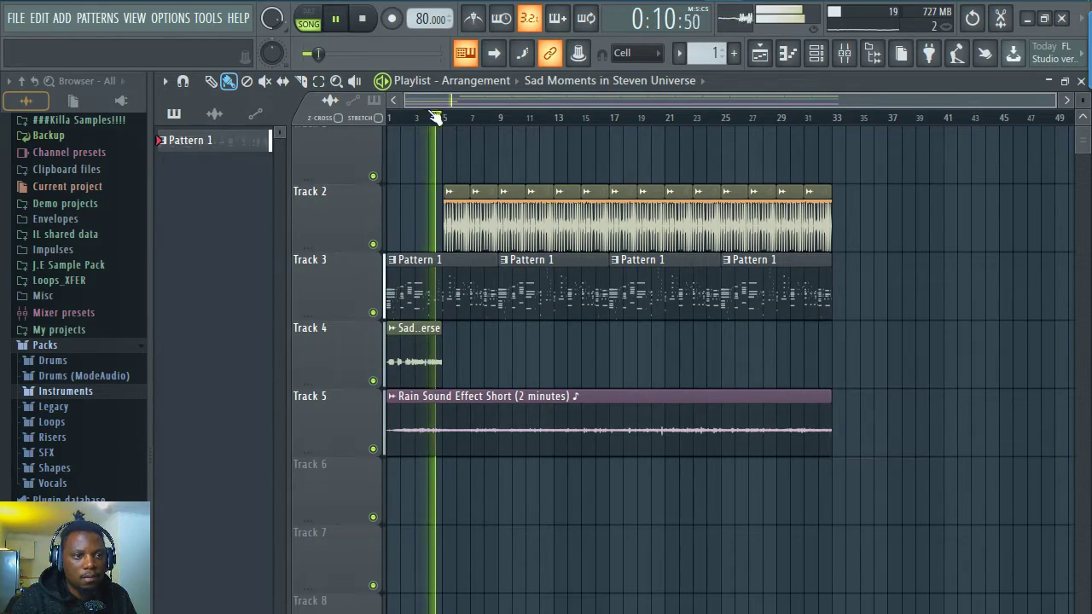
Play the drum entrance, stop playback and extend the first DL Buried clip's start back to bar 5
{"action": "scroll", "coordinate": [430, 113], "scroll_direction": "up", "scroll_amount": 4}
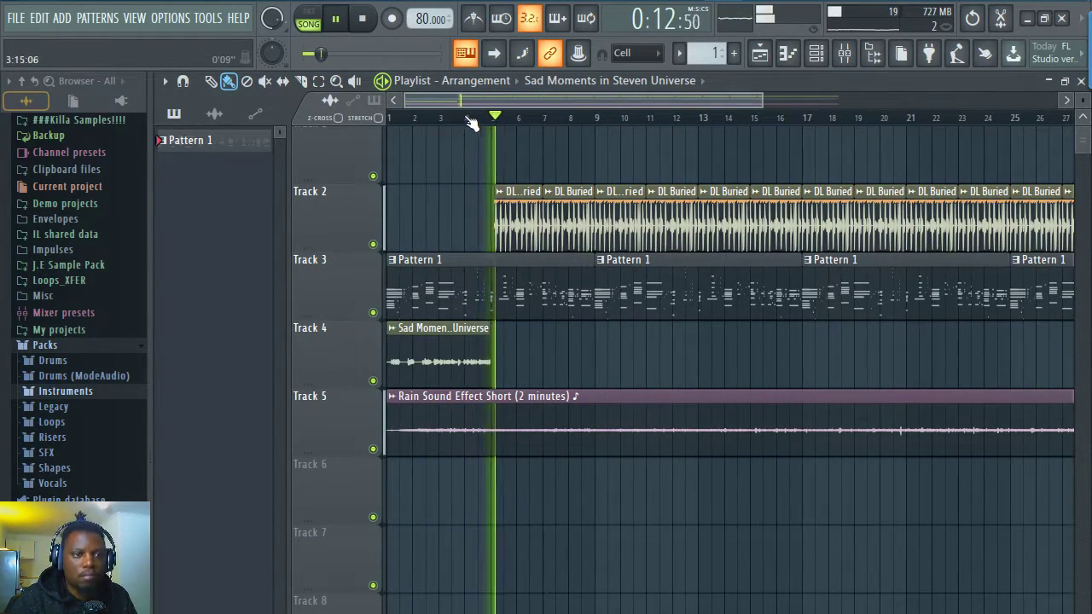
{"action": "scroll", "coordinate": [470, 120], "scroll_direction": "up", "scroll_amount": 4}
{"action": "key", "text": "space"}
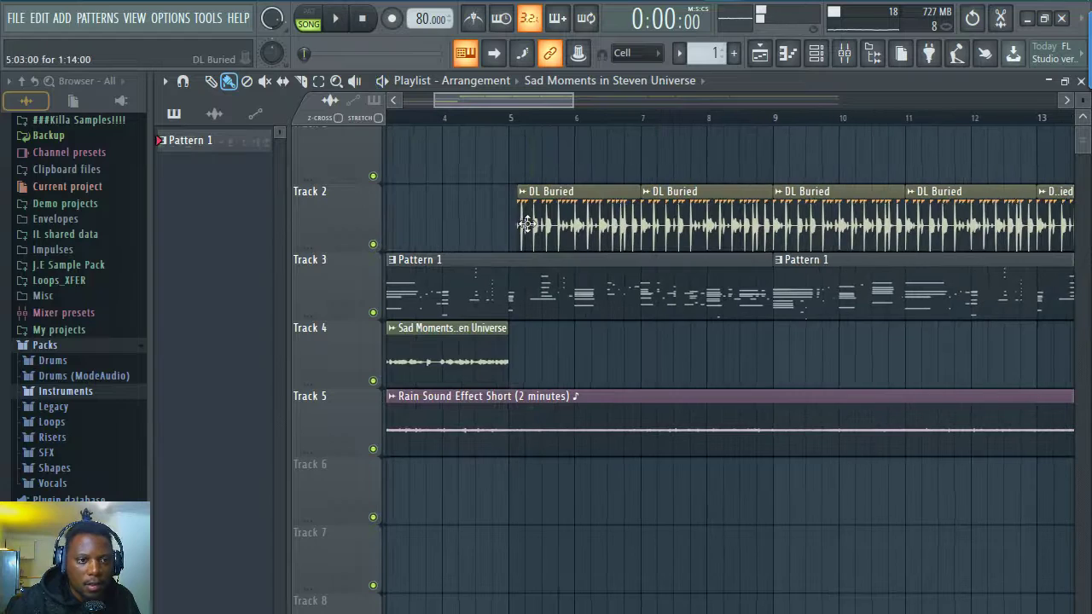
{"action": "scroll", "coordinate": [507, 121], "scroll_direction": "down", "scroll_amount": 5}
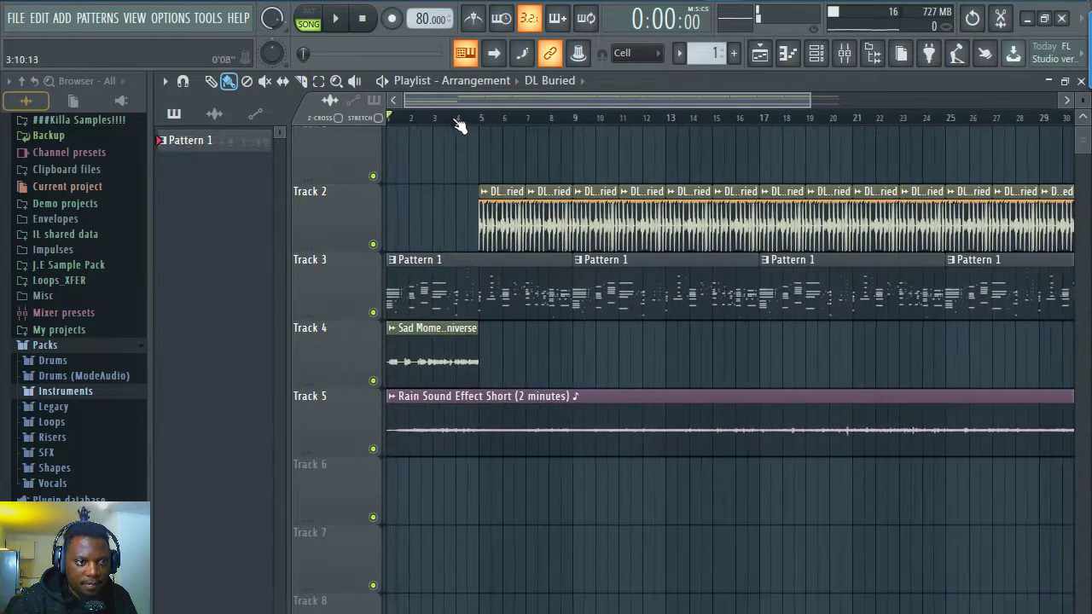
Add Fruity Parametric EQ 2 to slot 4 of the Master mixer track and load its 40Hz + 18kHz cut preset
{"action": "left_click", "coordinate": [458, 347]}
{"action": "left_click", "coordinate": [855, 65]}
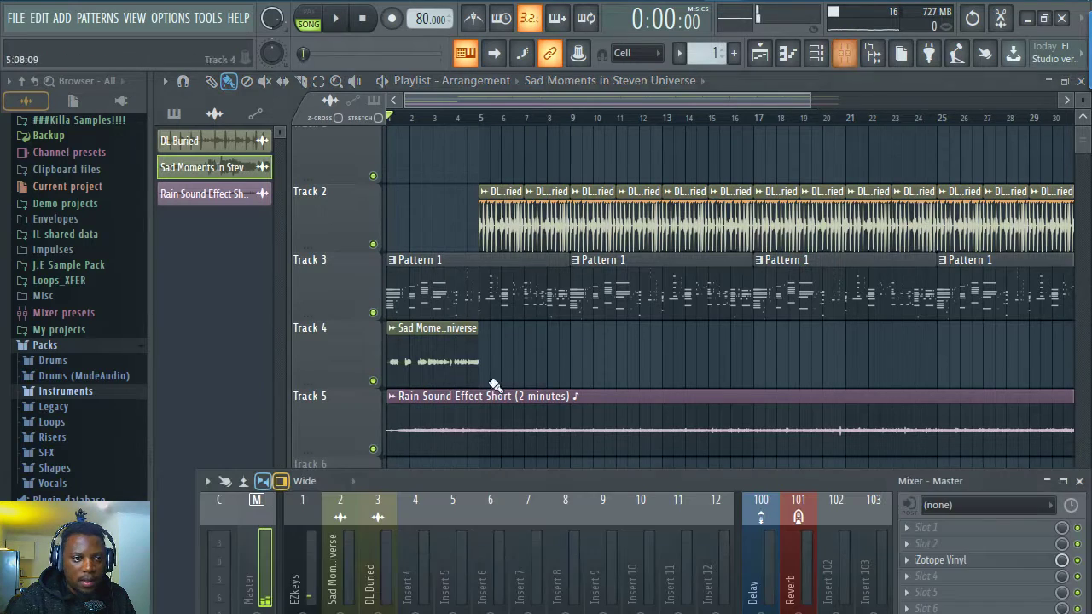
{"action": "left_click", "coordinate": [1009, 577]}
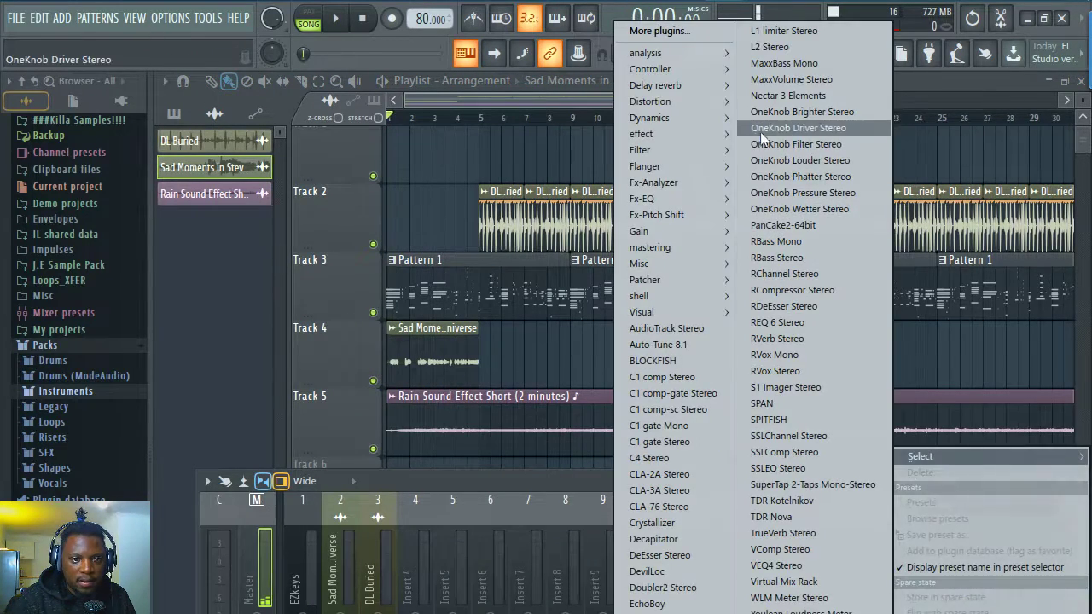
{"action": "mouse_move", "coordinate": [689, 159]}
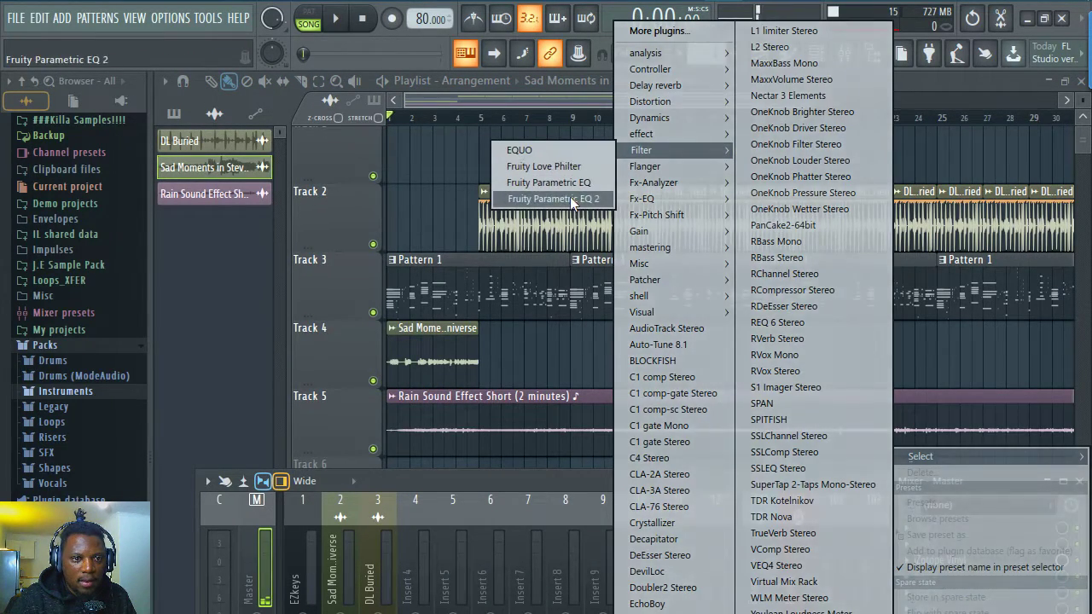
{"action": "left_click", "coordinate": [572, 201]}
{"action": "left_click", "coordinate": [743, 271]}
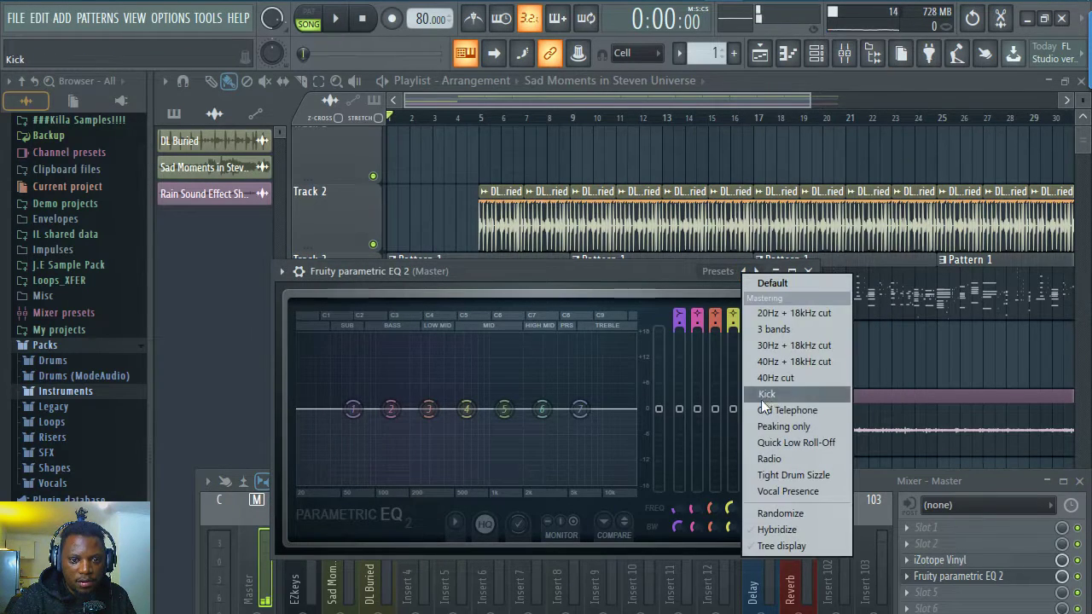
{"action": "left_click", "coordinate": [776, 361]}
{"action": "left_click_drag", "start_coordinate": [607, 272], "coordinate": [636, 195]}
Create an automation clip for the EQ's band 1 frequency, keeping it raised to about 43% at bar 5 with a sharp drop there
{"action": "right_click", "coordinate": [709, 436]}
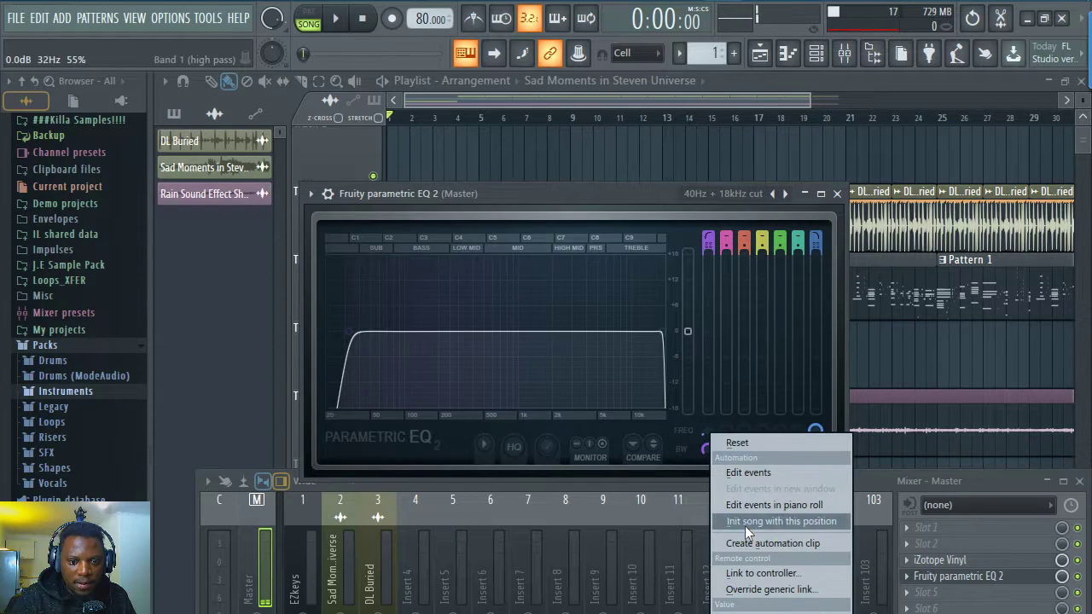
{"action": "left_click", "coordinate": [762, 544]}
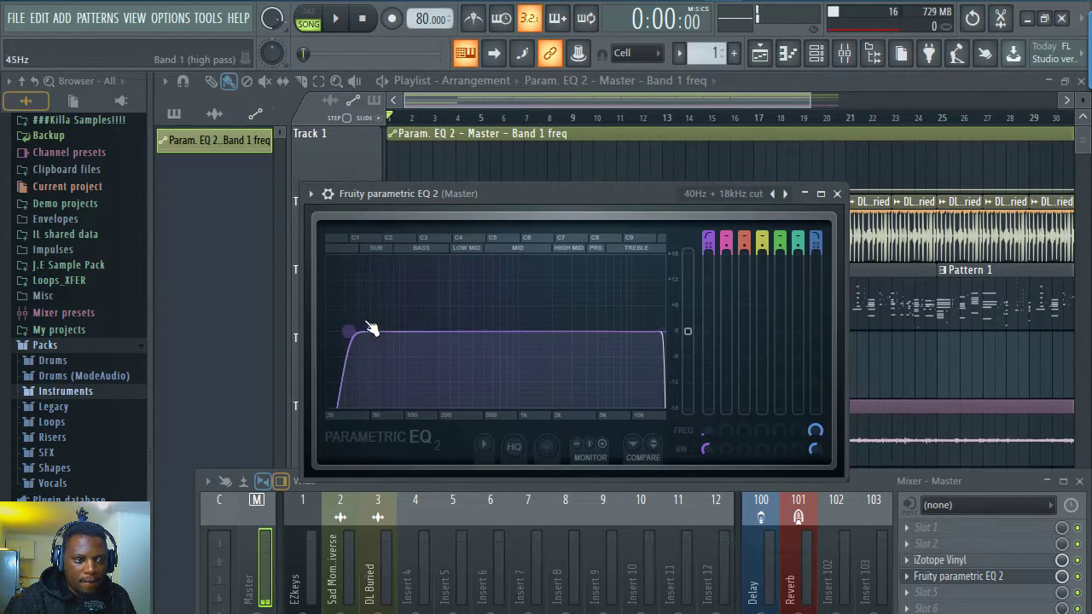
{"action": "left_click", "coordinate": [752, 87]}
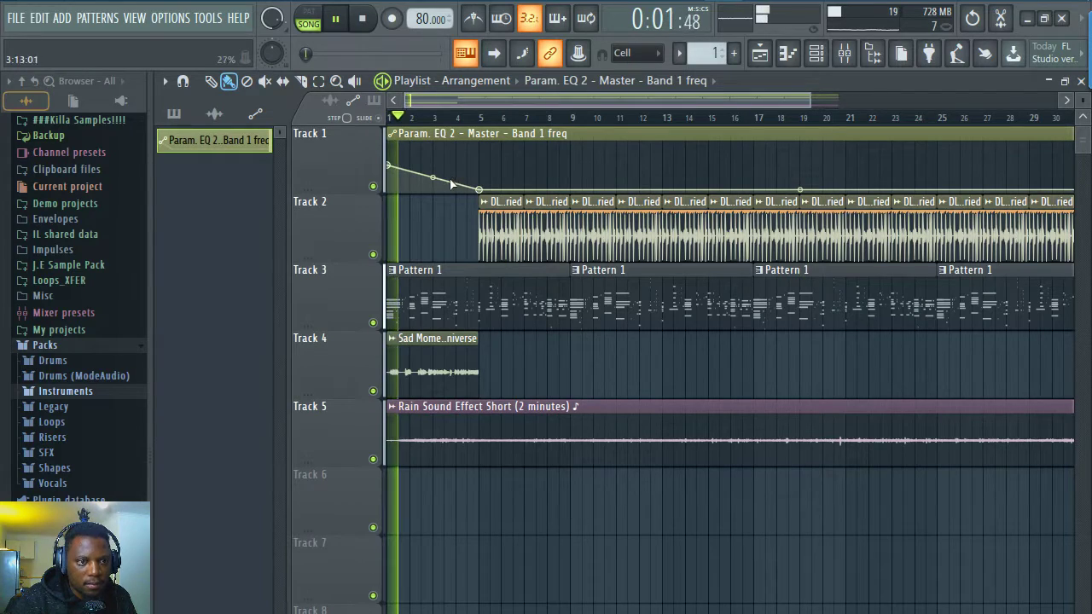
{"action": "left_click_drag", "start_coordinate": [448, 181], "coordinate": [479, 190]}
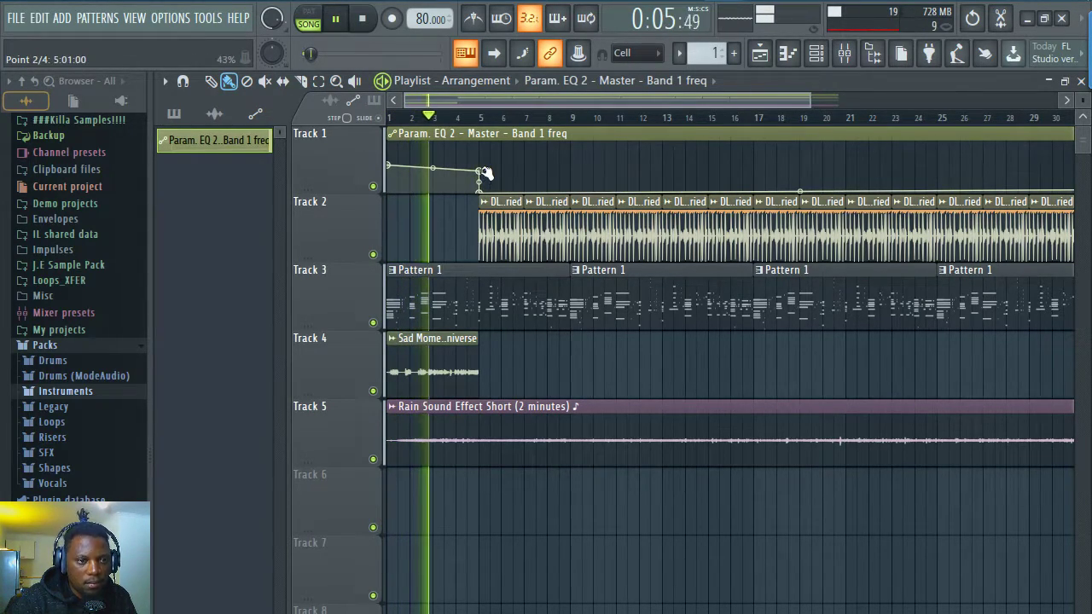
Audition a raised second automation point at bar 5, and set that point to 0% with playback stopped
{"action": "scroll", "coordinate": [473, 124], "scroll_direction": "up", "scroll_amount": 5}
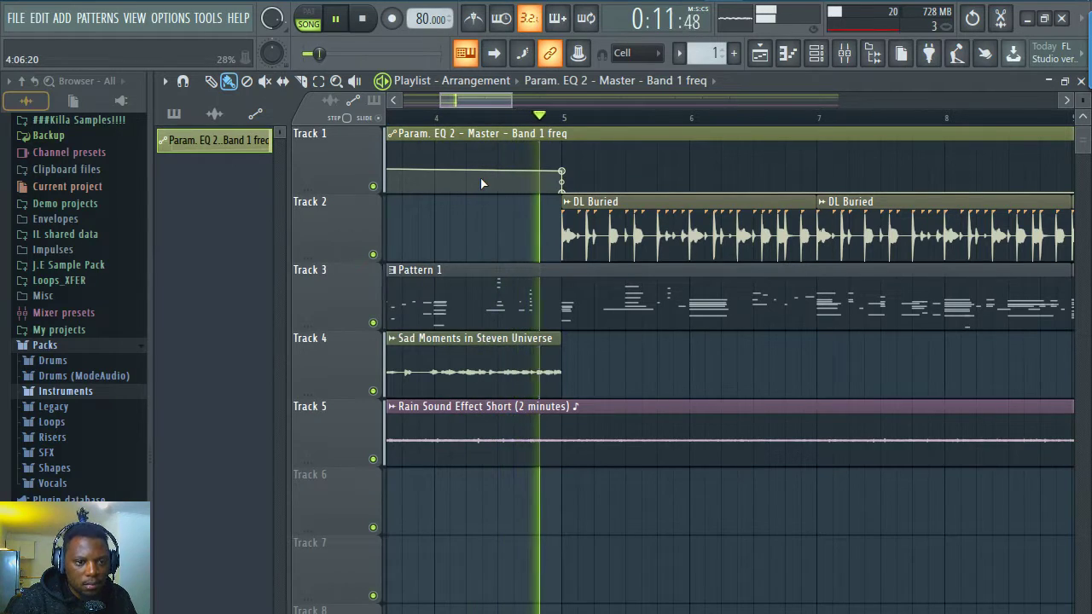
{"action": "key", "text": "space"}
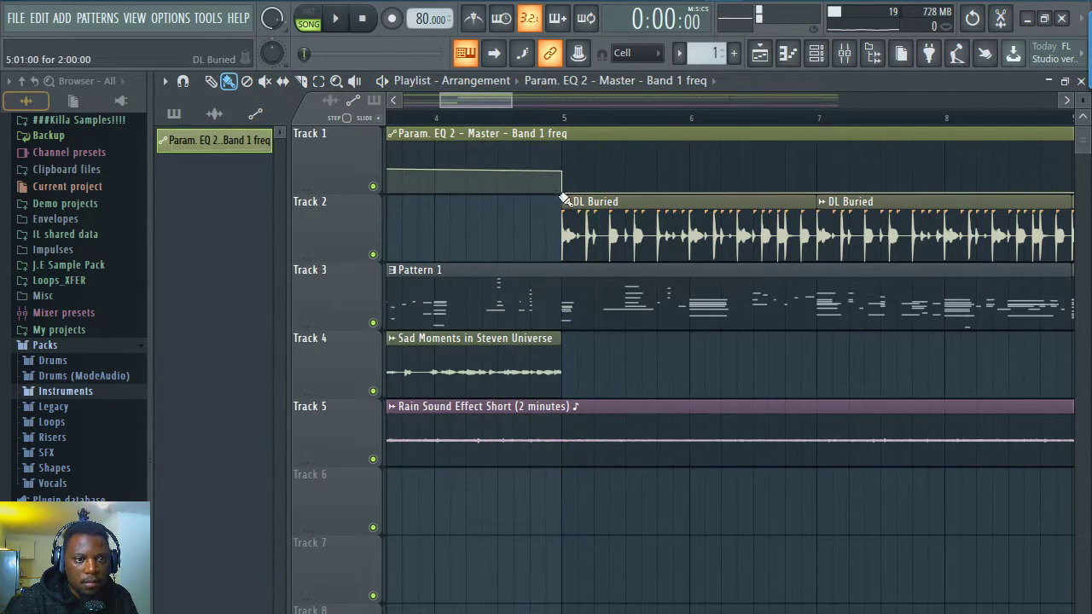
{"action": "left_click_drag", "start_coordinate": [564, 193], "coordinate": [564, 147]}
{"action": "left_click", "coordinate": [553, 117]}
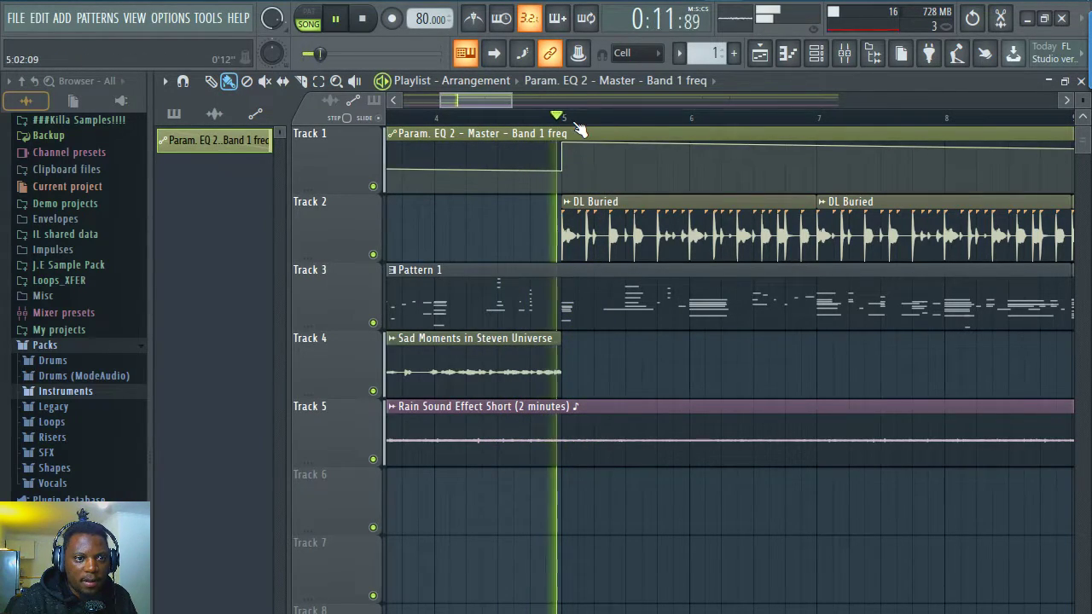
{"action": "key", "text": "space"}
{"action": "left_click_drag", "start_coordinate": [563, 146], "coordinate": [566, 214]}
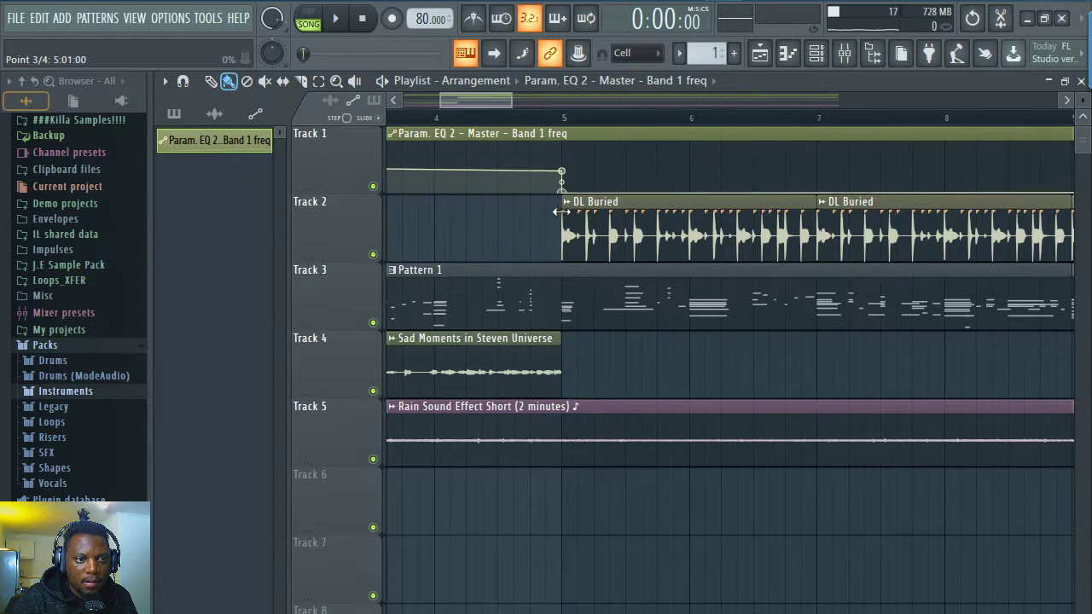
Play the filtered intro through the drum entrance at bar 5, replay from the start and check the mixer levels
{"action": "key", "text": "space"}
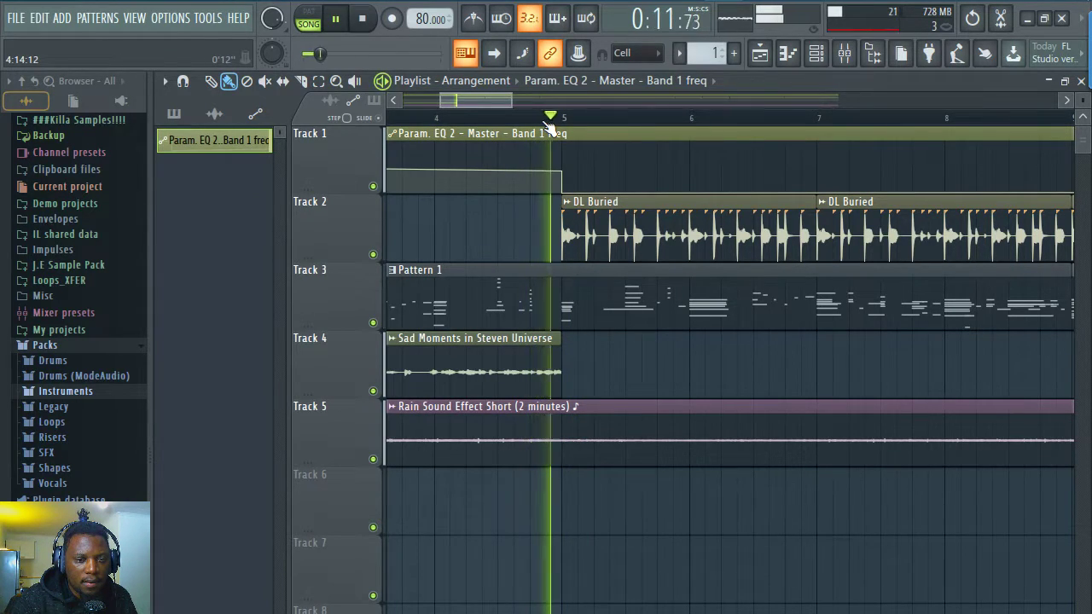
{"action": "scroll", "coordinate": [571, 126], "scroll_direction": "down", "scroll_amount": 4}
{"action": "scroll", "coordinate": [579, 126], "scroll_direction": "down", "scroll_amount": 4}
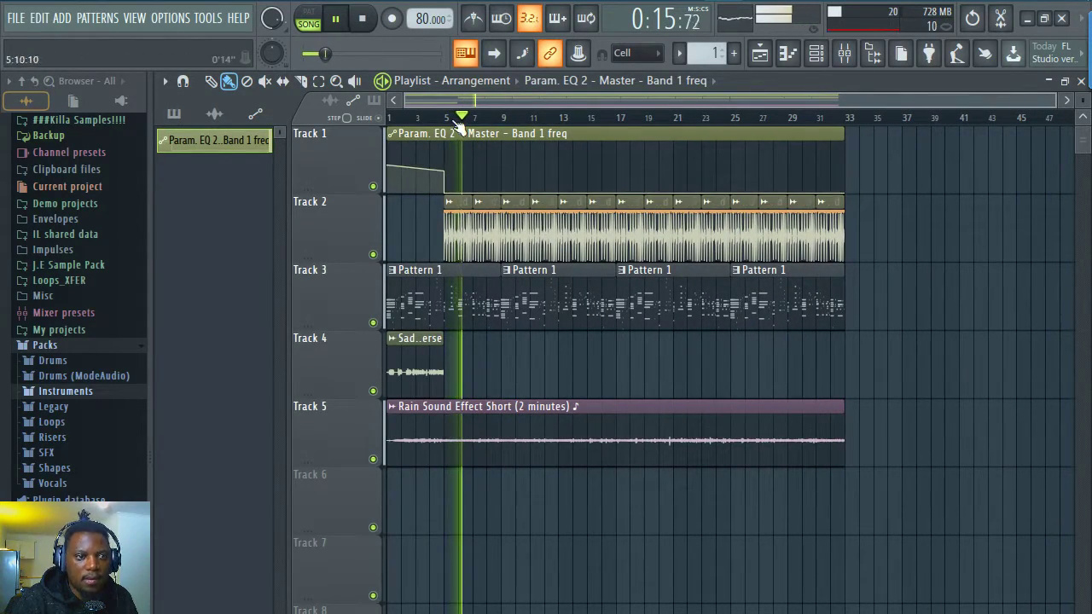
{"action": "scroll", "coordinate": [459, 126], "scroll_direction": "up", "scroll_amount": 4}
{"action": "key", "text": "space"}
{"action": "key", "text": "space"}
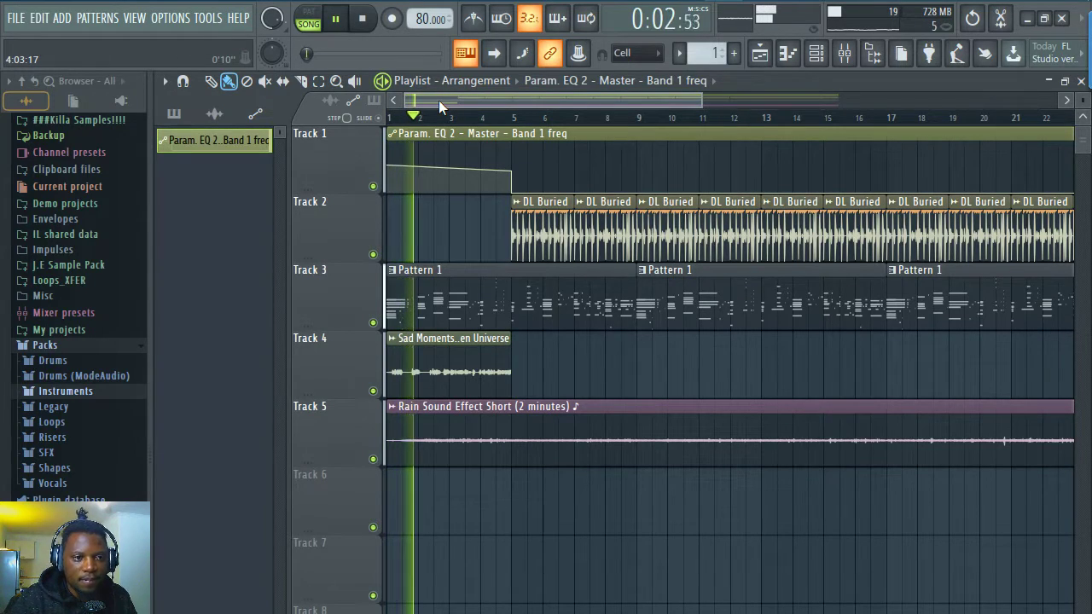
{"action": "scroll", "coordinate": [499, 124], "scroll_direction": "up", "scroll_amount": 3}
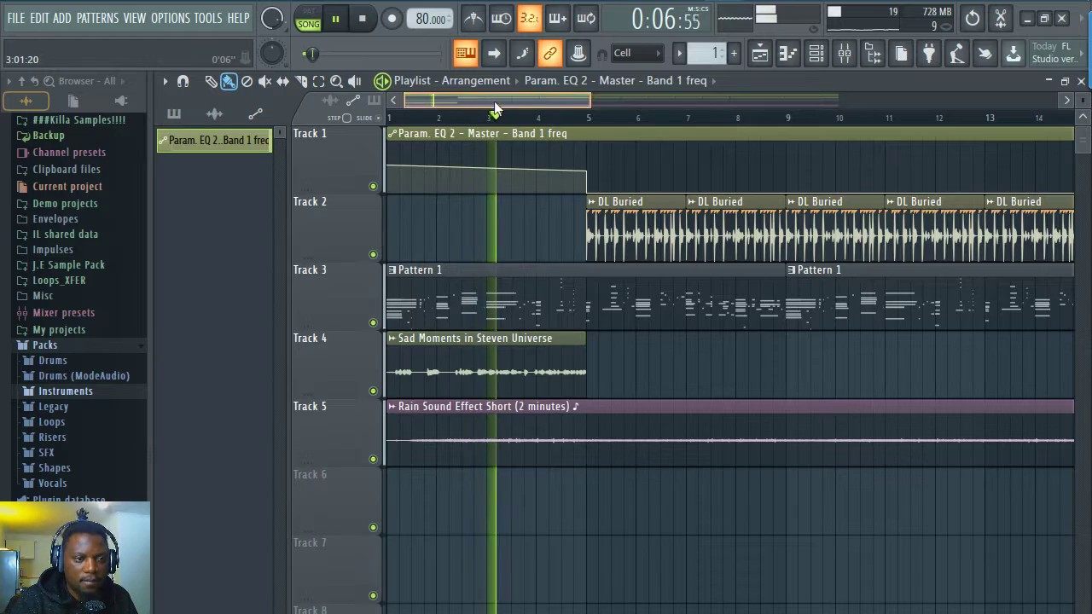
{"action": "left_click", "coordinate": [91, 379]}
{"action": "left_click", "coordinate": [90, 379]}
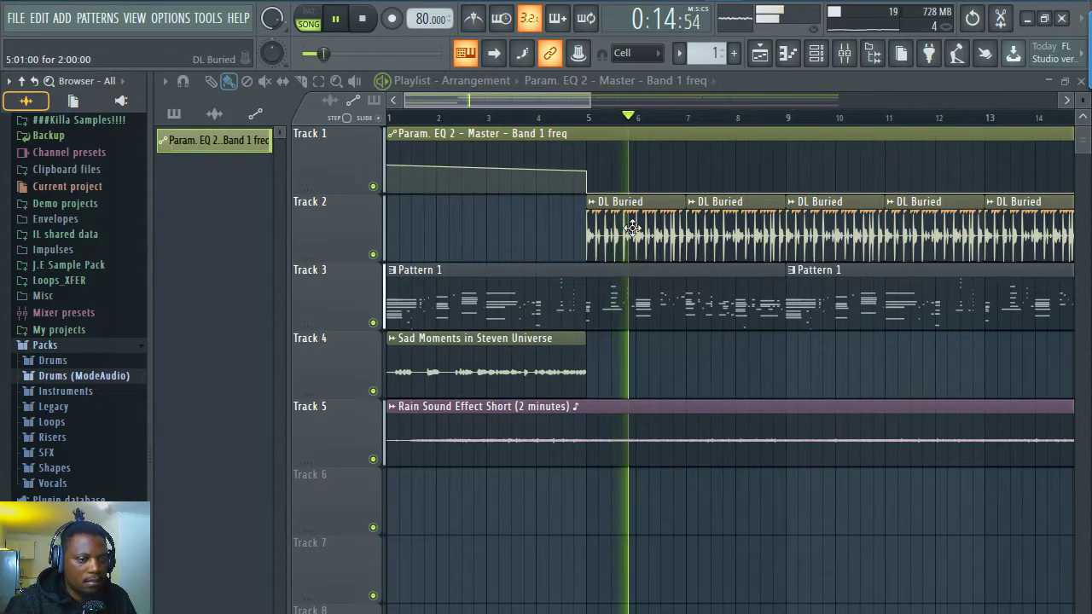
{"action": "scroll", "coordinate": [841, 100], "scroll_direction": "down", "scroll_amount": 2}
{"action": "left_click", "coordinate": [843, 53]}
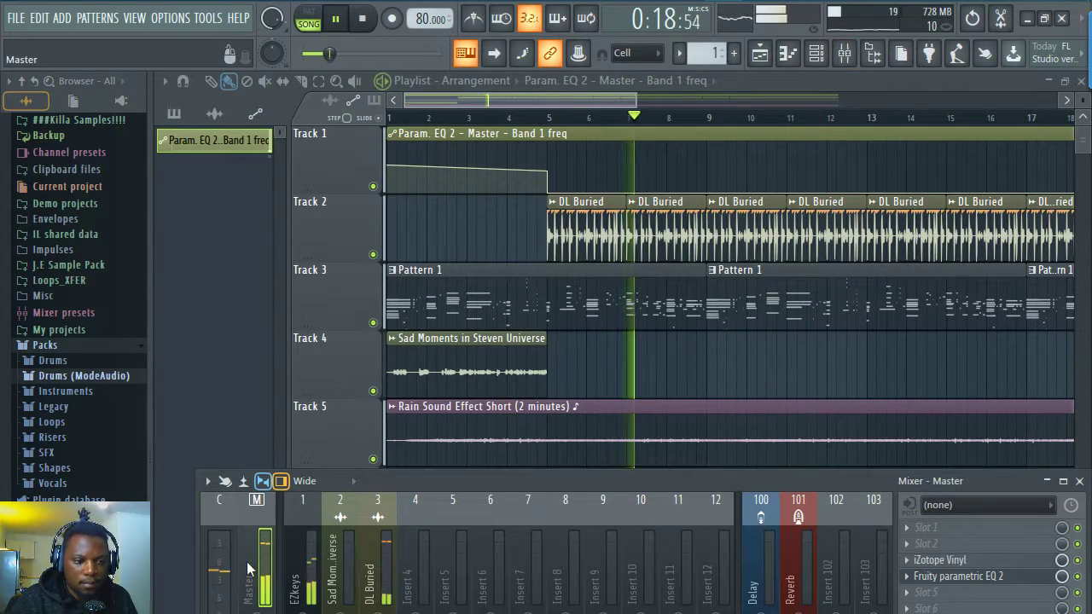
Stop playback and examine the EZkeys chord notes of Pattern 1 in the piano roll
{"action": "double_click", "coordinate": [609, 308]}
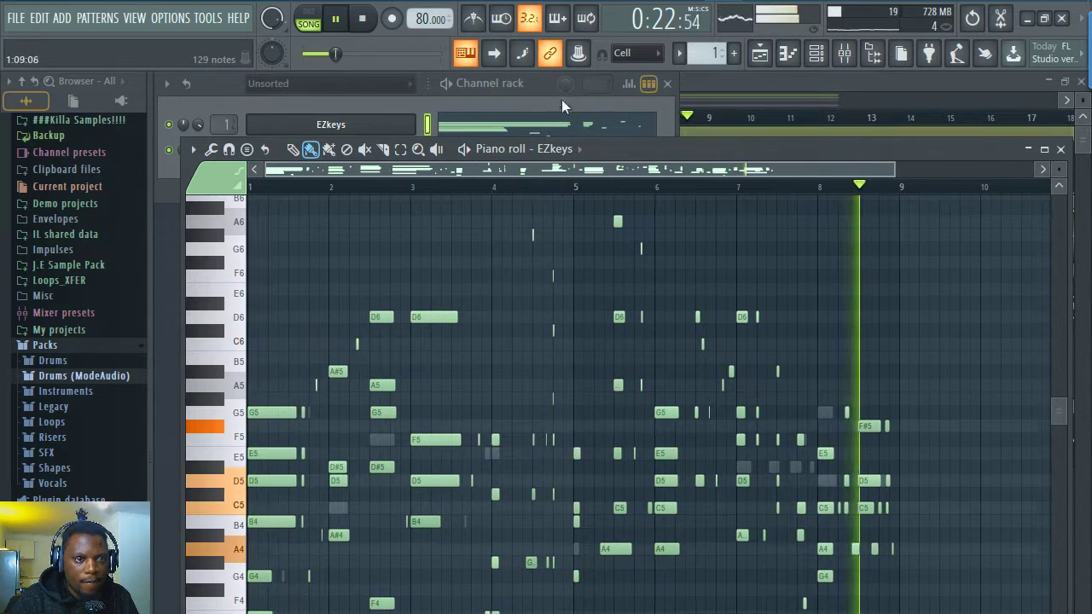
{"action": "key", "text": "space"}
{"action": "left_click", "coordinate": [534, 82]}
{"action": "left_click", "coordinate": [819, 81]}
{"action": "double_click", "coordinate": [625, 275]}
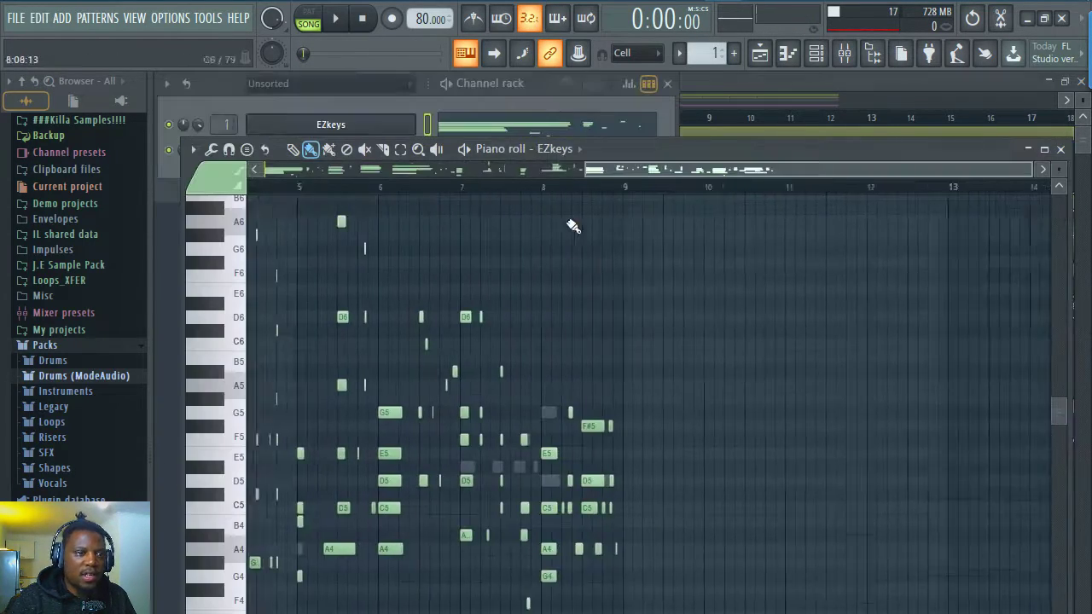
Add the Strings Section instrument from the Orchestral instruments pack as a new channel below Acoustic
{"action": "left_click", "coordinate": [548, 84]}
{"action": "left_click", "coordinate": [358, 198]}
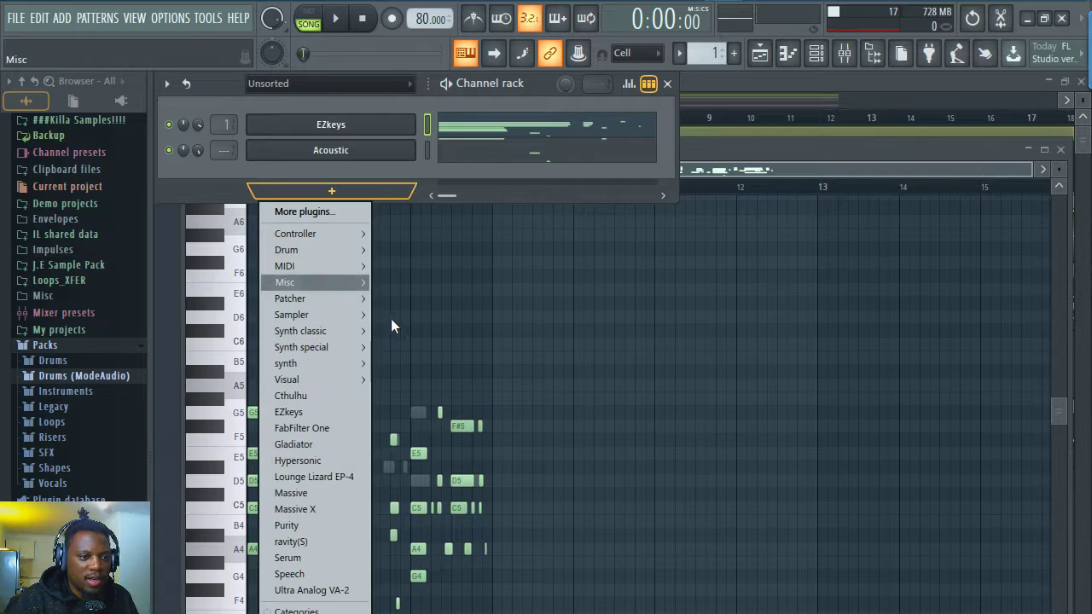
{"action": "mouse_move", "coordinate": [324, 307]}
{"action": "left_click", "coordinate": [77, 390]}
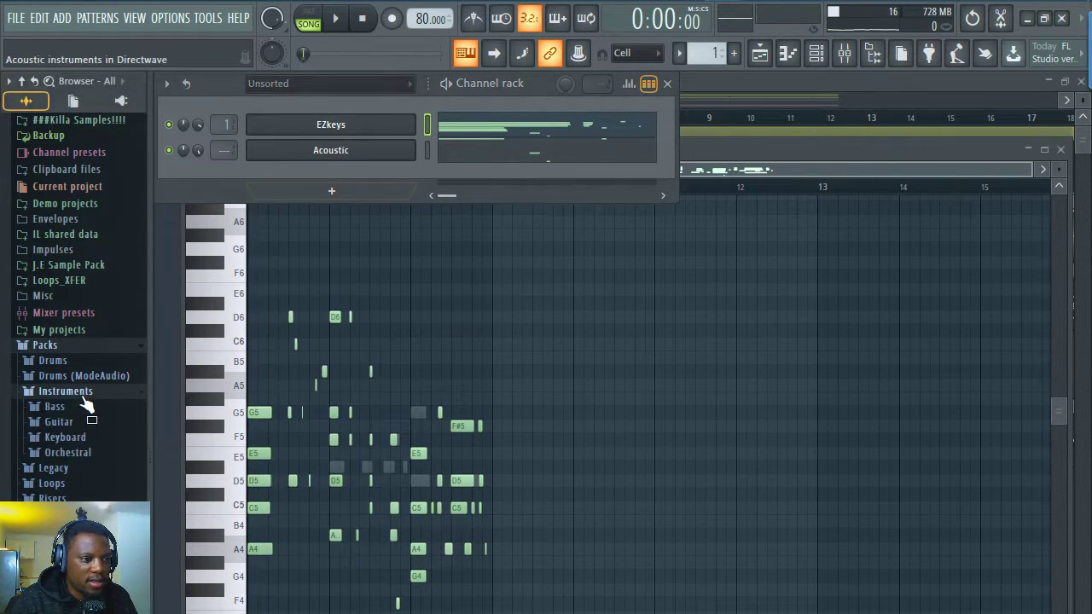
{"action": "left_click", "coordinate": [88, 454]}
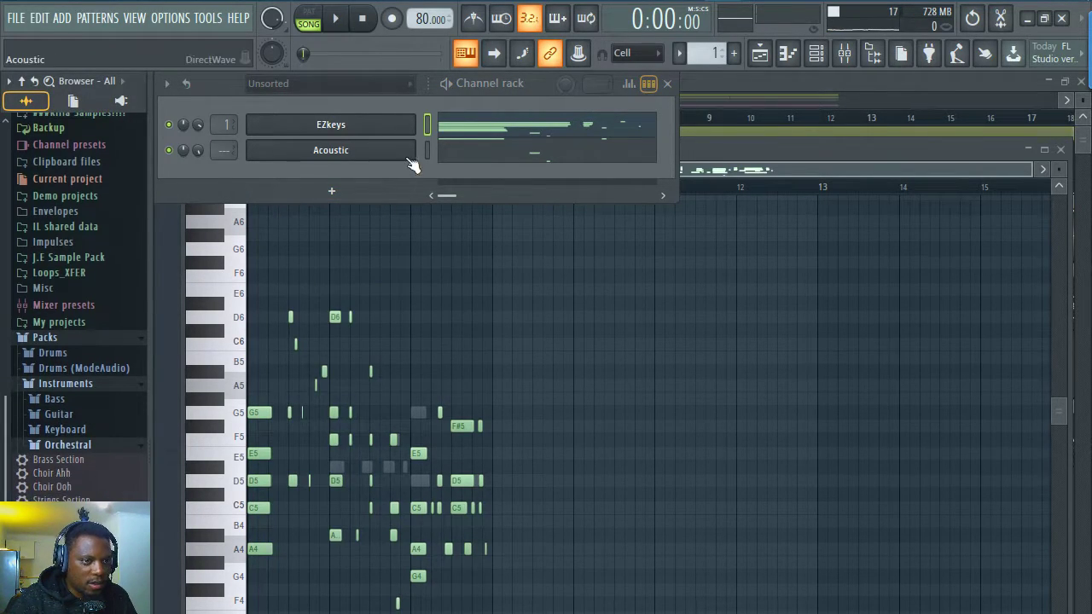
{"action": "left_click_drag", "start_coordinate": [59, 500], "coordinate": [424, 154]}
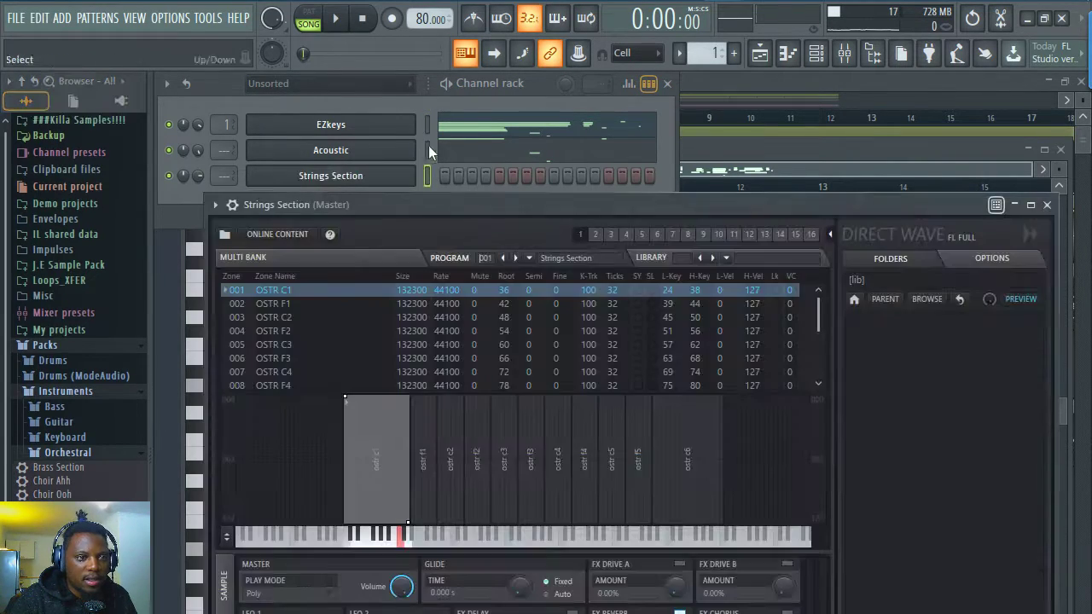
Copy the EZkeys notes onto the Strings Section channel, lower that channel's volume and briefly audition the layered sound
{"action": "left_click", "coordinate": [429, 125]}
{"action": "left_click", "coordinate": [426, 177]}
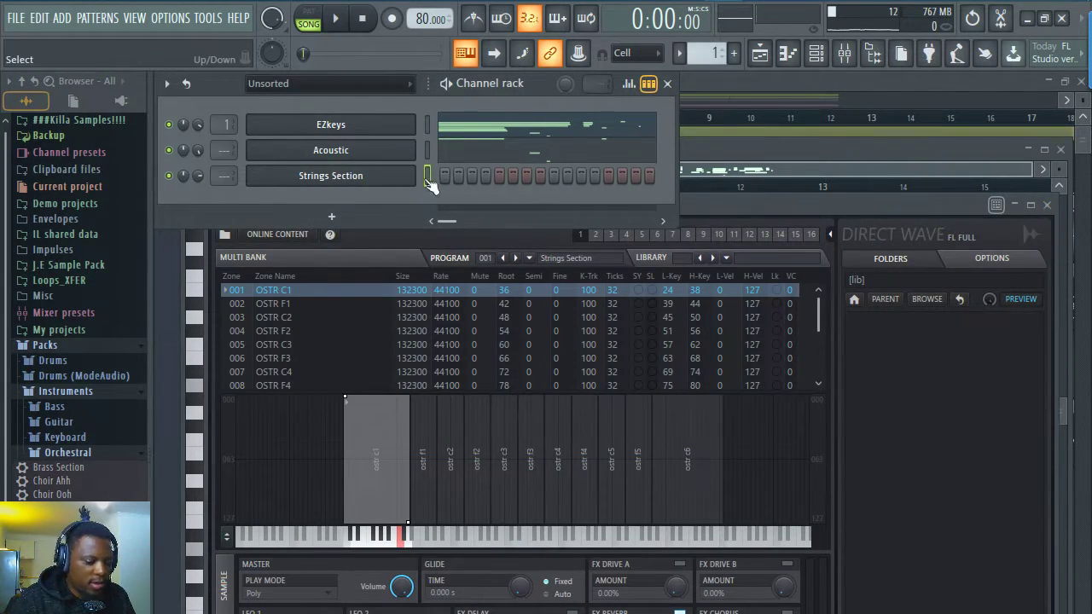
{"action": "key", "text": "ctrl+v"}
{"action": "left_click_drag", "start_coordinate": [198, 178], "coordinate": [198, 203]}
{"action": "key", "text": "space"}
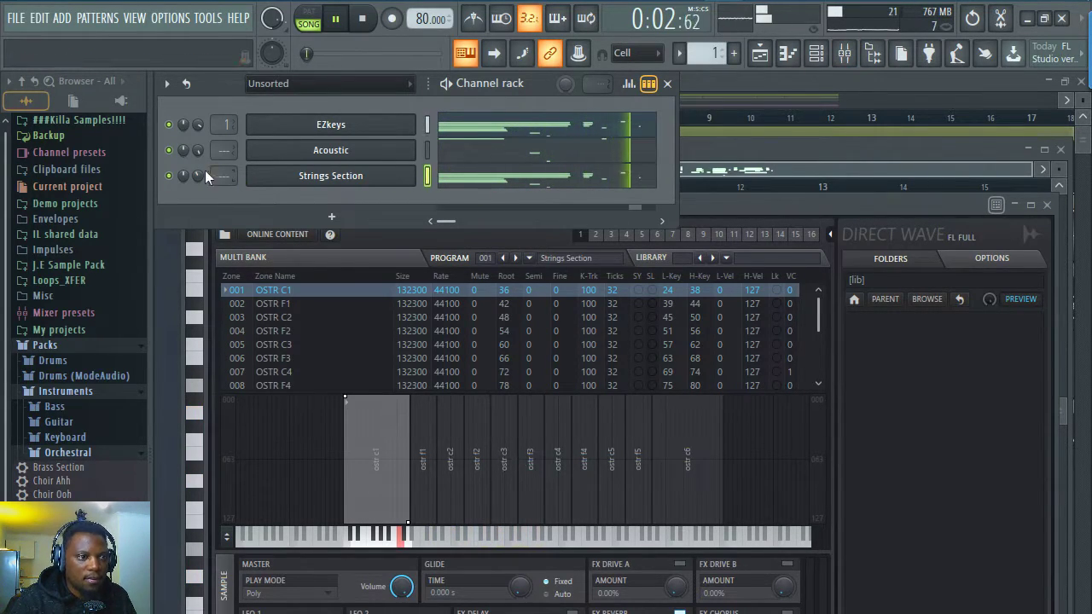
{"action": "key", "text": "space"}
Move the copied chord notes on the Strings Section channel out of Pattern 1 into the empty Pattern 3
{"action": "left_click", "coordinate": [426, 179]}
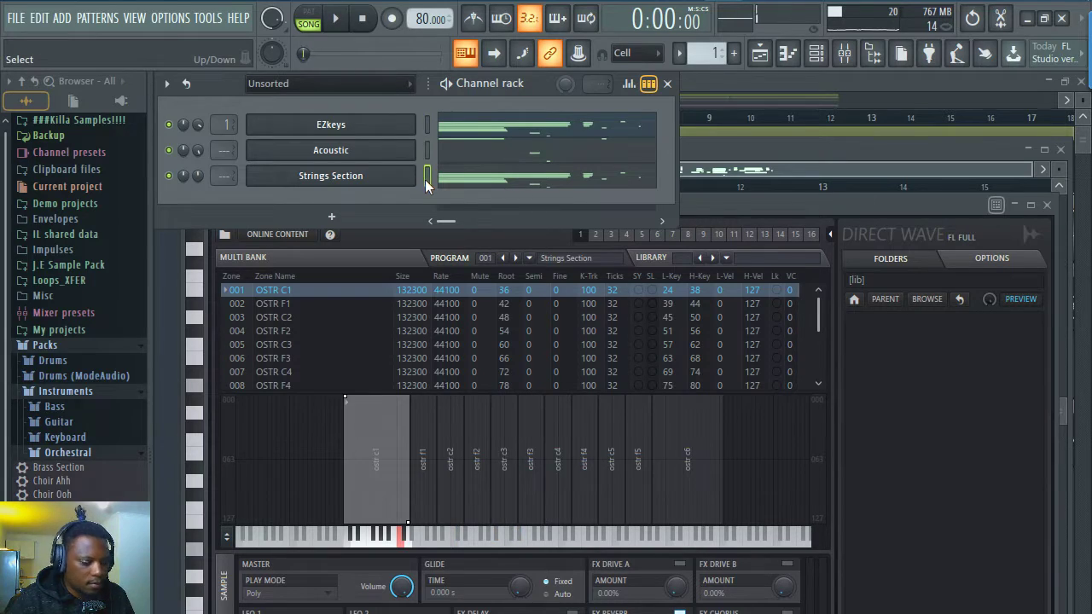
{"action": "key", "text": "F4"}
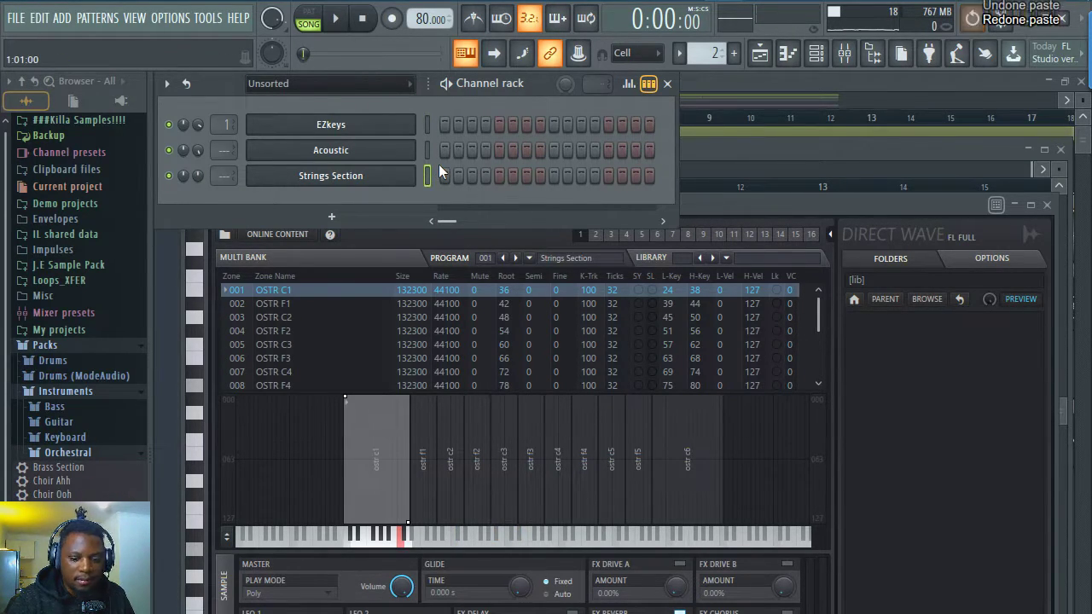
{"action": "key", "text": "KP_Subtract"}
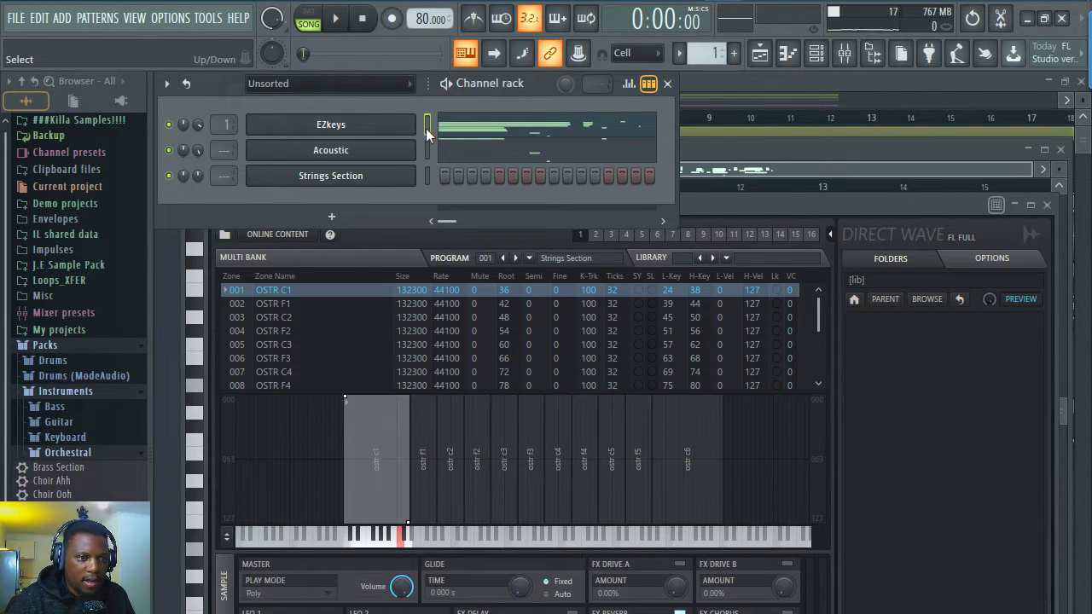
{"action": "key", "text": "ctrl+v"}
{"action": "left_click", "coordinate": [429, 178]}
{"action": "left_click", "coordinate": [429, 178]}
{"action": "key", "text": "ctrl+x"}
{"action": "key", "text": "KP_Add"}
{"action": "key", "text": "KP_Add"}
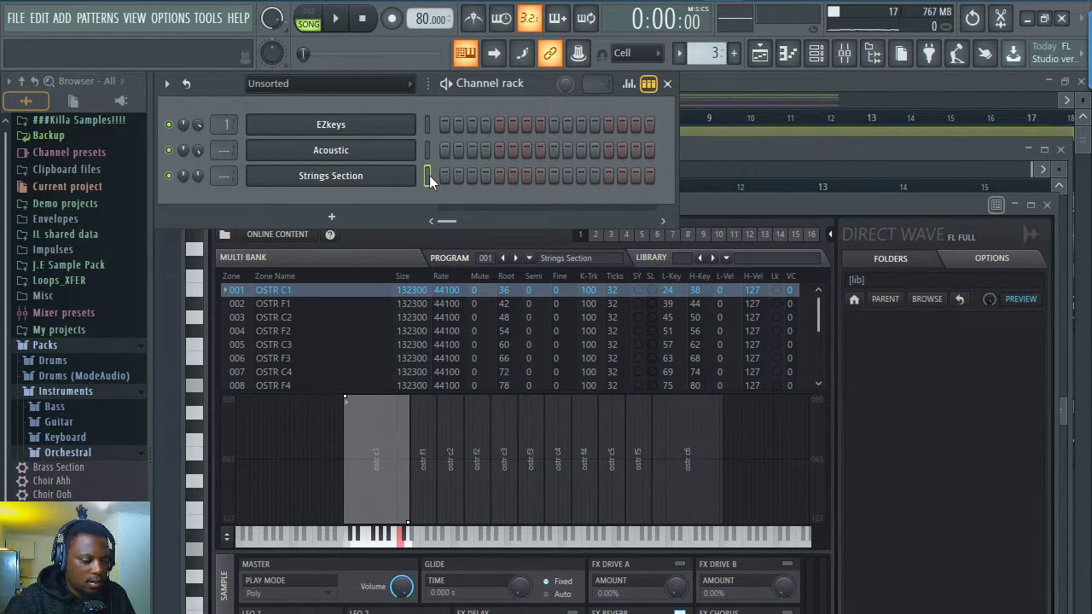
{"action": "key", "text": "ctrl+v"}
Place two back-to-back Pattern 3 clips on Track 6 of the playlist, starting at bars 9 and 17, and start playback
{"action": "left_click", "coordinate": [830, 83]}
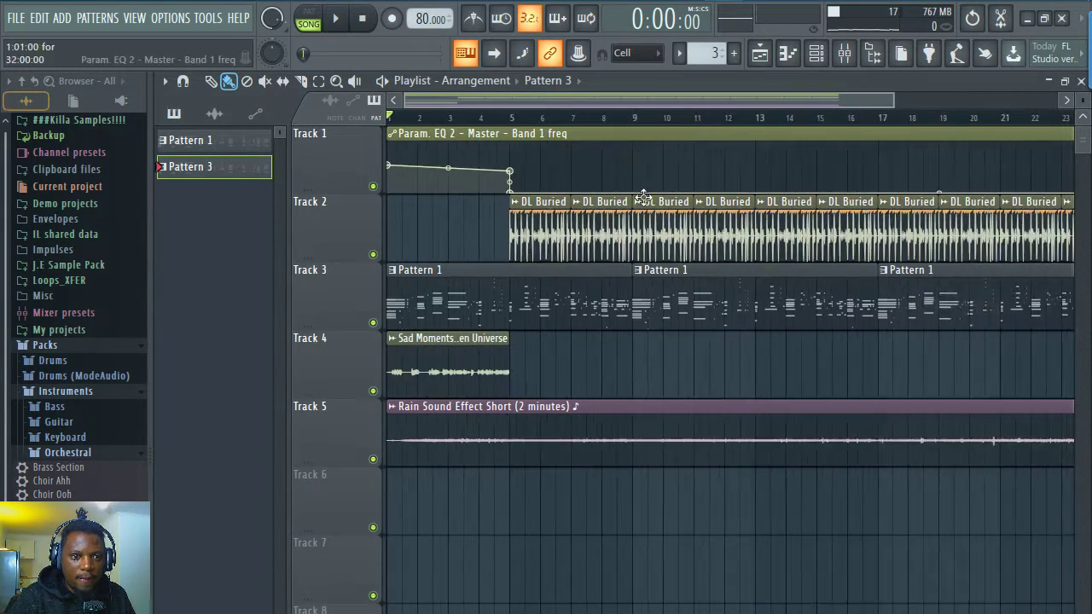
{"action": "scroll", "coordinate": [622, 519], "scroll_direction": "down", "scroll_amount": 3}
{"action": "left_click", "coordinate": [627, 494]}
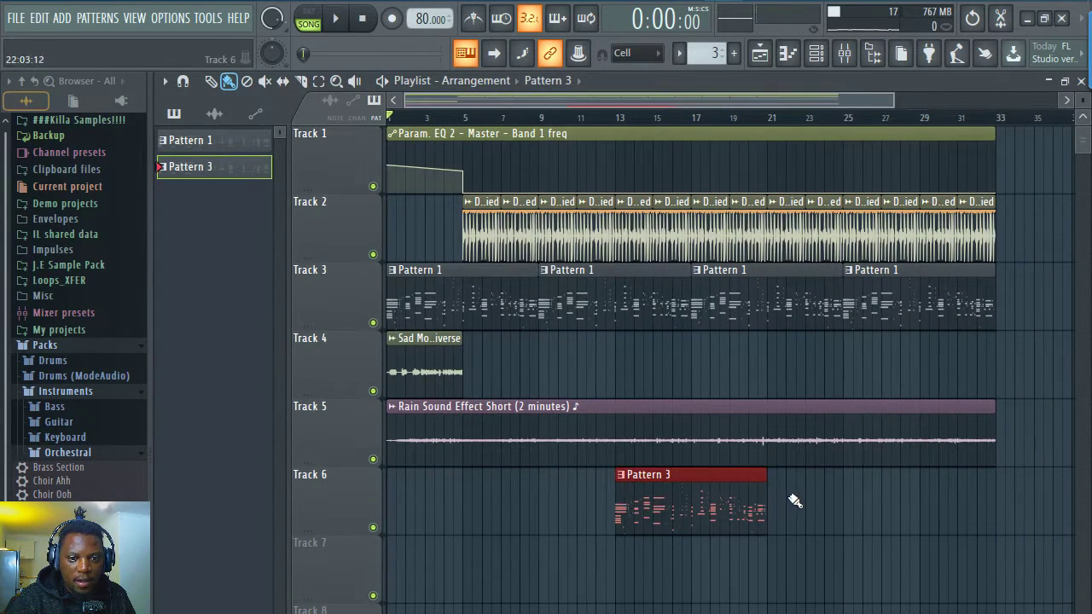
{"action": "left_click", "coordinate": [793, 501]}
{"action": "left_click_drag", "start_coordinate": [707, 505], "coordinate": [635, 504]}
{"action": "key", "text": "space"}
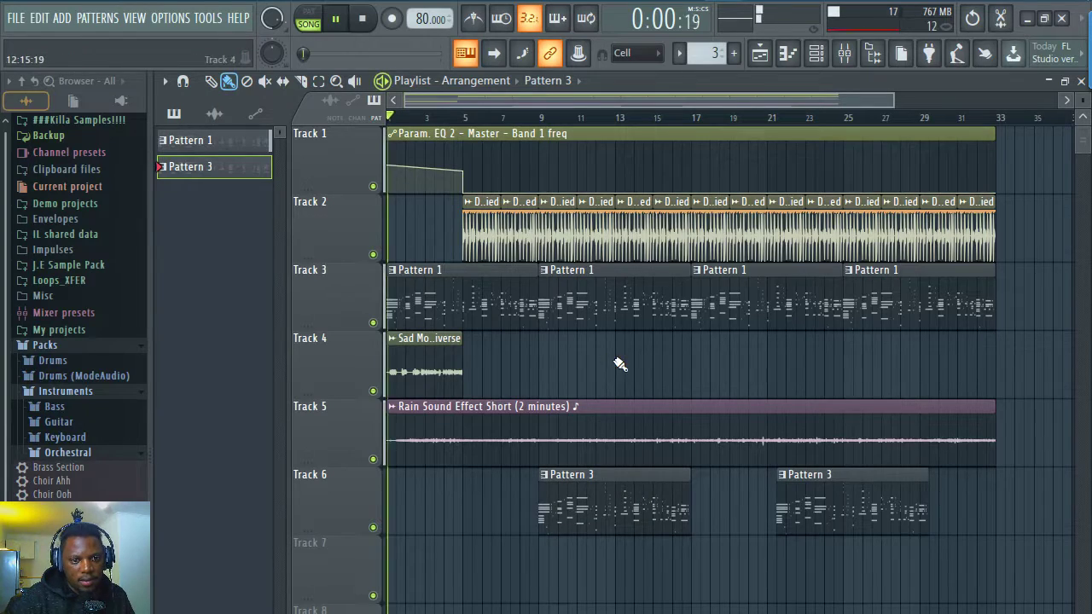
{"action": "left_click_drag", "start_coordinate": [816, 483], "coordinate": [731, 490]}
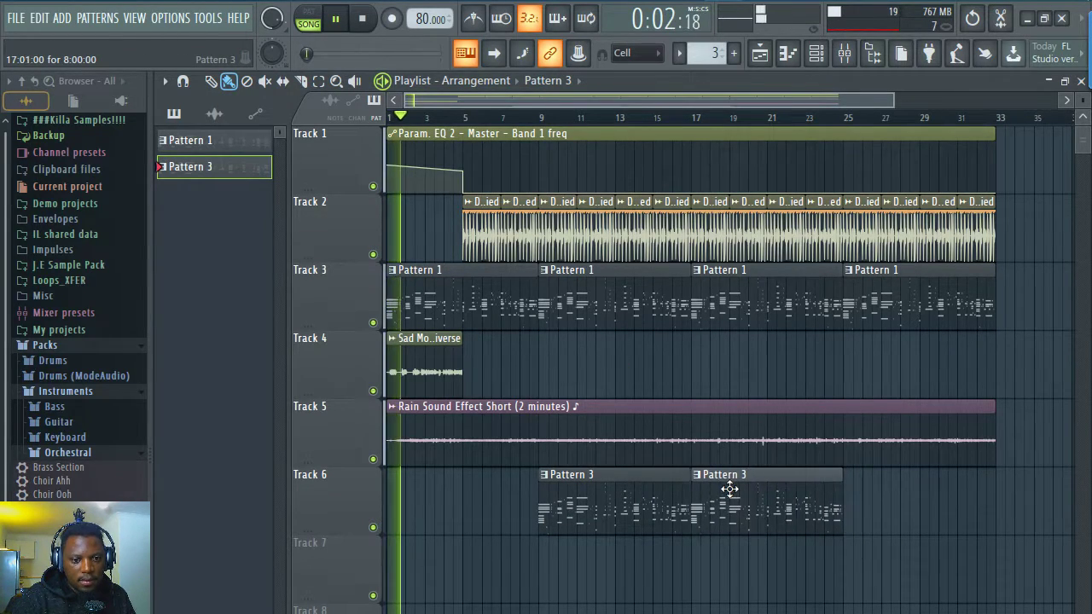
Play the arrangement from around bar 7 to hear the strings enter at bar 9
{"action": "left_click", "coordinate": [510, 118]}
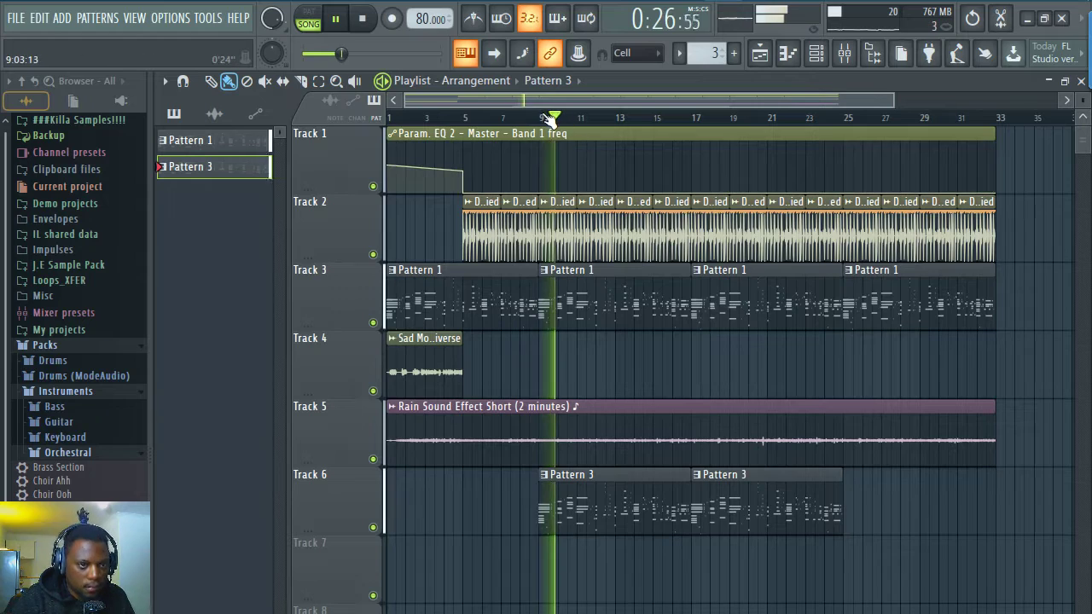
{"action": "scroll", "coordinate": [555, 117], "scroll_direction": "up", "scroll_amount": 3}
{"action": "scroll", "coordinate": [601, 120], "scroll_direction": "down", "scroll_amount": 3}
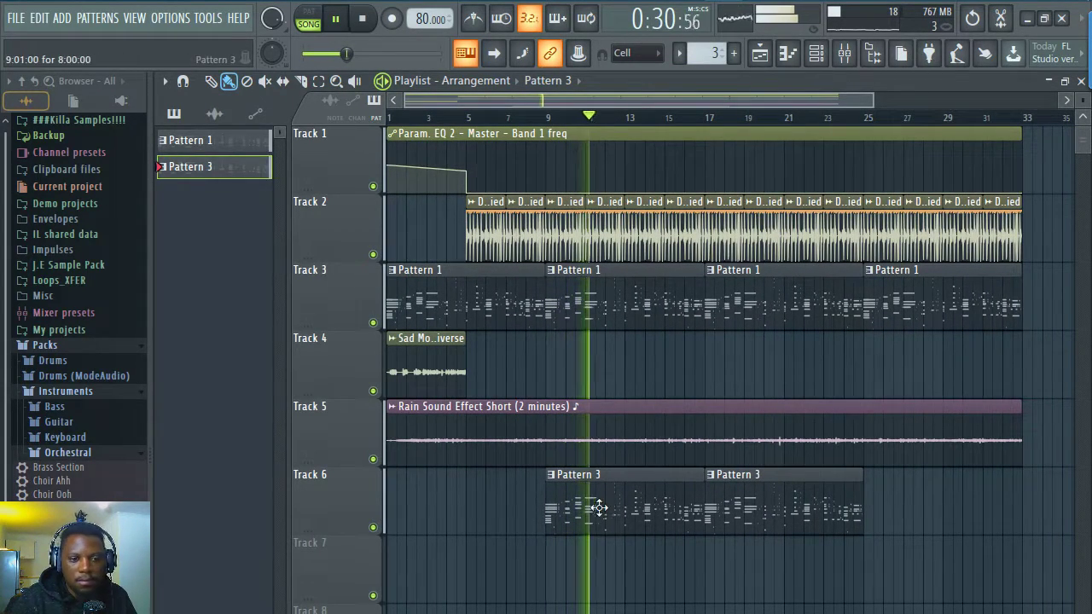
Check the Strings Section notes in the piano roll and channel rack, return to the playlist and stop playback
{"action": "double_click", "coordinate": [572, 293]}
{"action": "scroll", "coordinate": [362, 280], "scroll_direction": "down", "scroll_amount": 2}
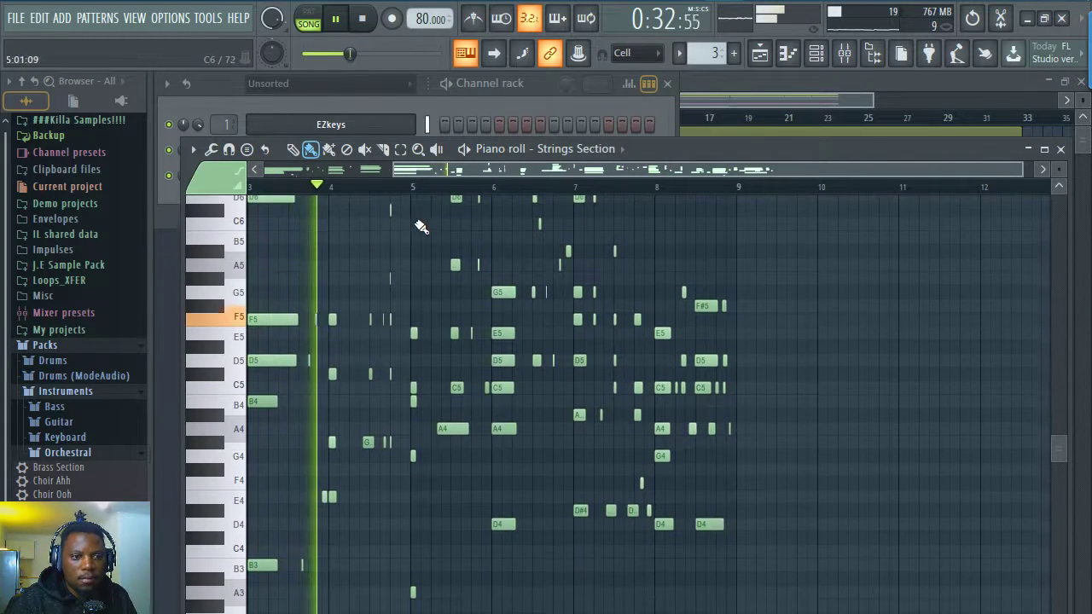
{"action": "left_click_drag", "start_coordinate": [621, 170], "coordinate": [499, 166]}
{"action": "left_click", "coordinate": [543, 89]}
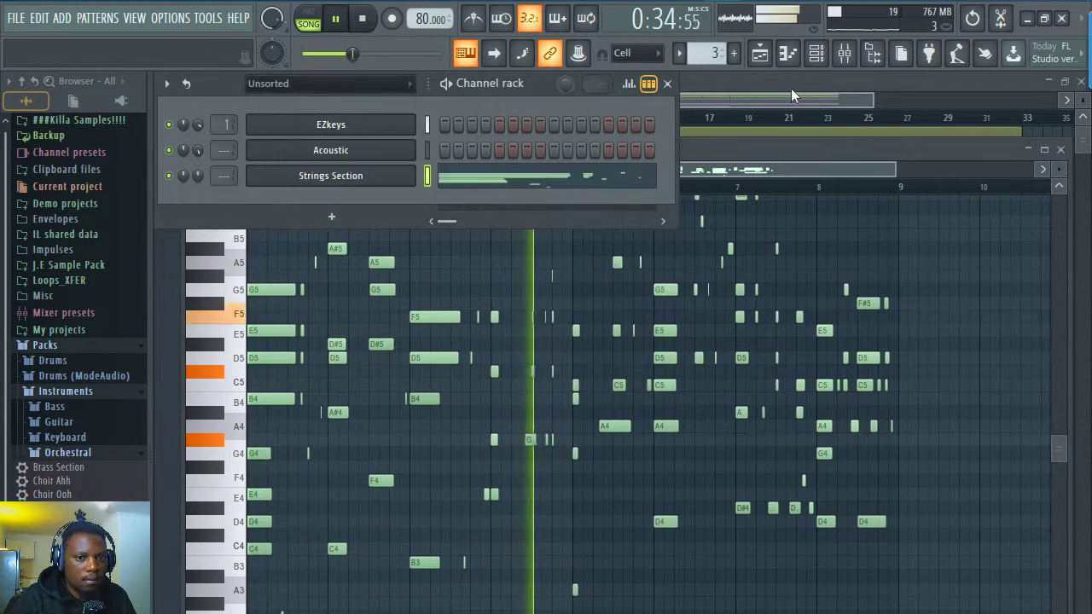
{"action": "left_click", "coordinate": [790, 89]}
{"action": "key", "text": "space"}
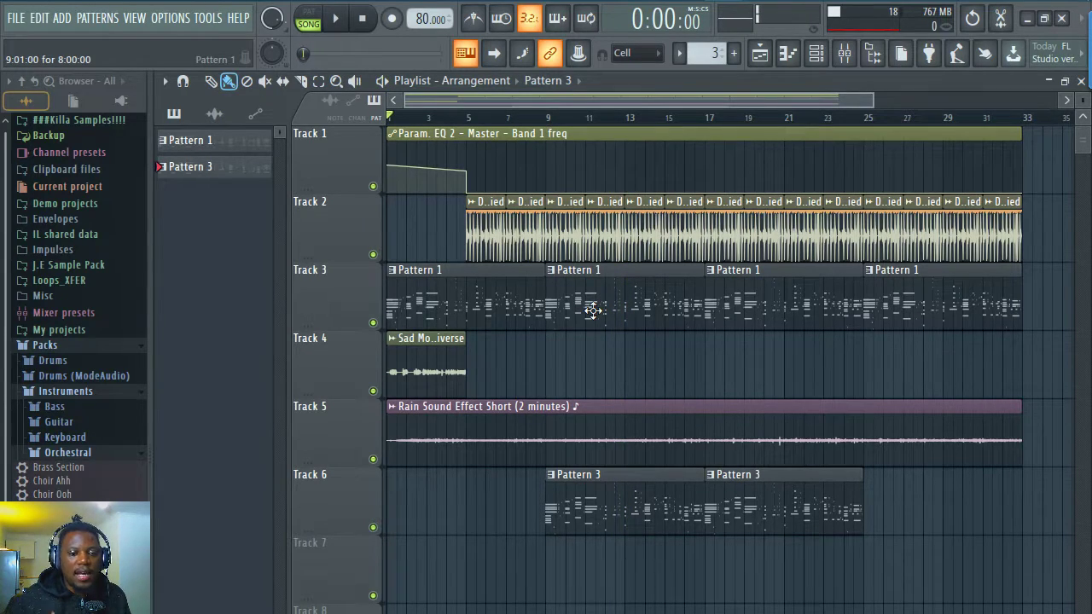